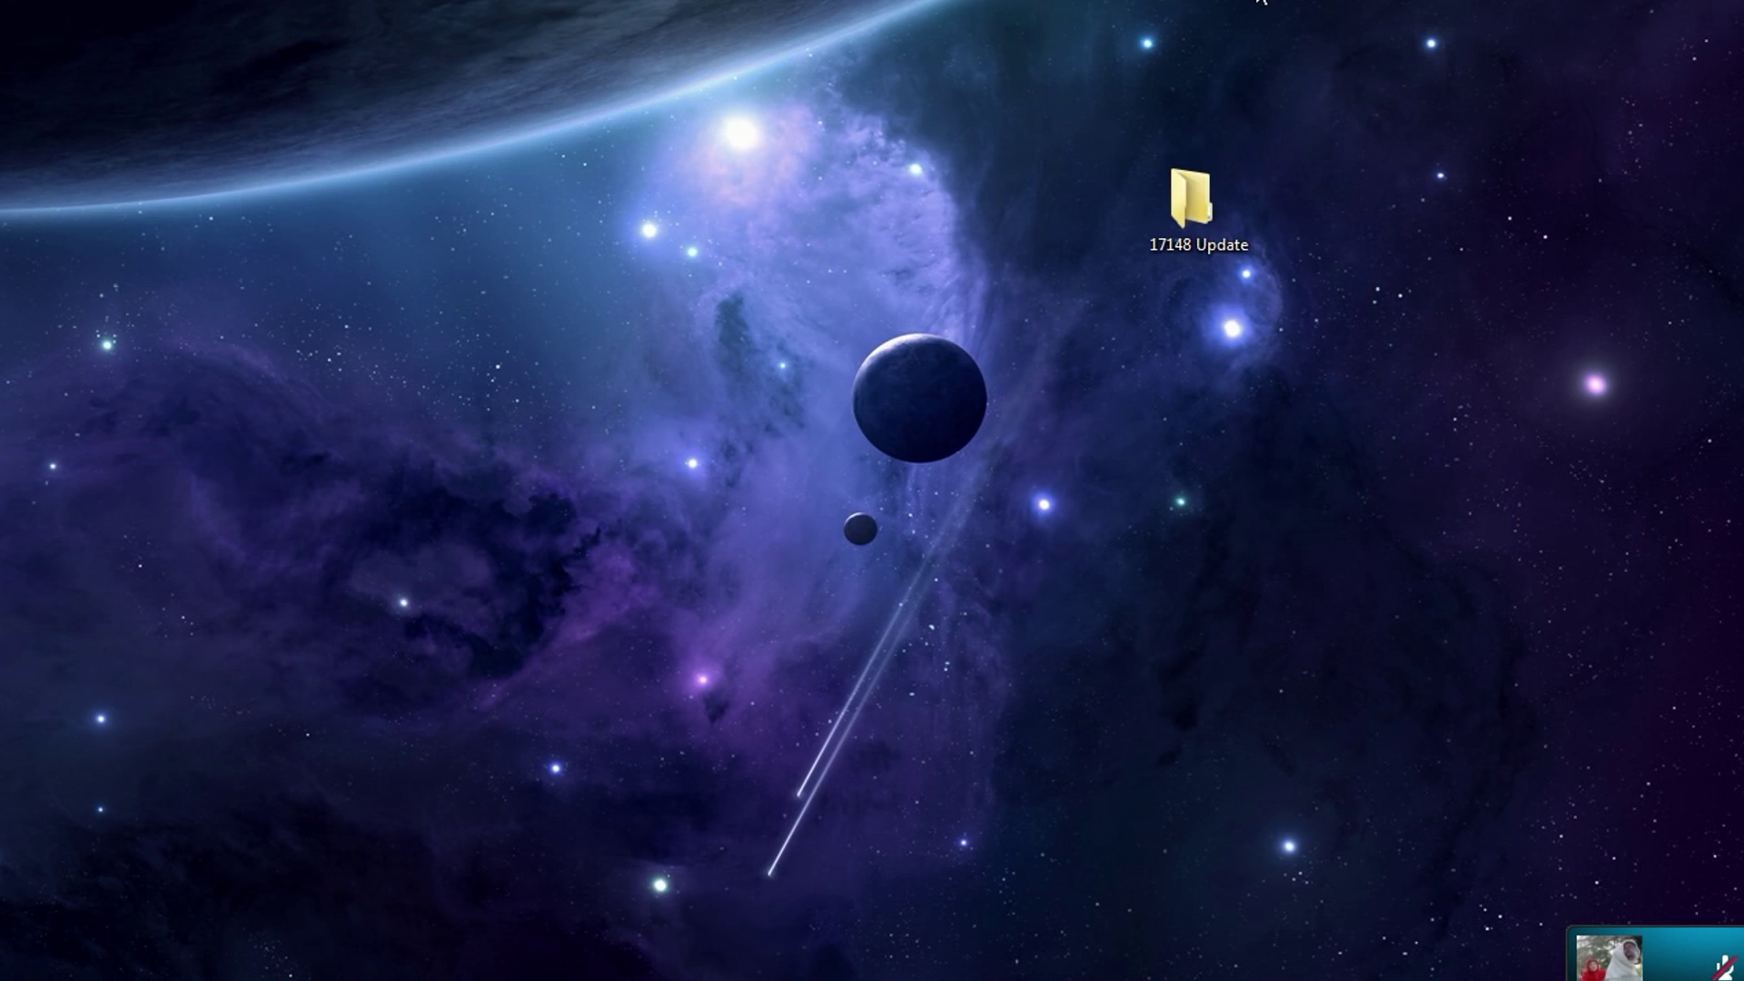
- Shift the 17148 Update desktop folder icon about 80 px to the right
drag(1191, 219, 1297, 219)
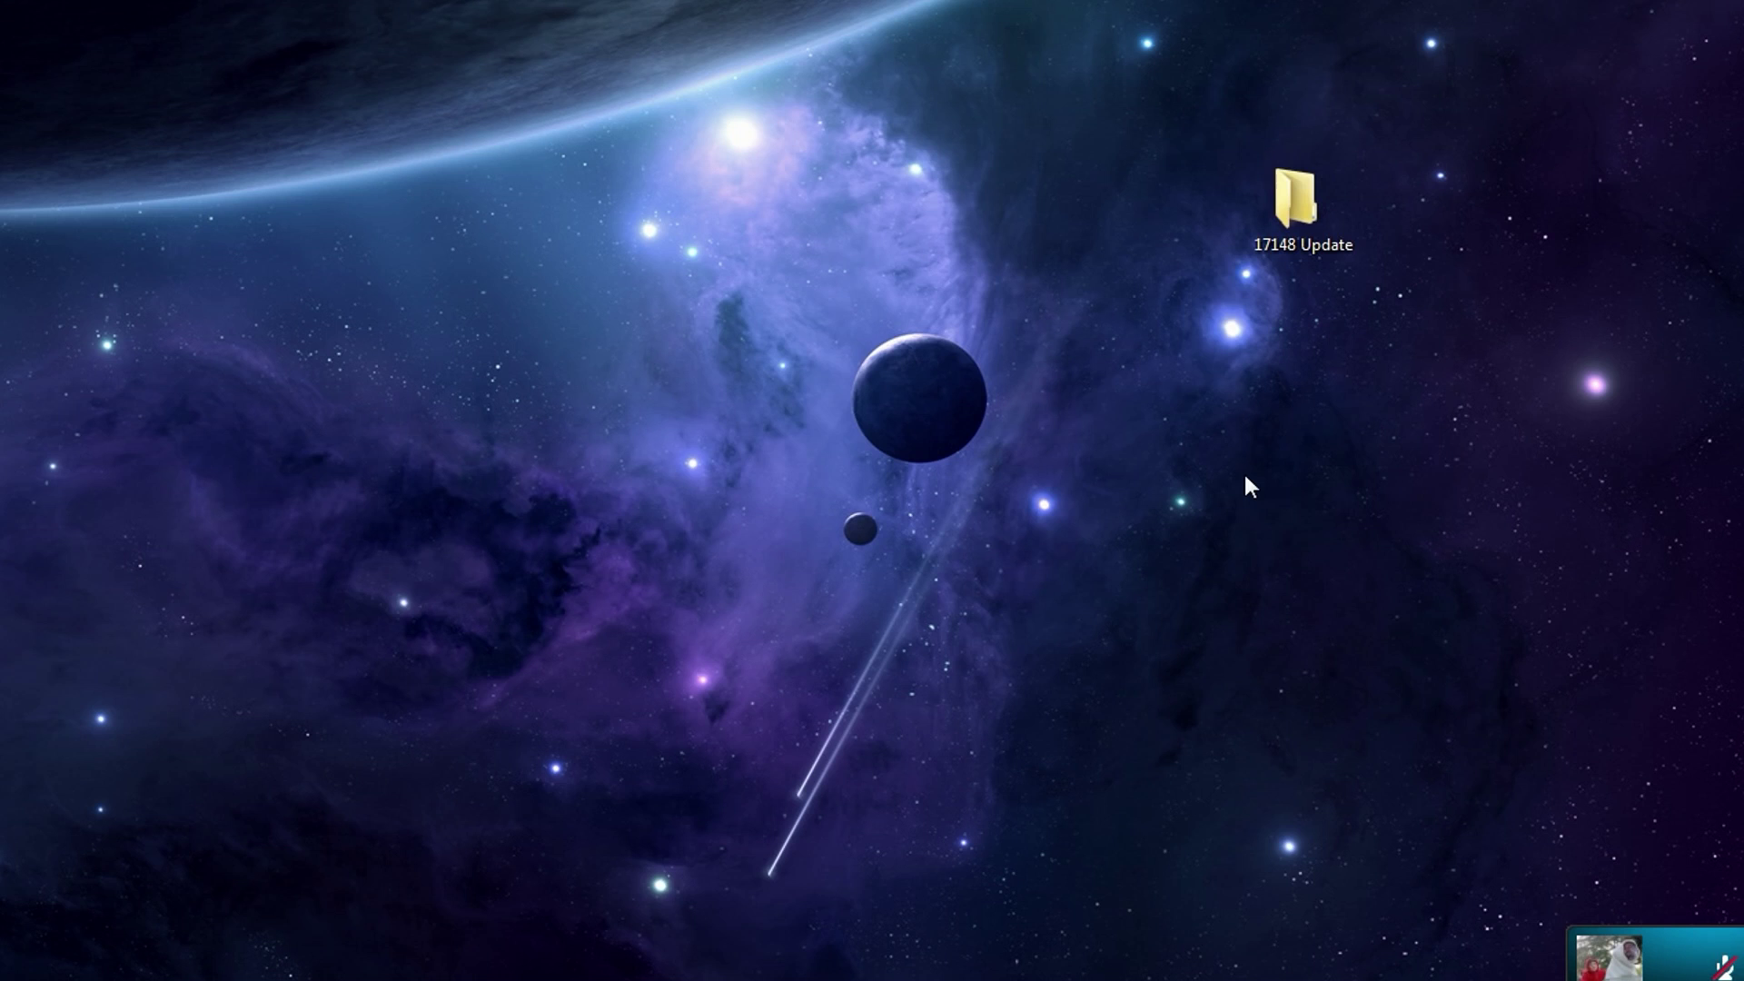
double_click(1295, 218)
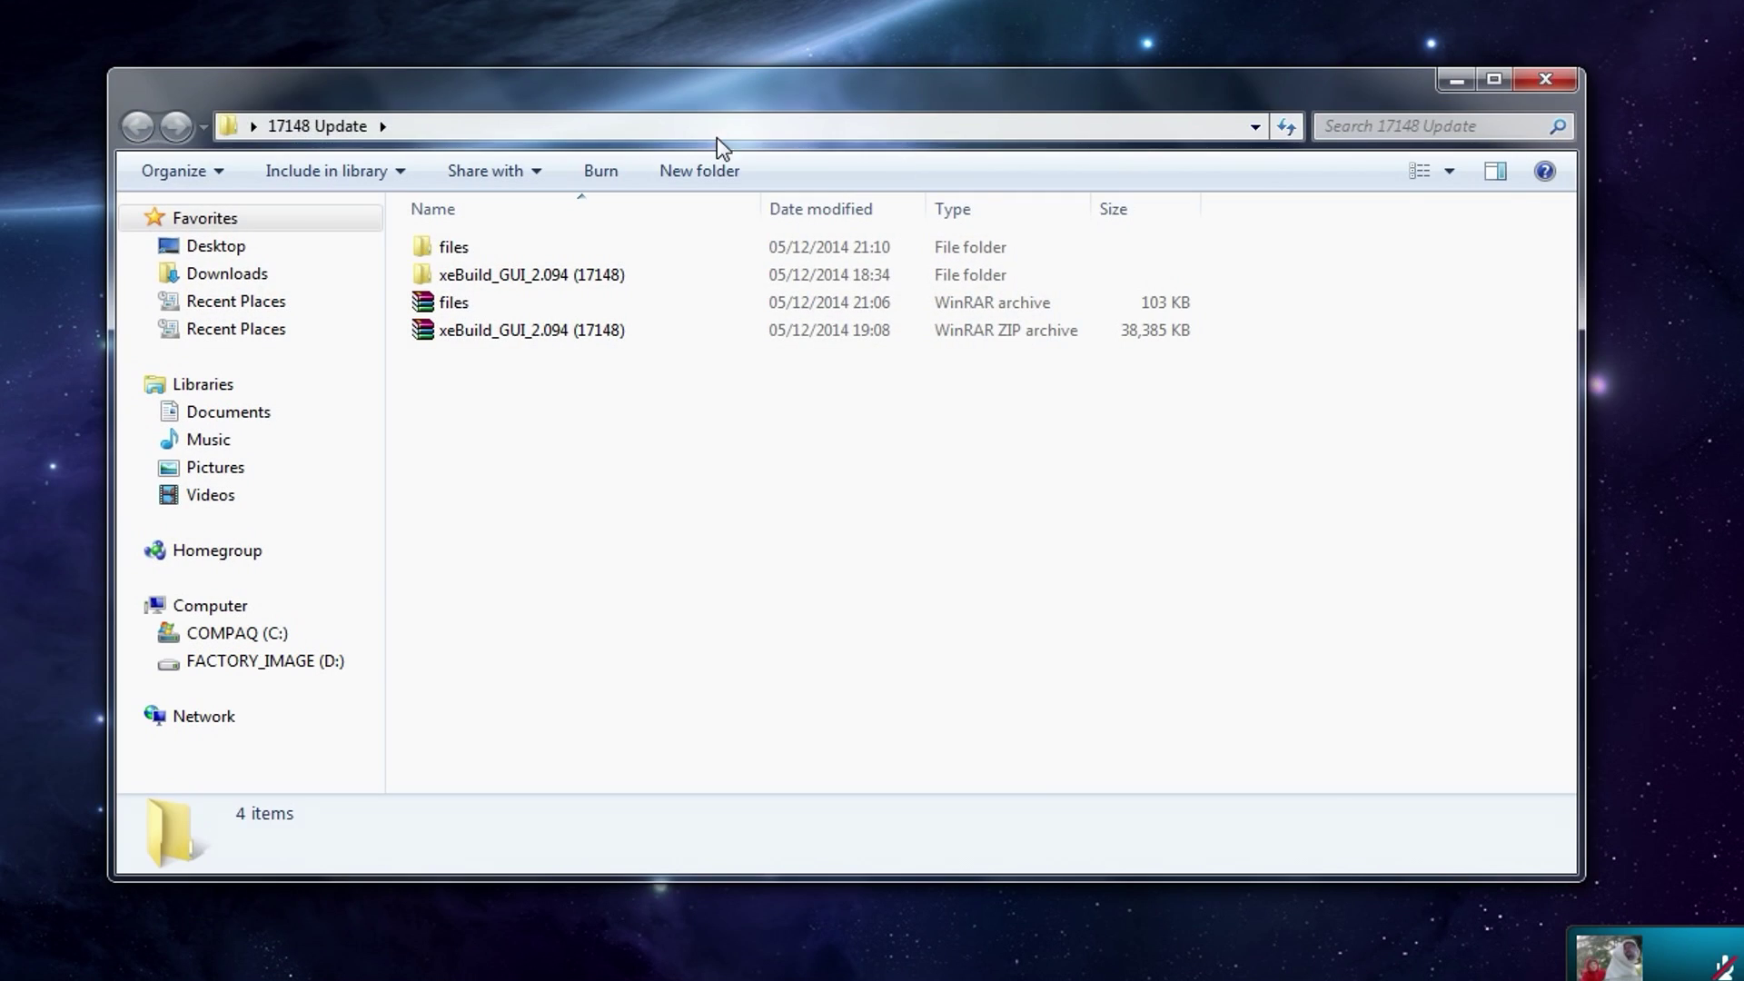
drag(725, 91, 629, 96)
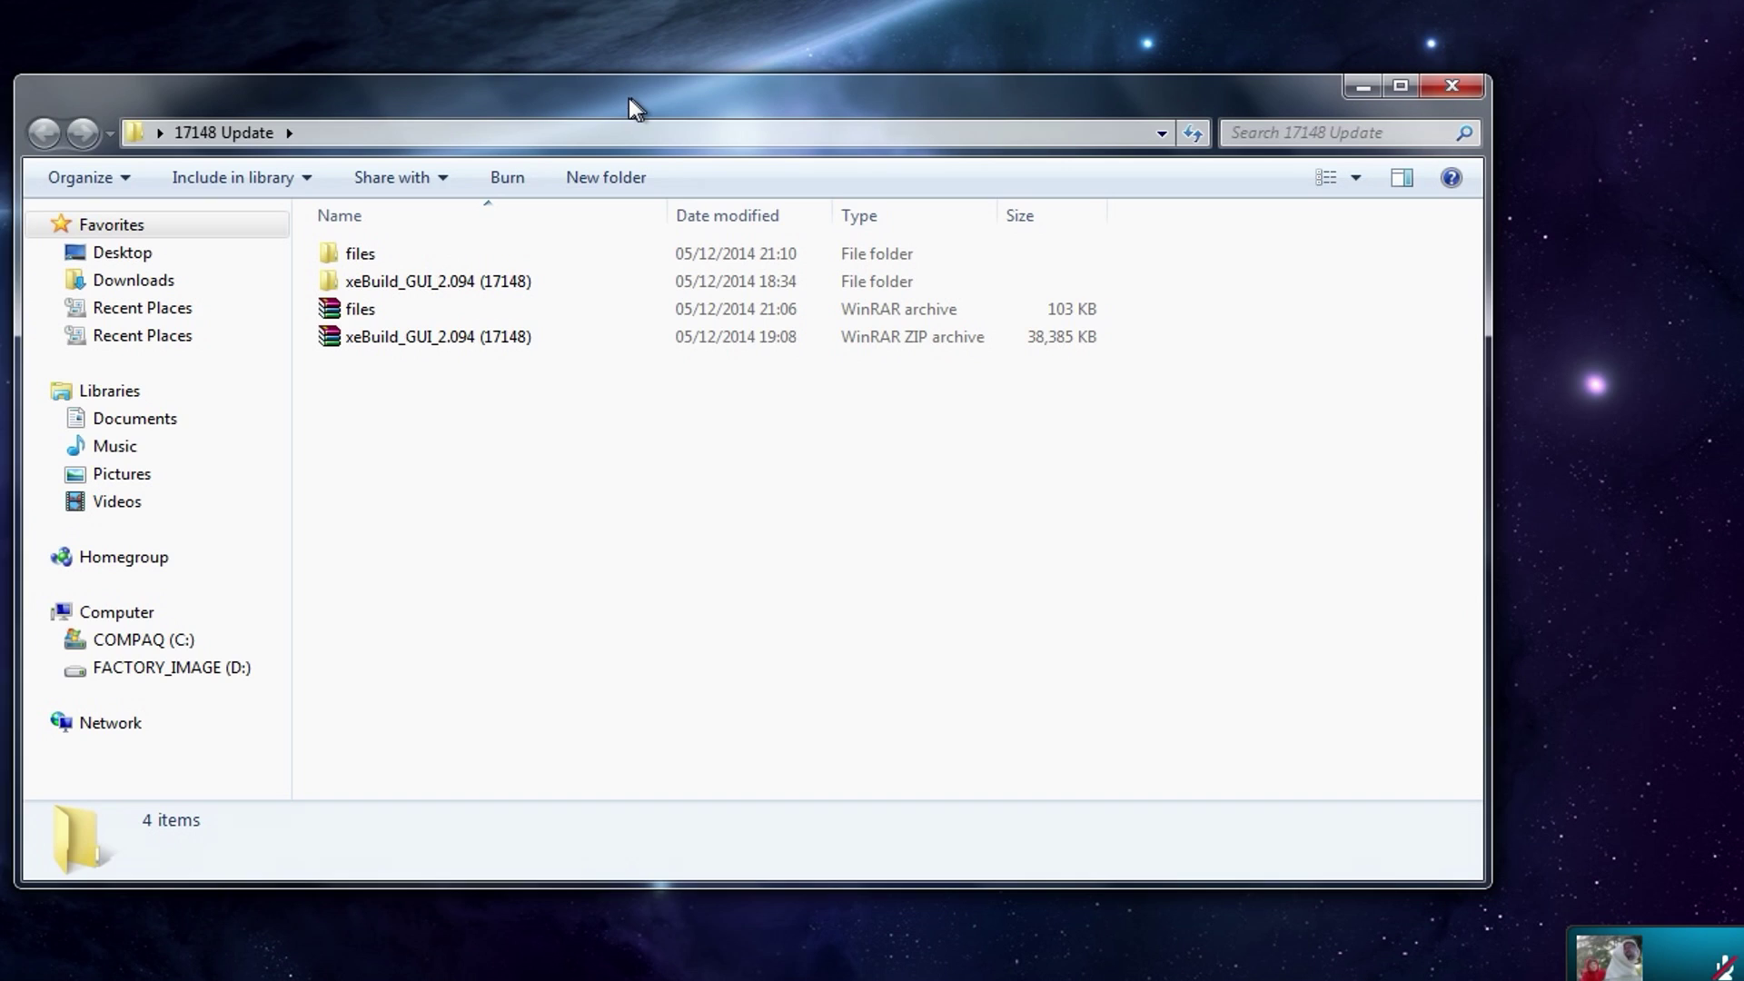
double_click(357, 257)
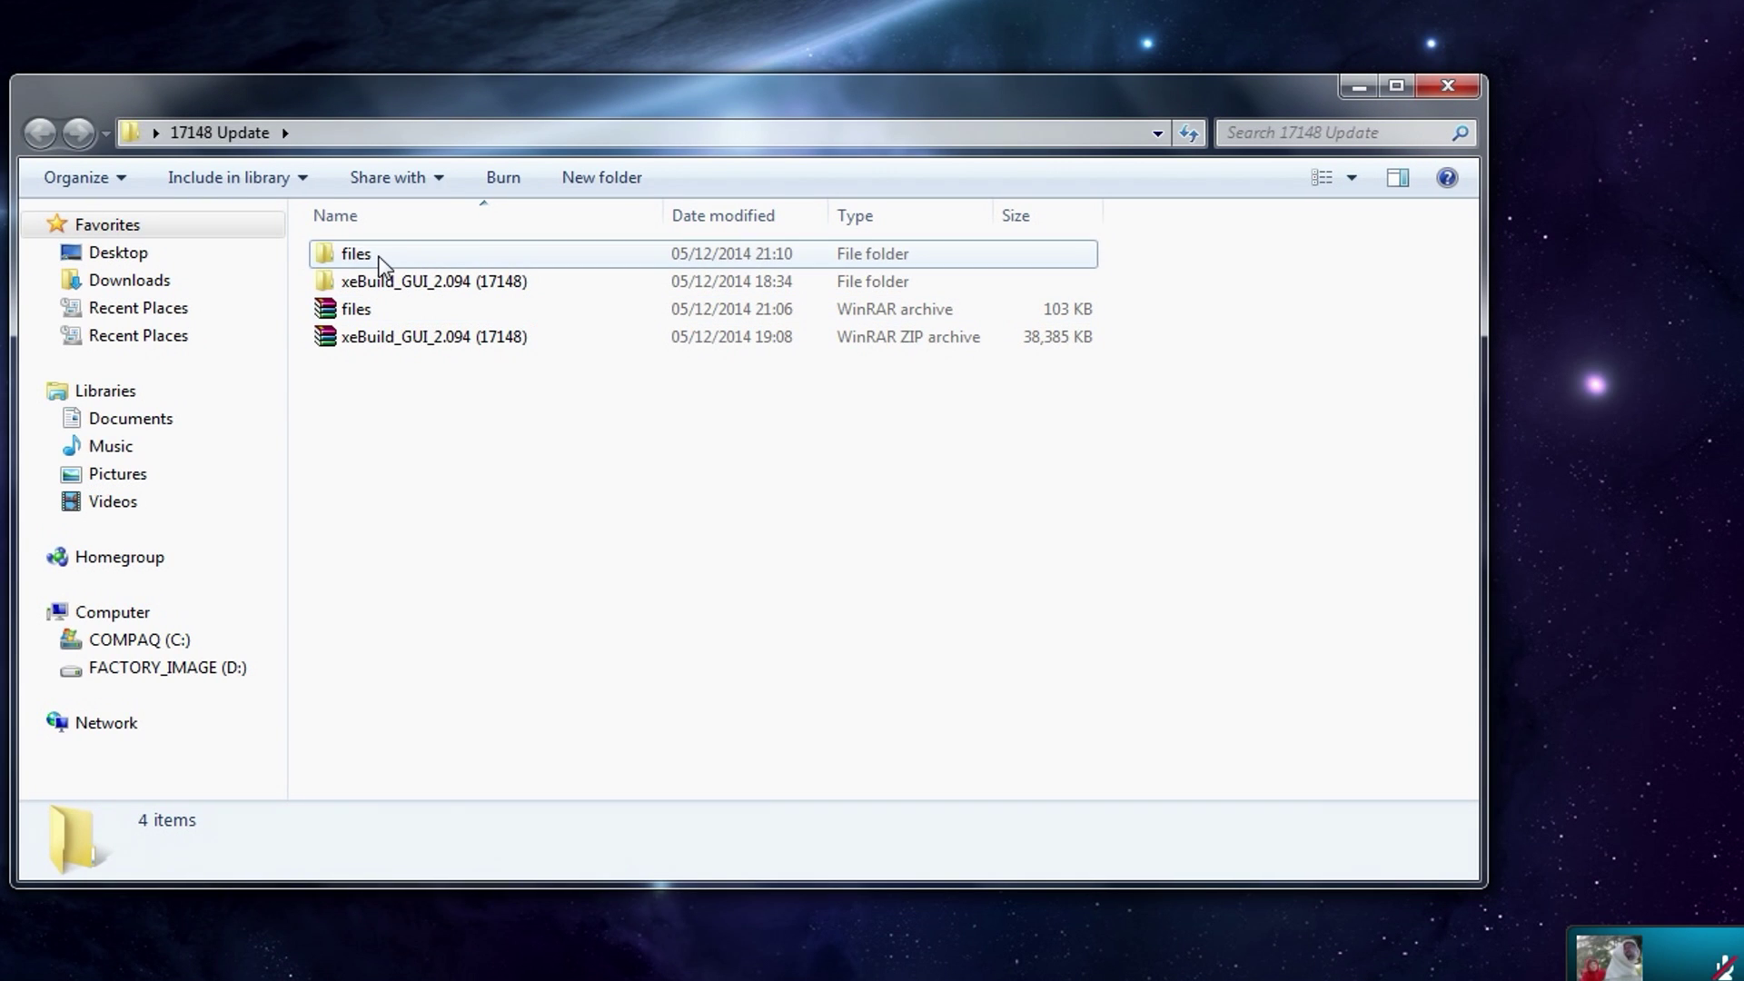
drag(436, 454, 450, 254)
click(436, 459)
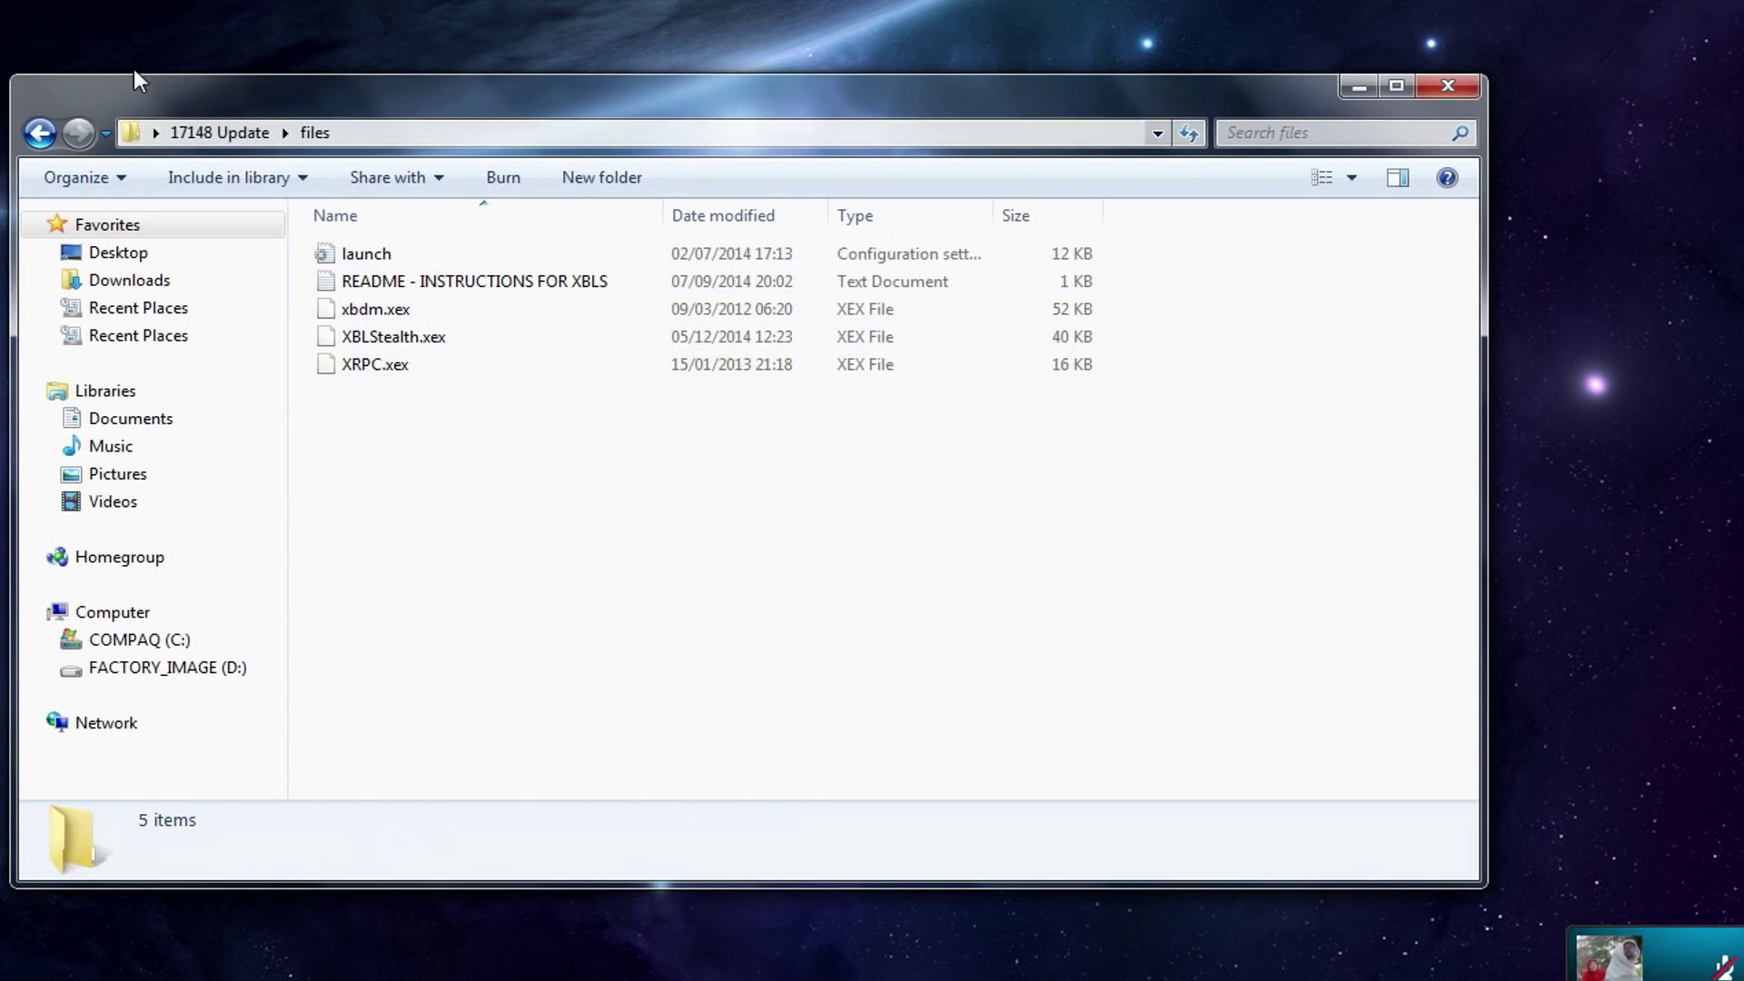
click(38, 137)
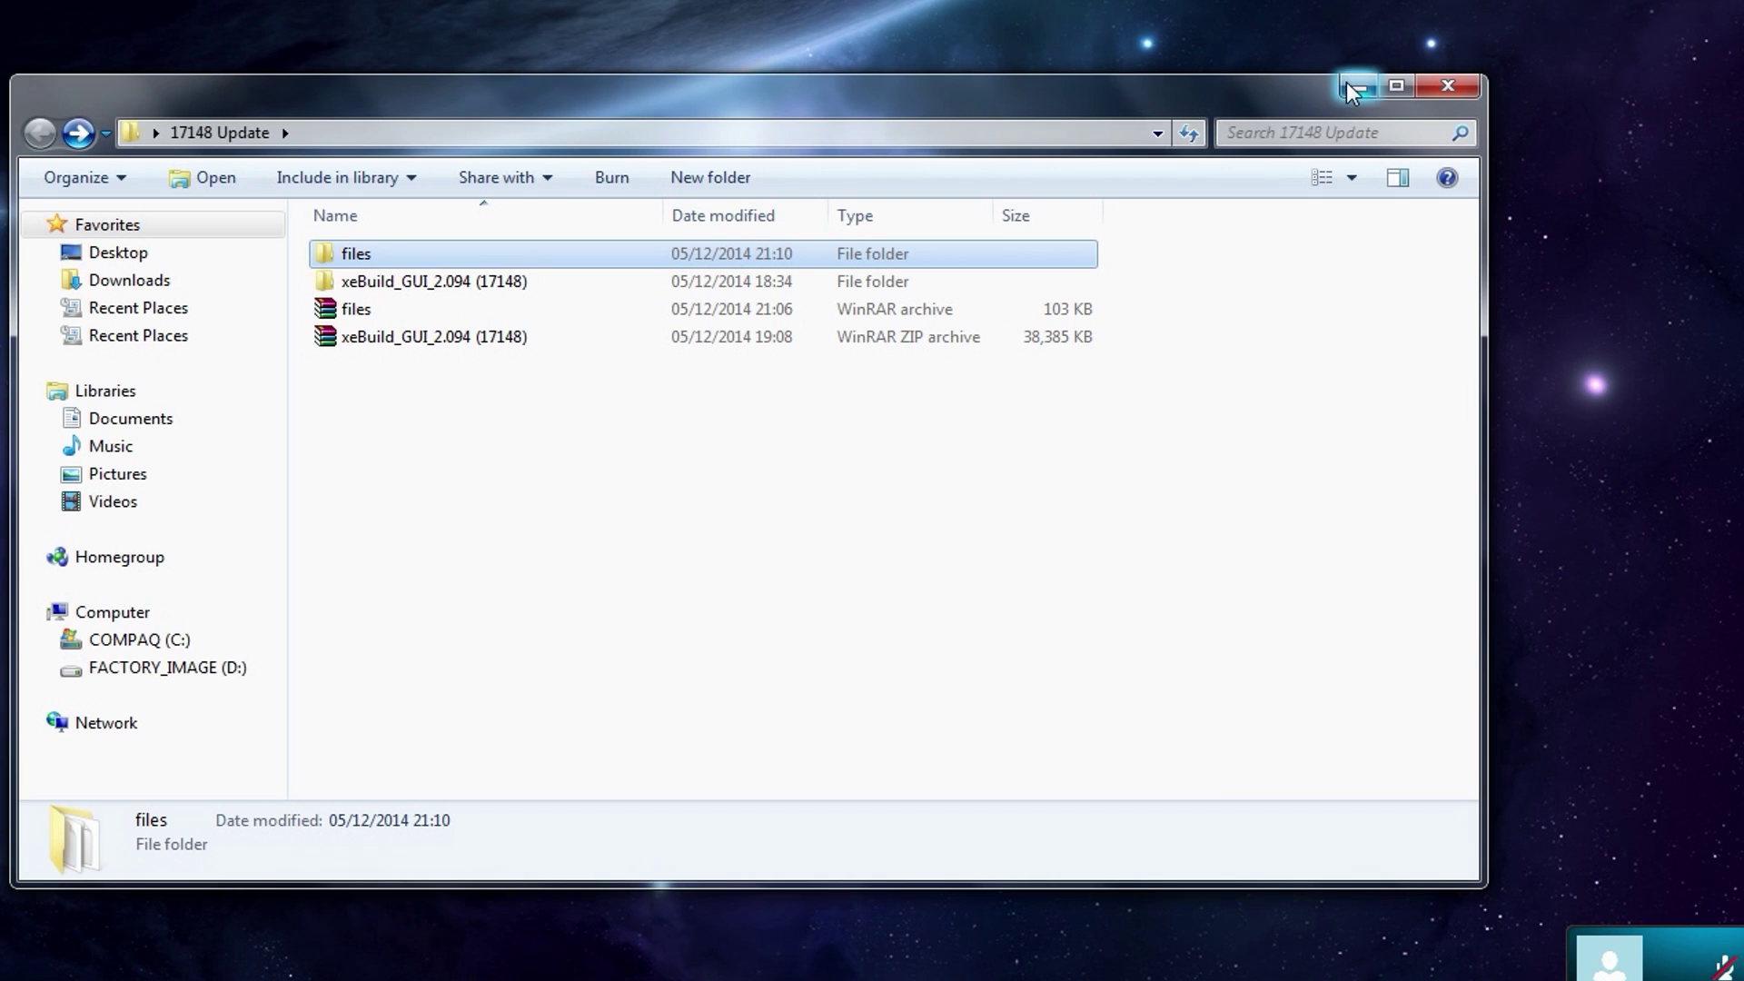
click(1353, 90)
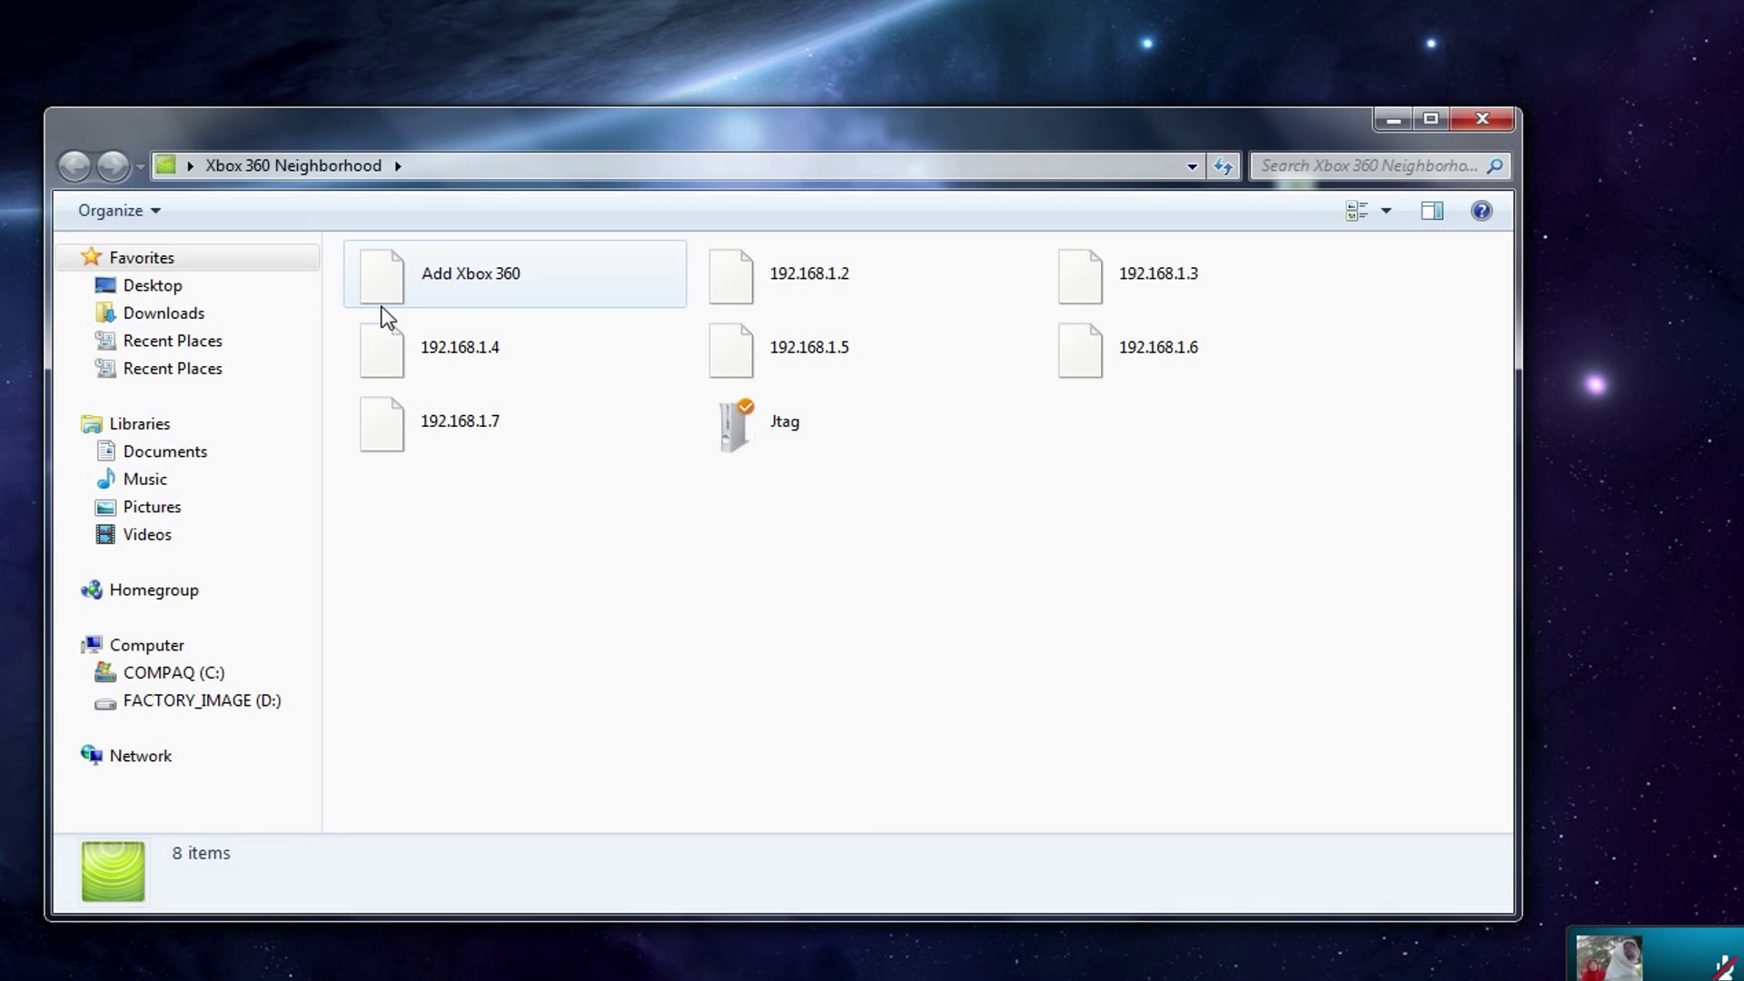
- Select Flash360.xex in the Jtag console's Volume (USB0:)\Flash 360 folder to launch it
double_click(881, 436)
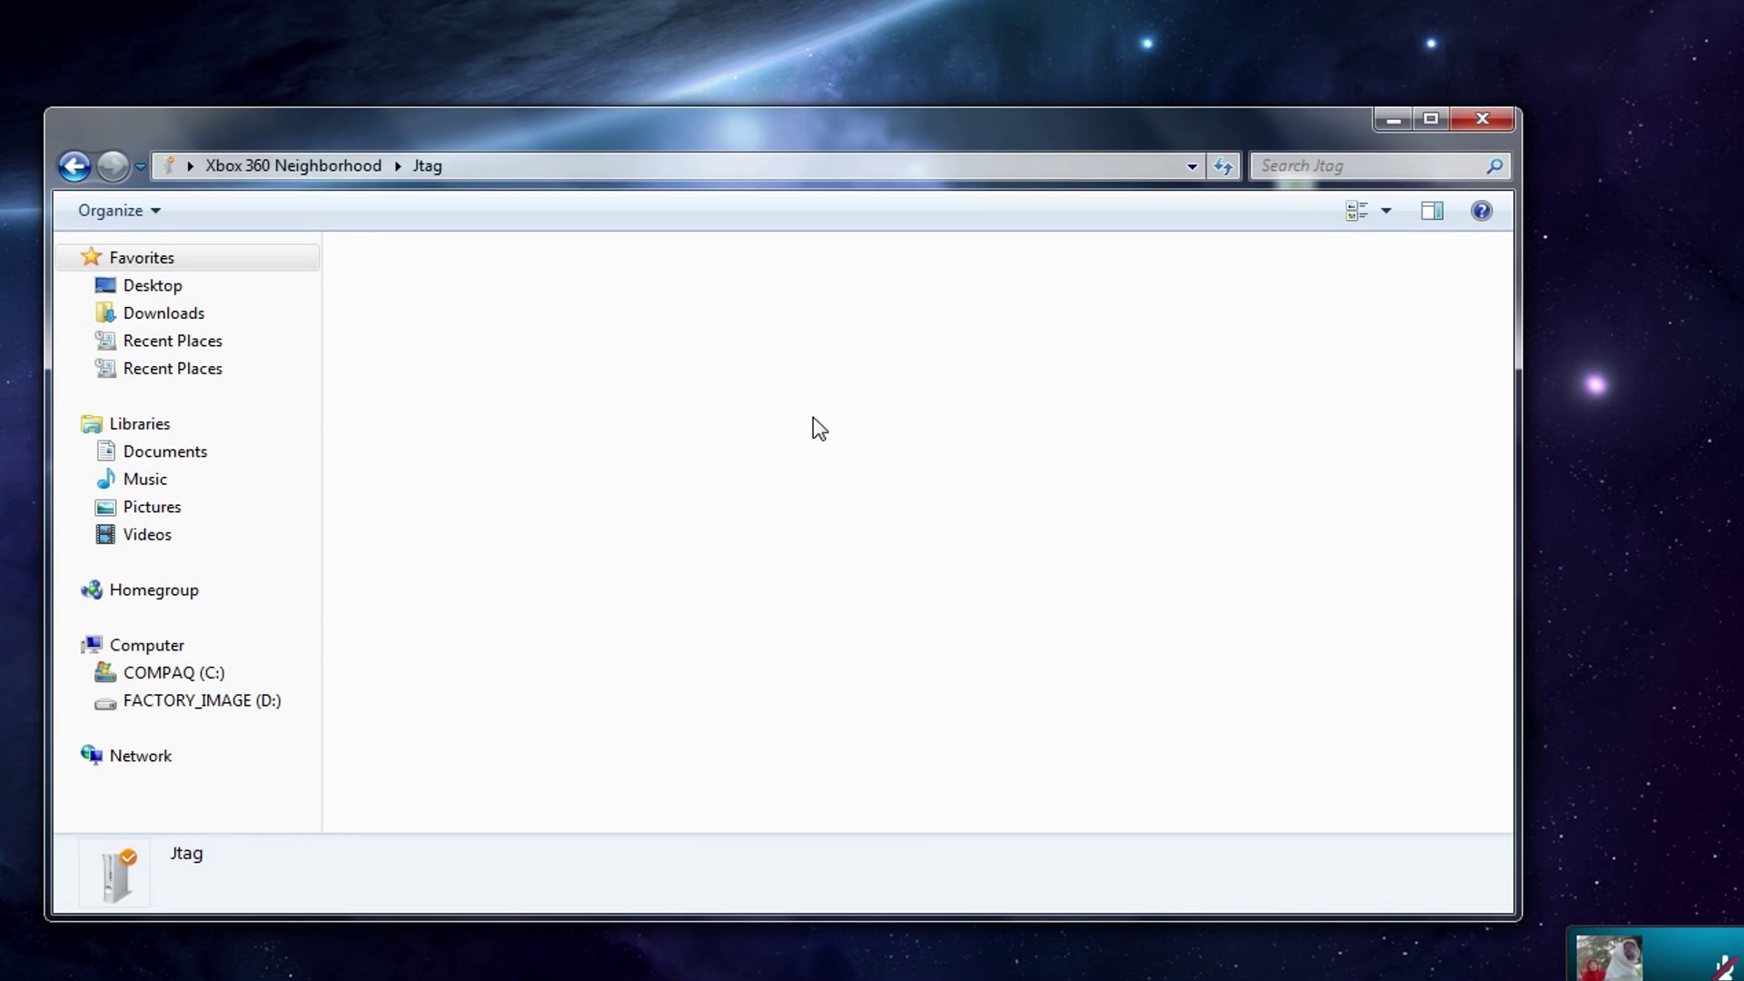
drag(587, 131, 525, 101)
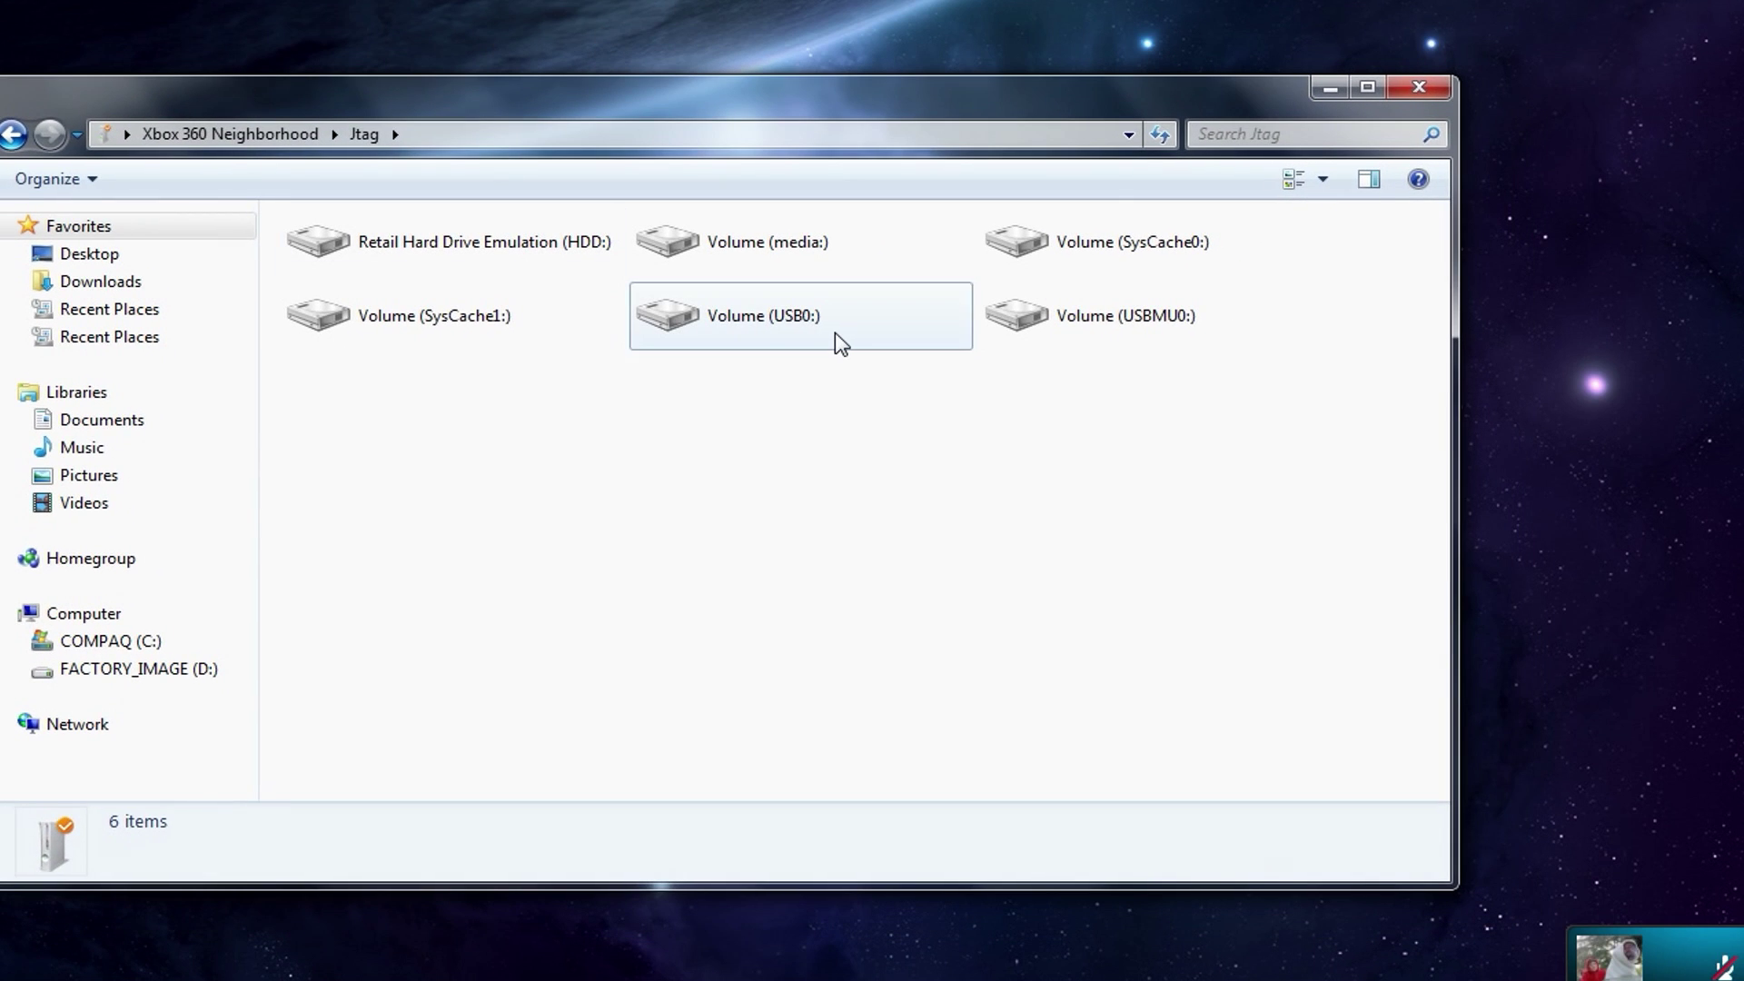
double_click(835, 343)
double_click(759, 243)
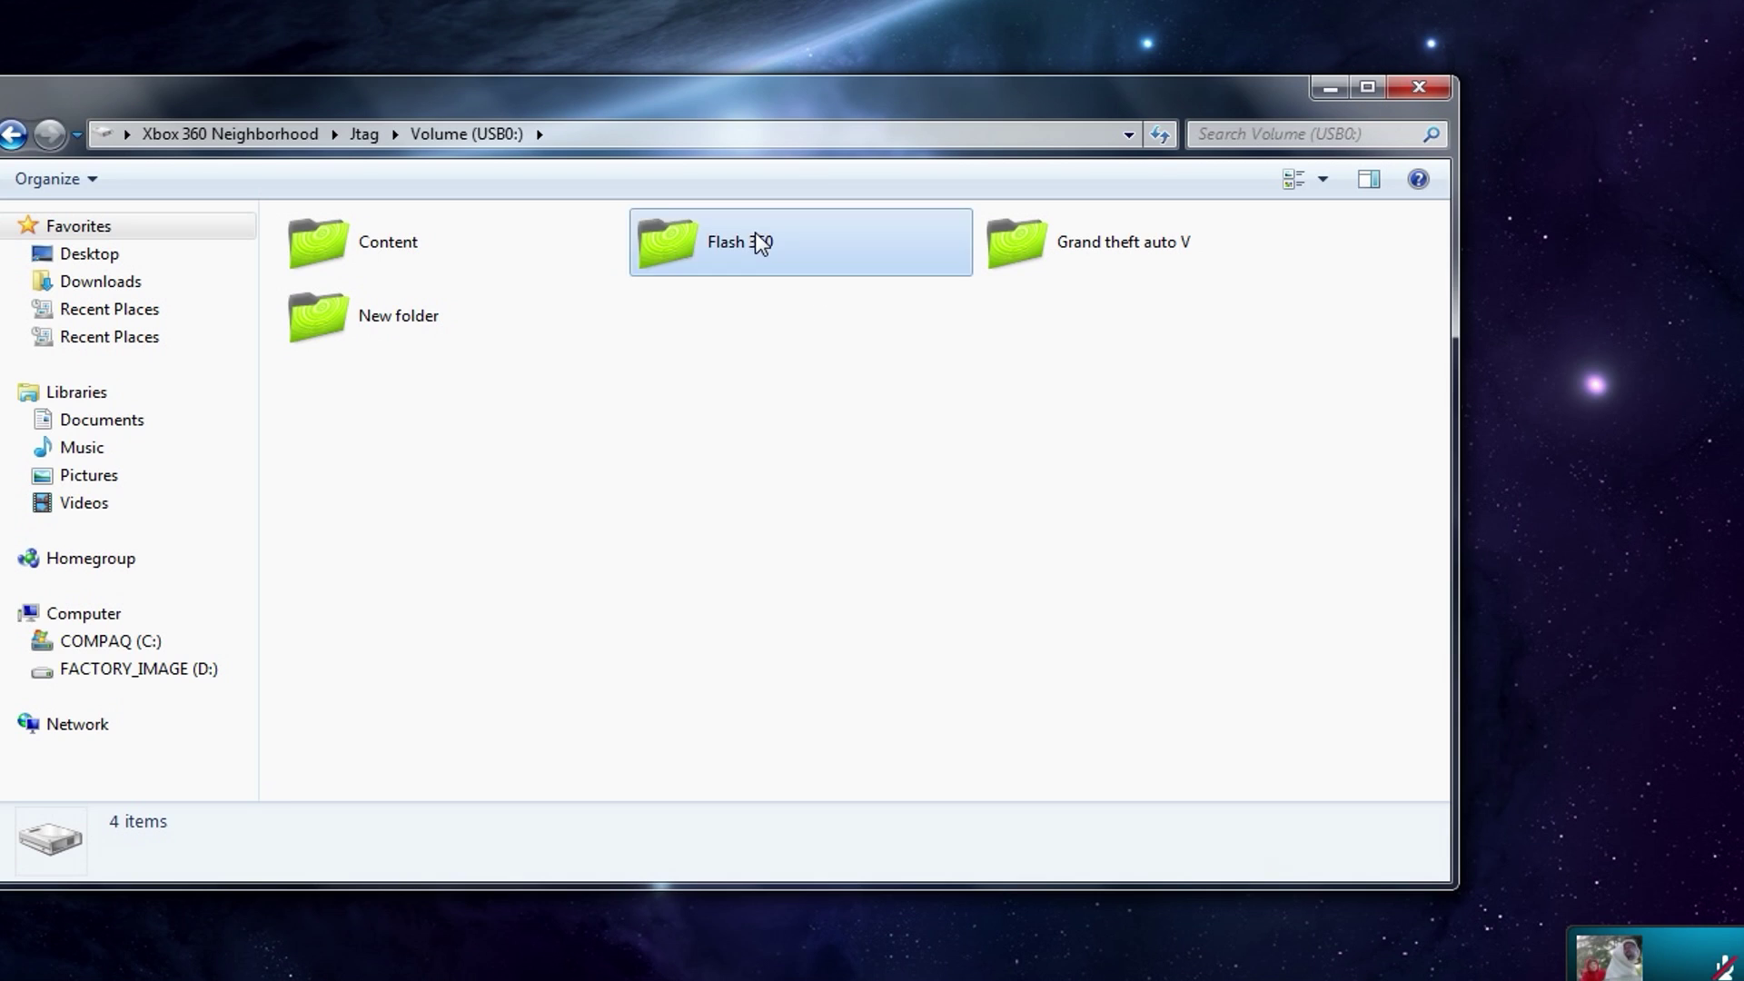
click(839, 264)
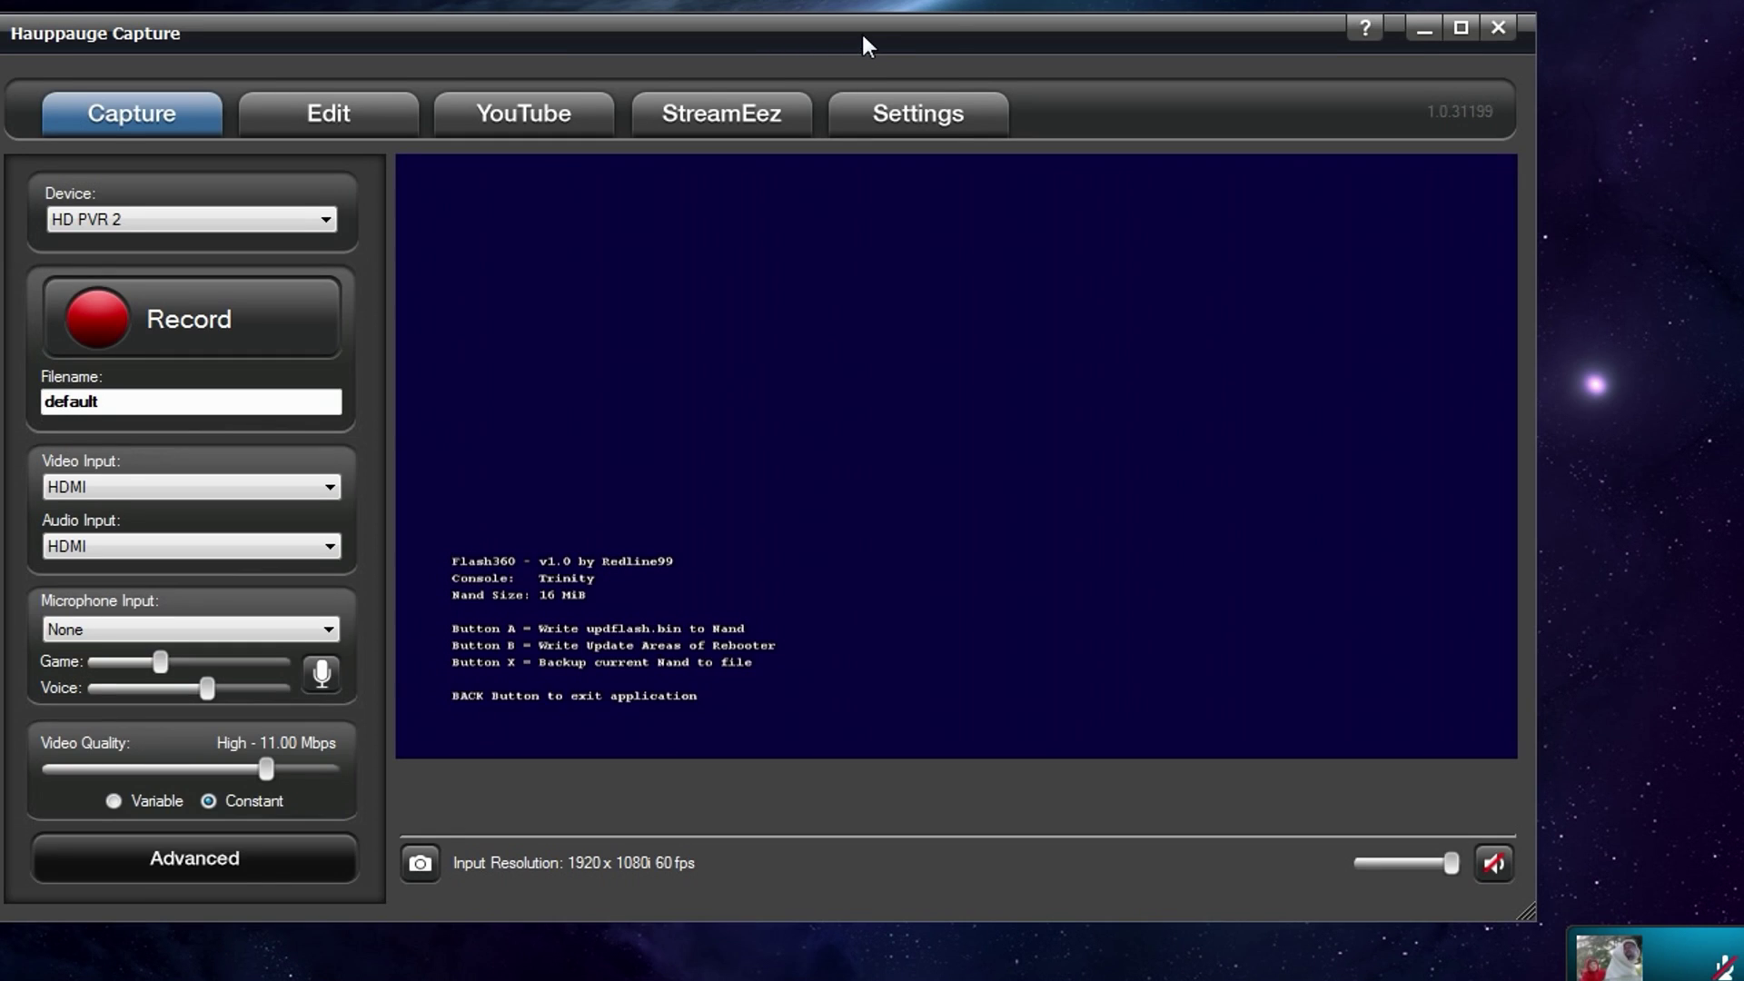
drag(861, 32, 881, 20)
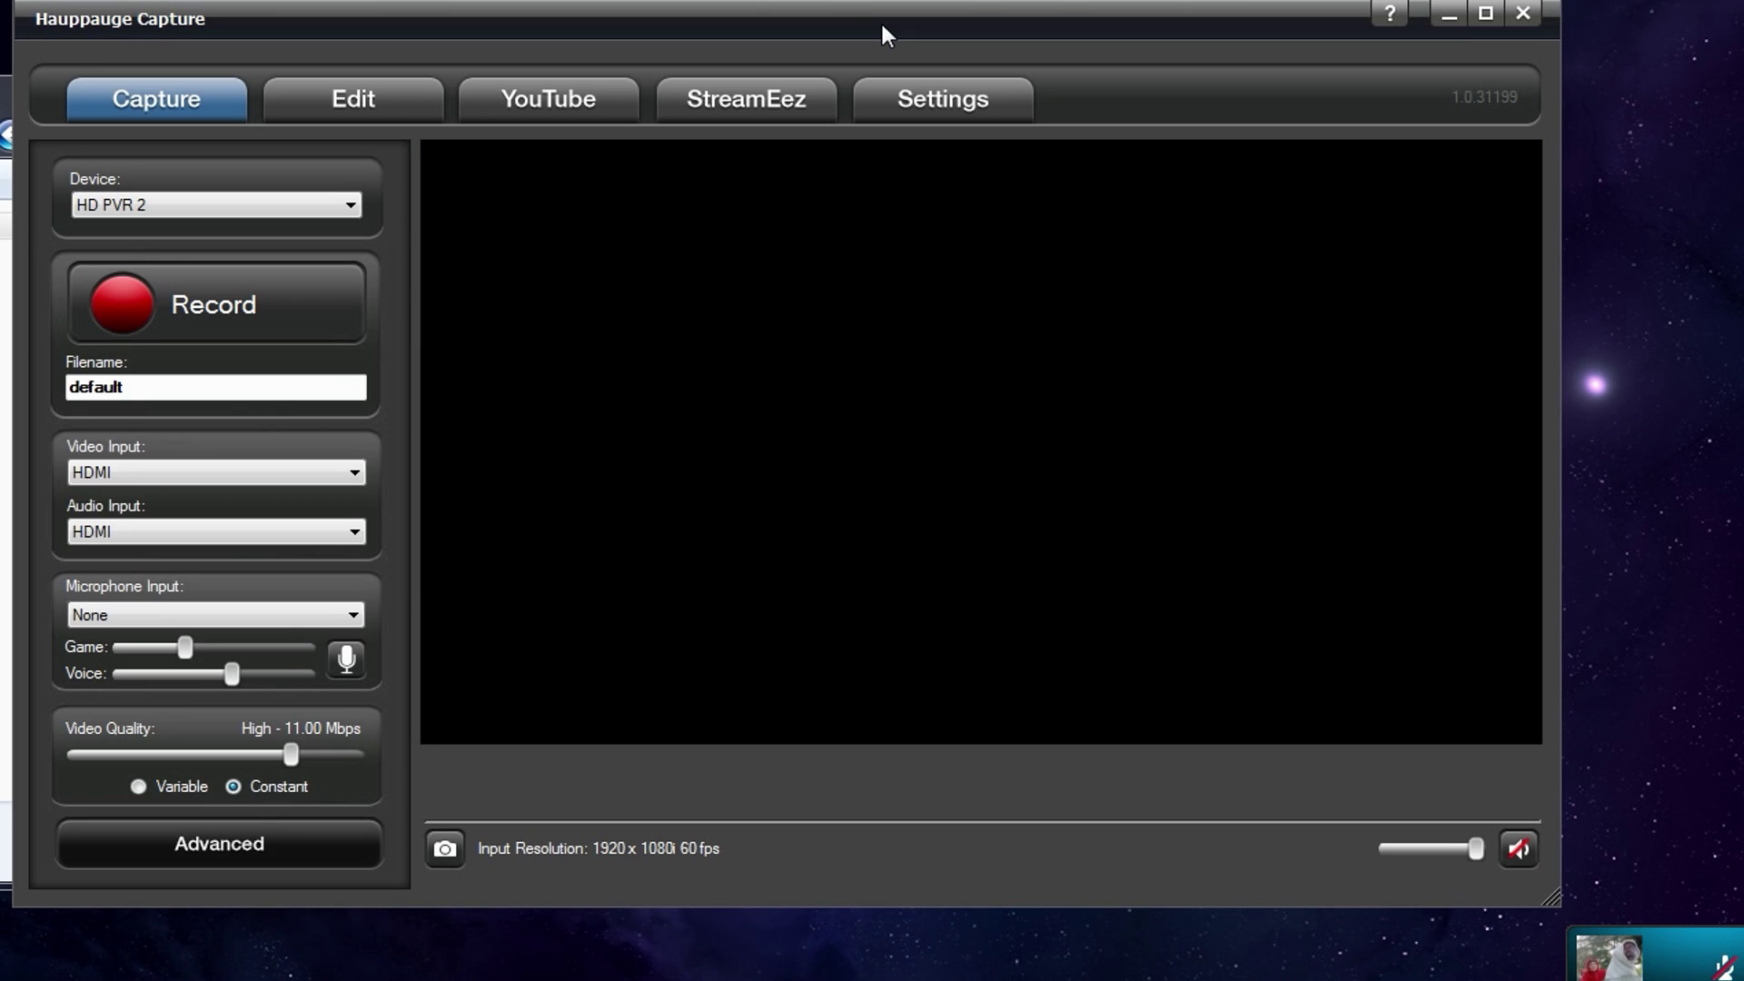
drag(264, 32, 394, 18)
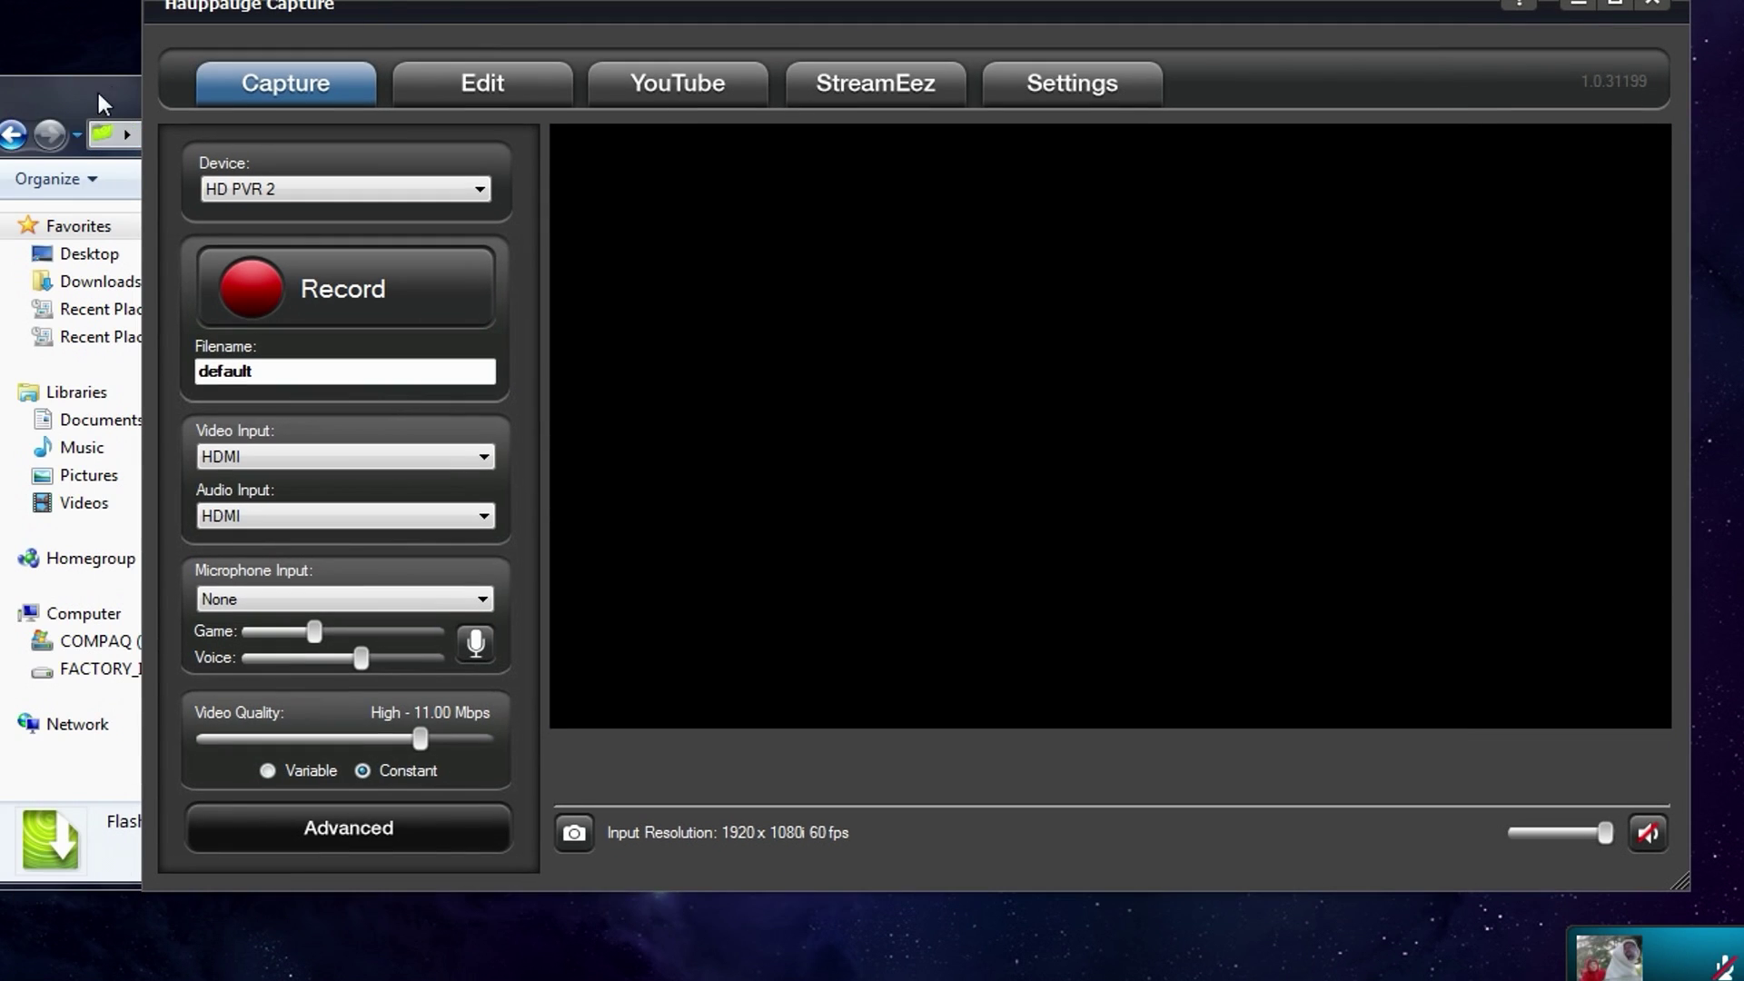
- Copy flashdmp.bin from the console's Flash 360 folder to the desktop, then minimize Explorer
click(98, 93)
click(11, 137)
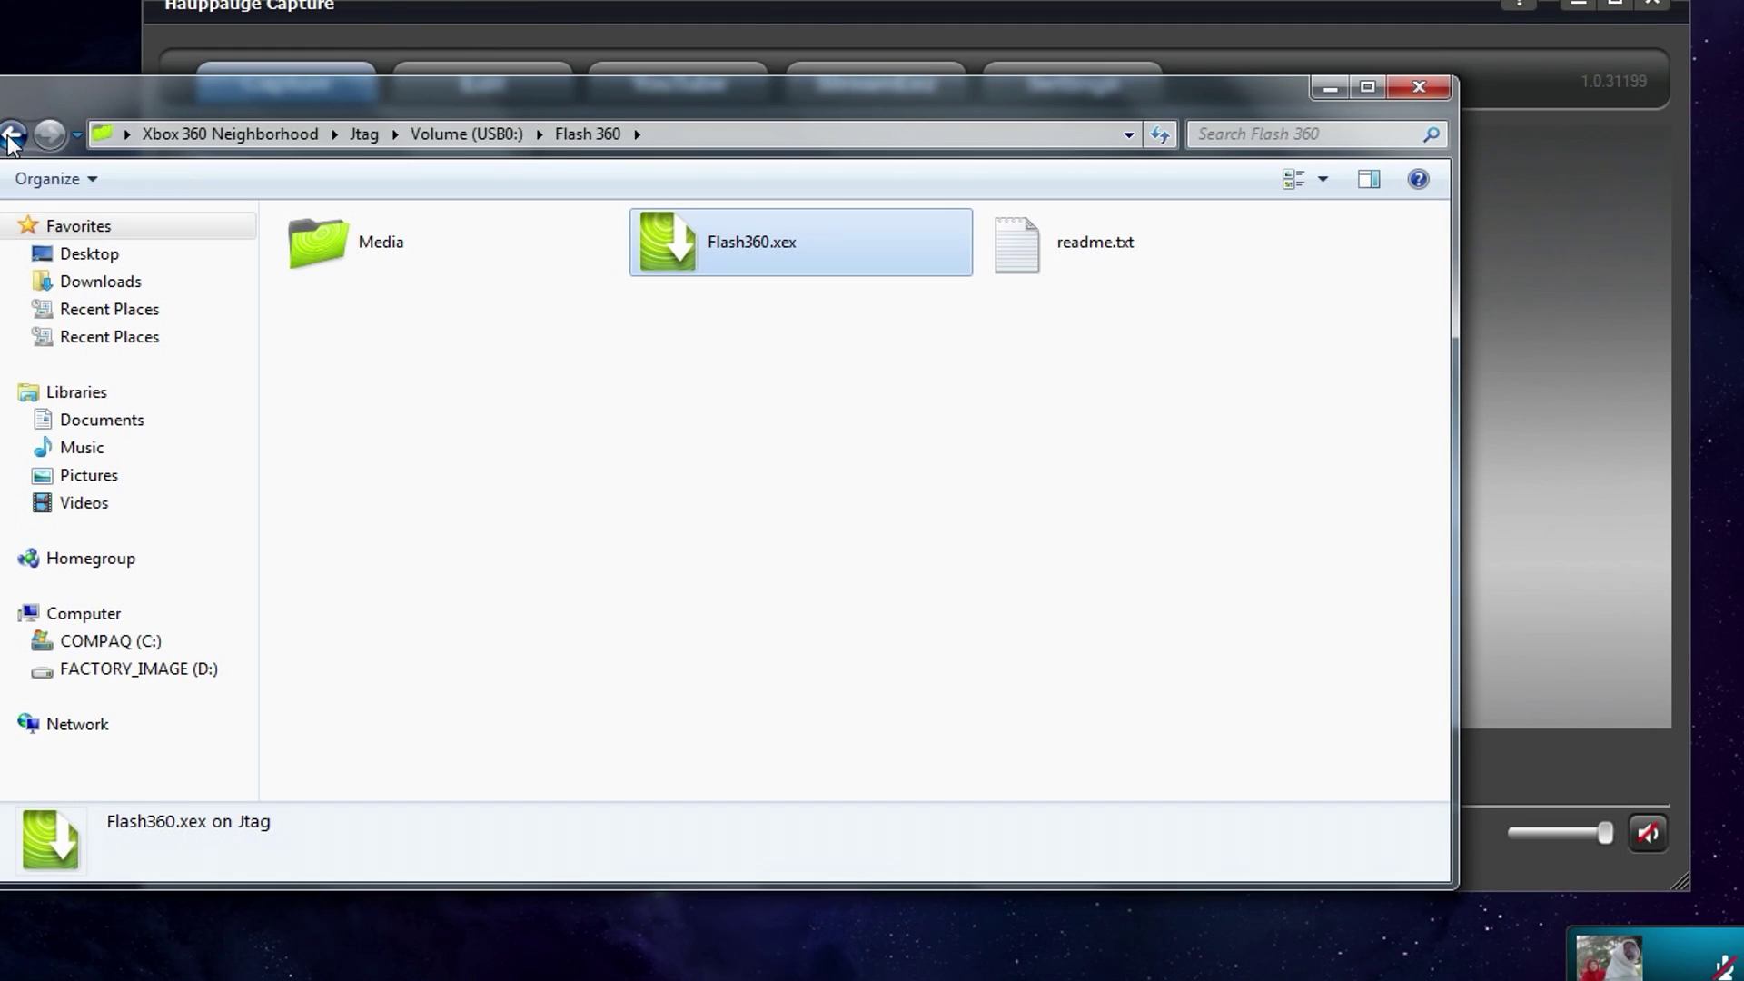
double_click(811, 267)
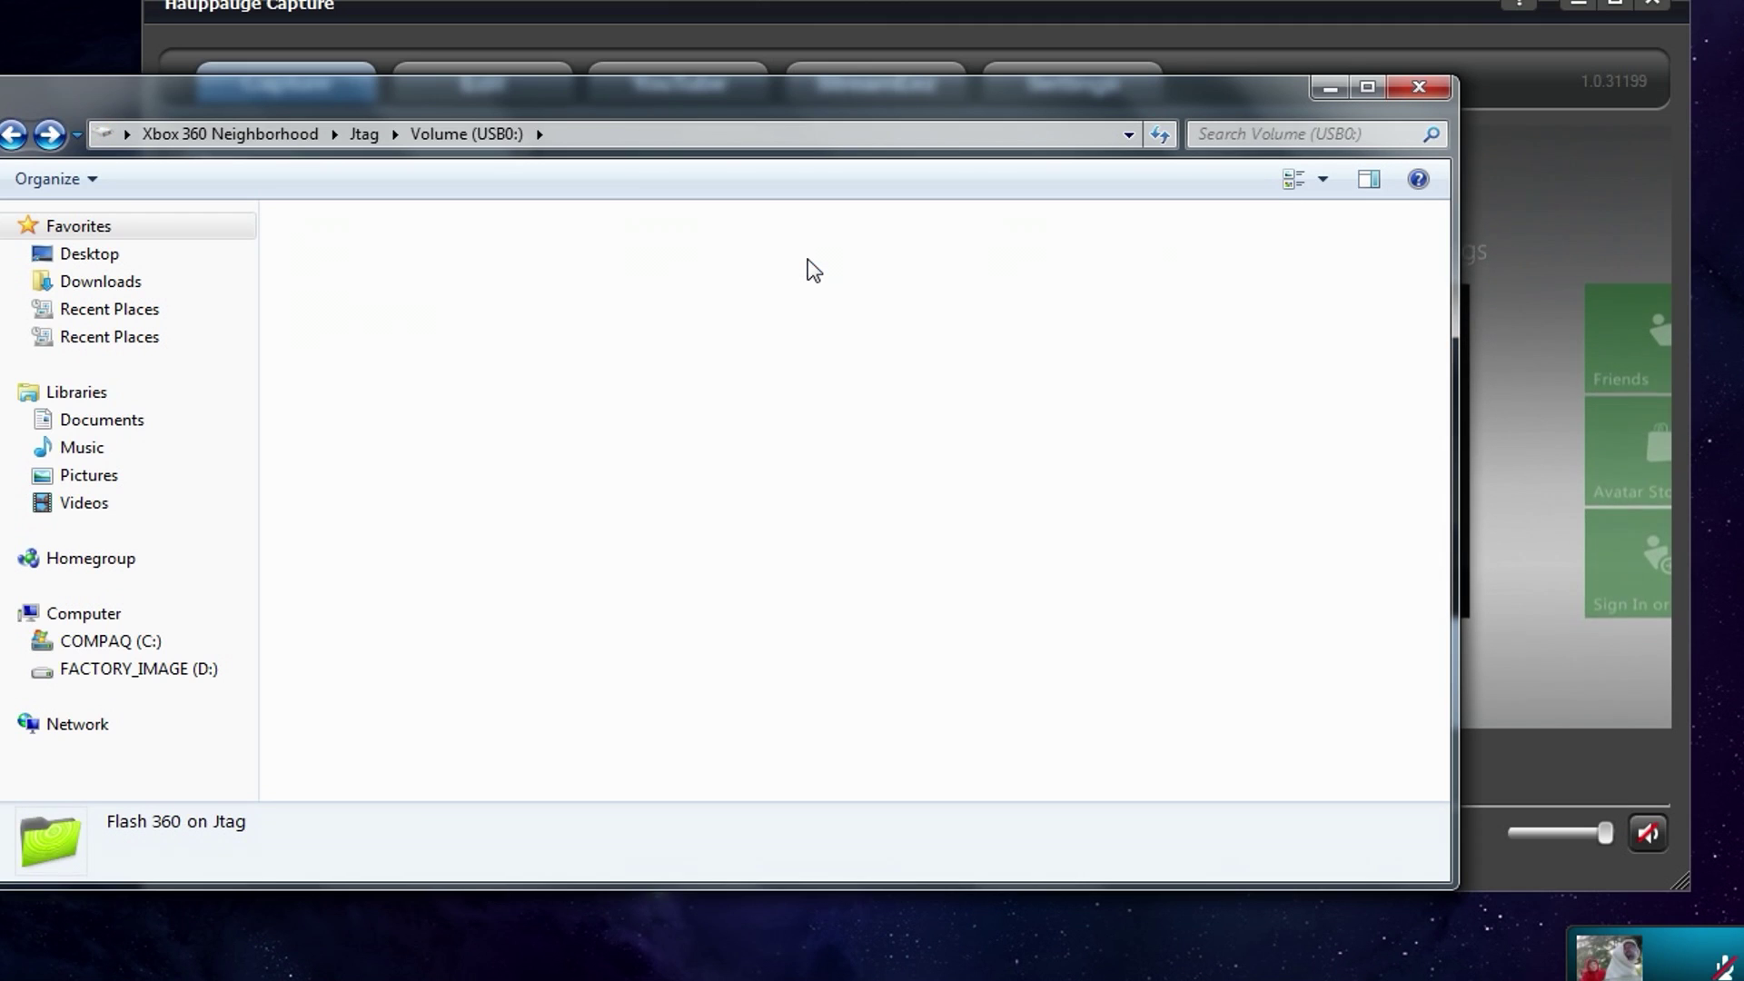
drag(1029, 267, 1183, 2)
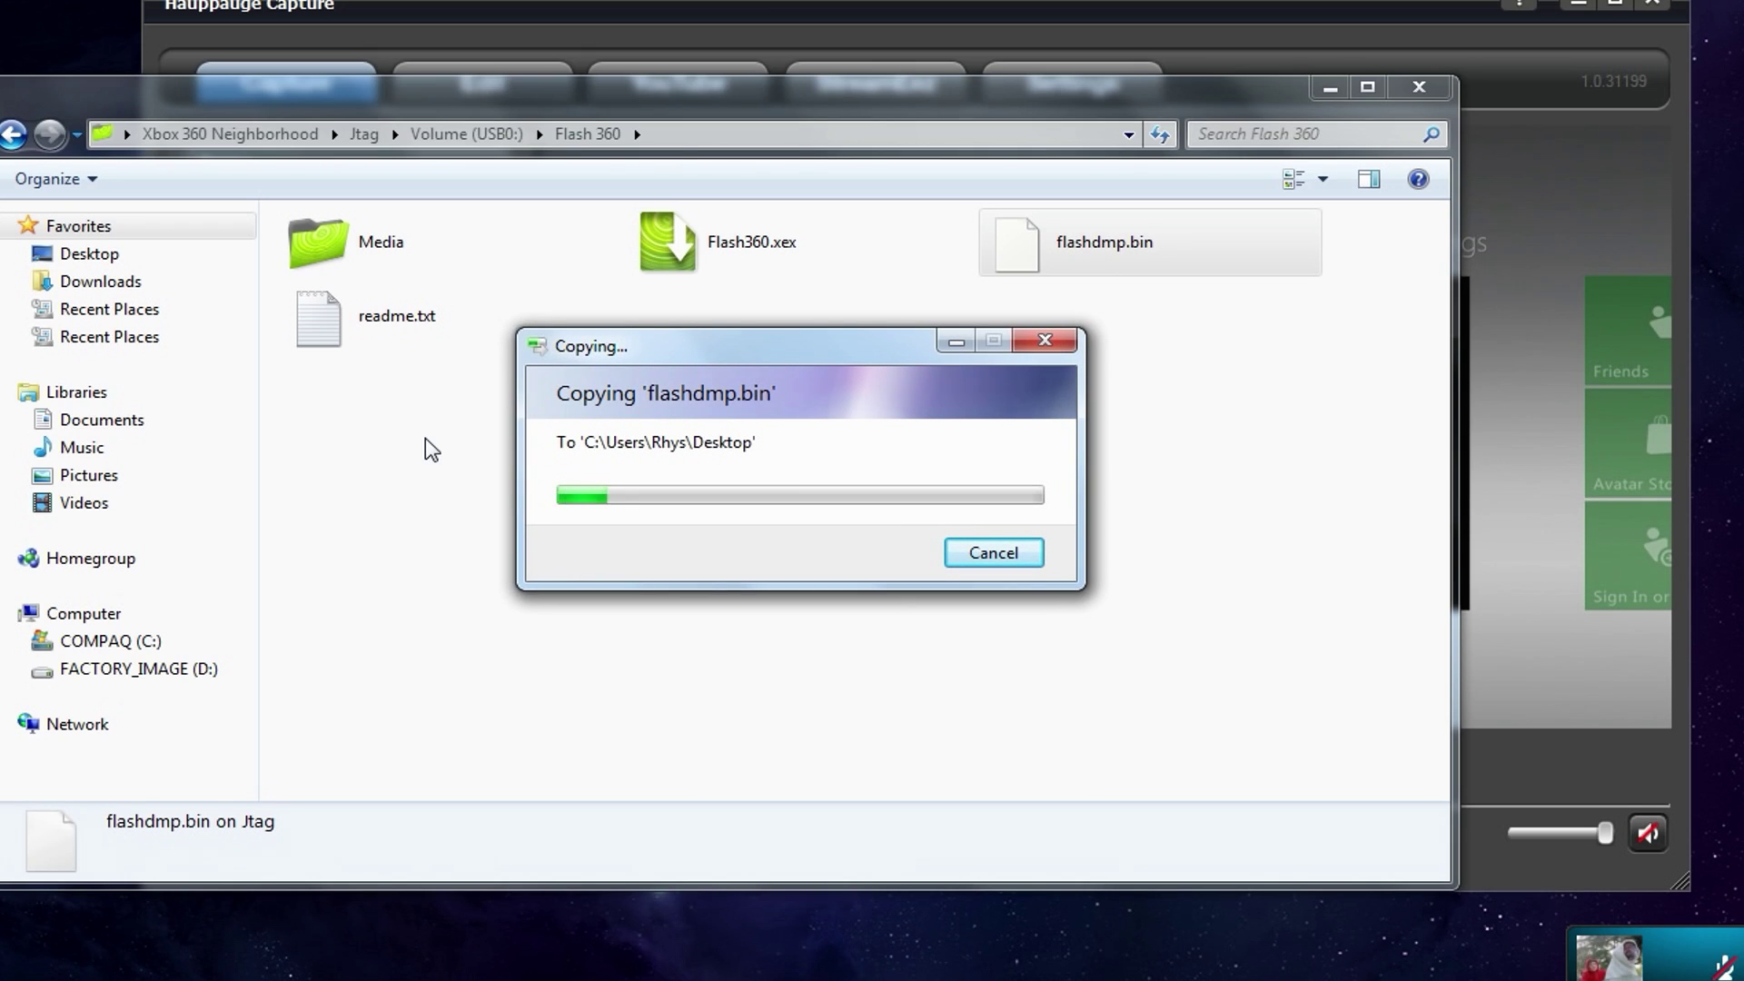
click(1329, 91)
- Launch xeBuild GUI 2.0 from 17148 Update\xeBuild_GUI_2.094 (17148), accepting the security warning
click(1576, 6)
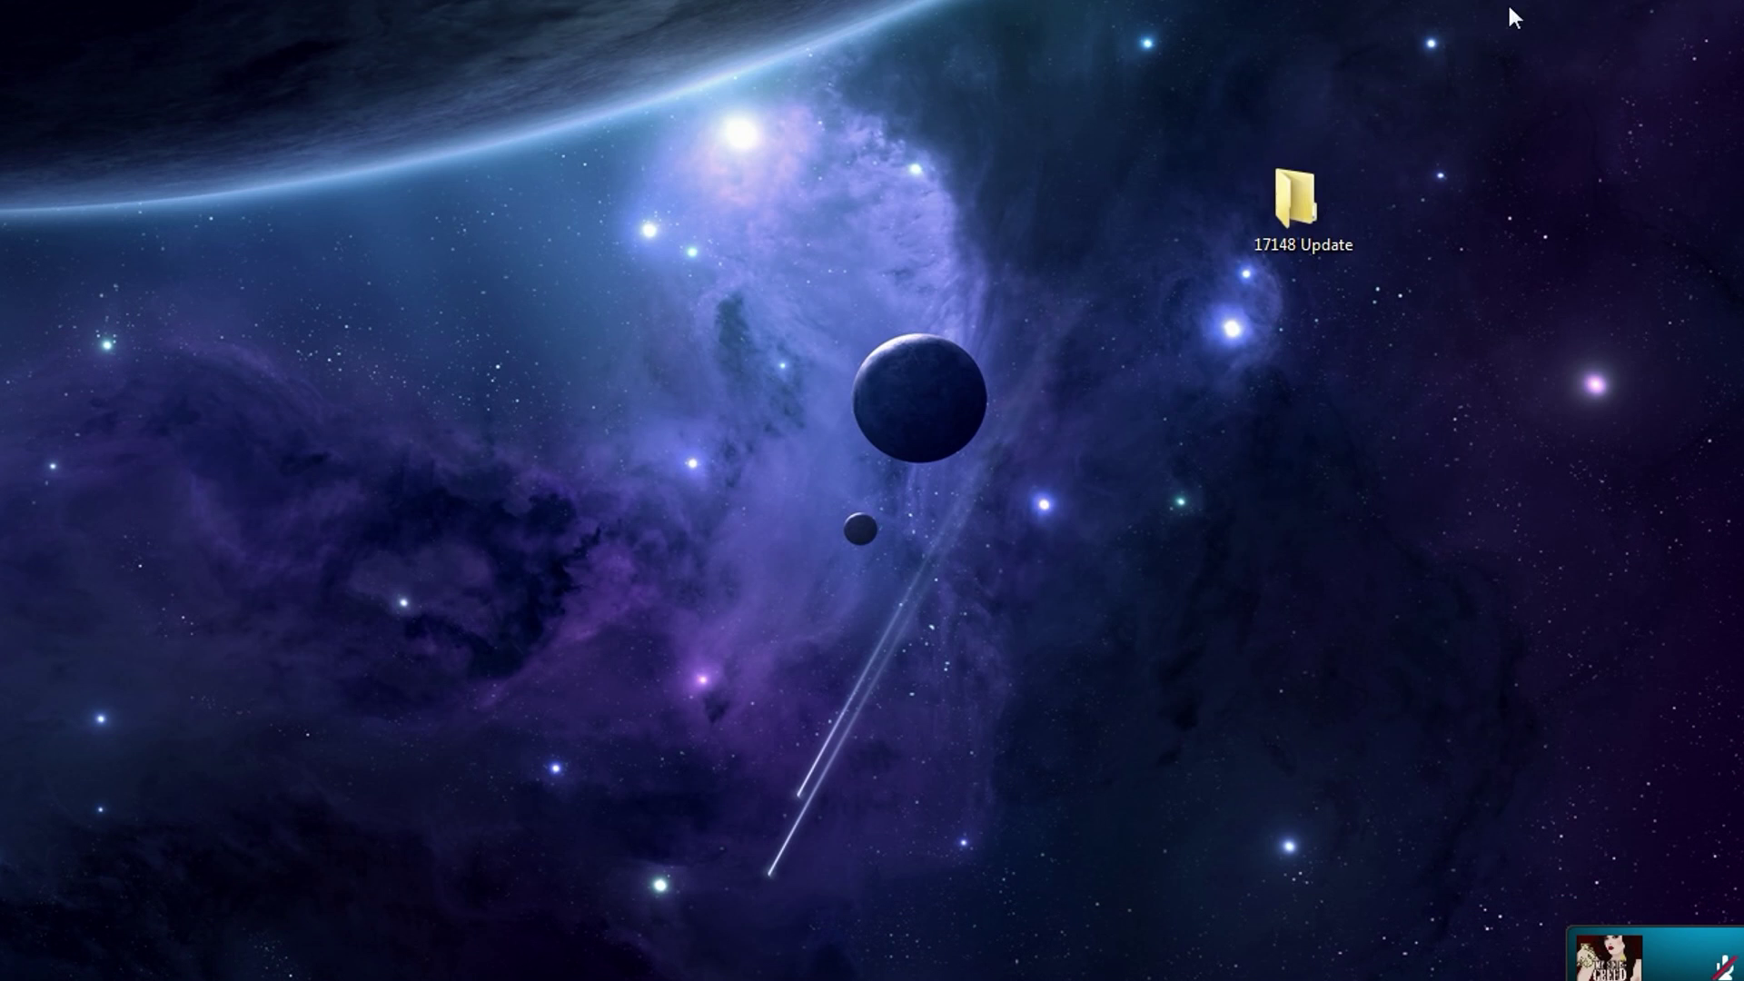
double_click(1288, 207)
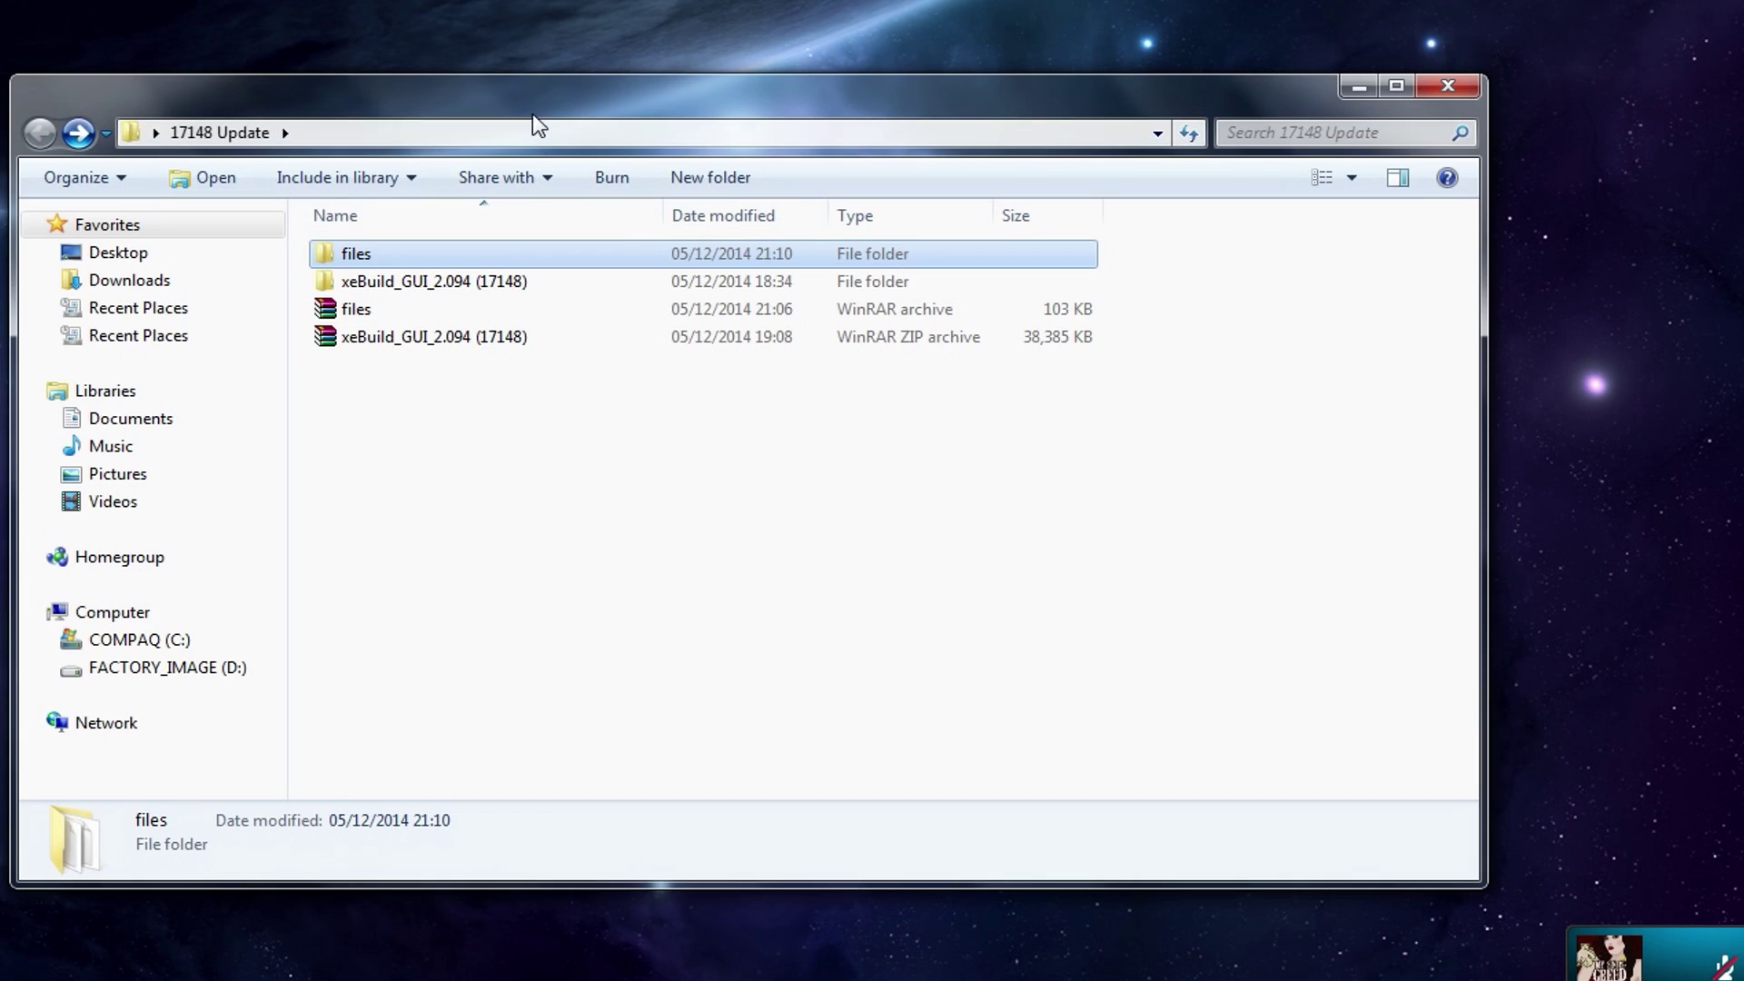
drag(547, 94, 587, 102)
double_click(552, 279)
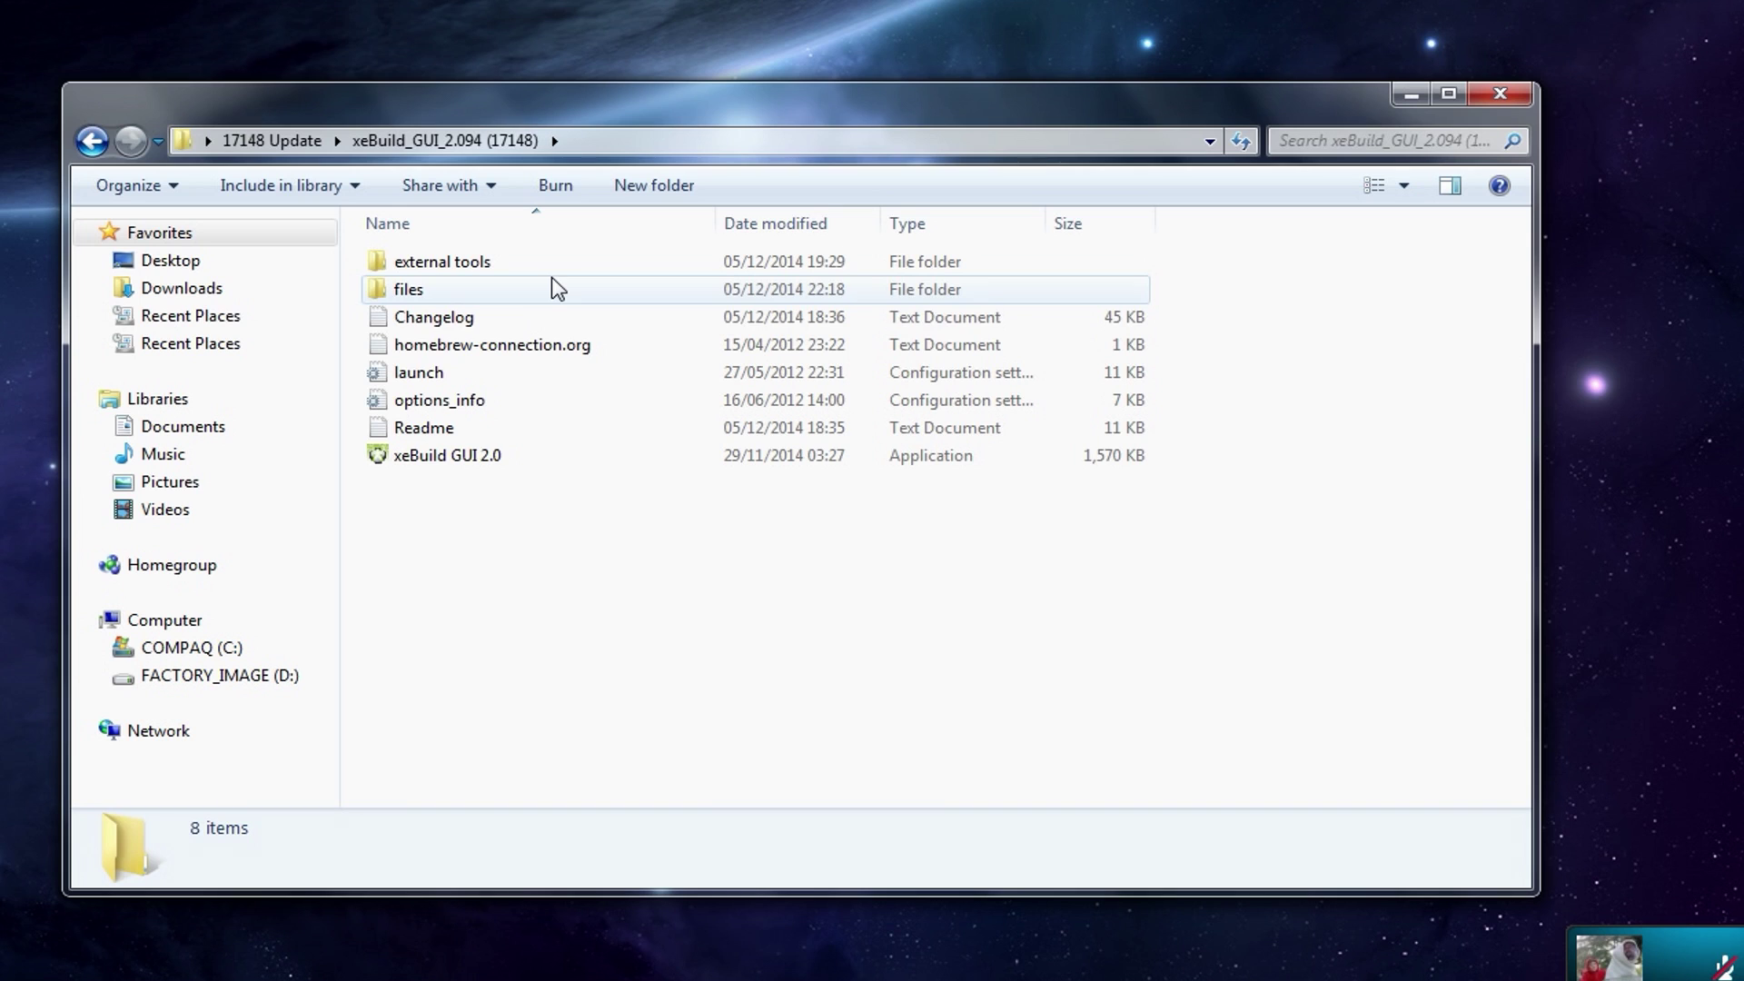
double_click(513, 460)
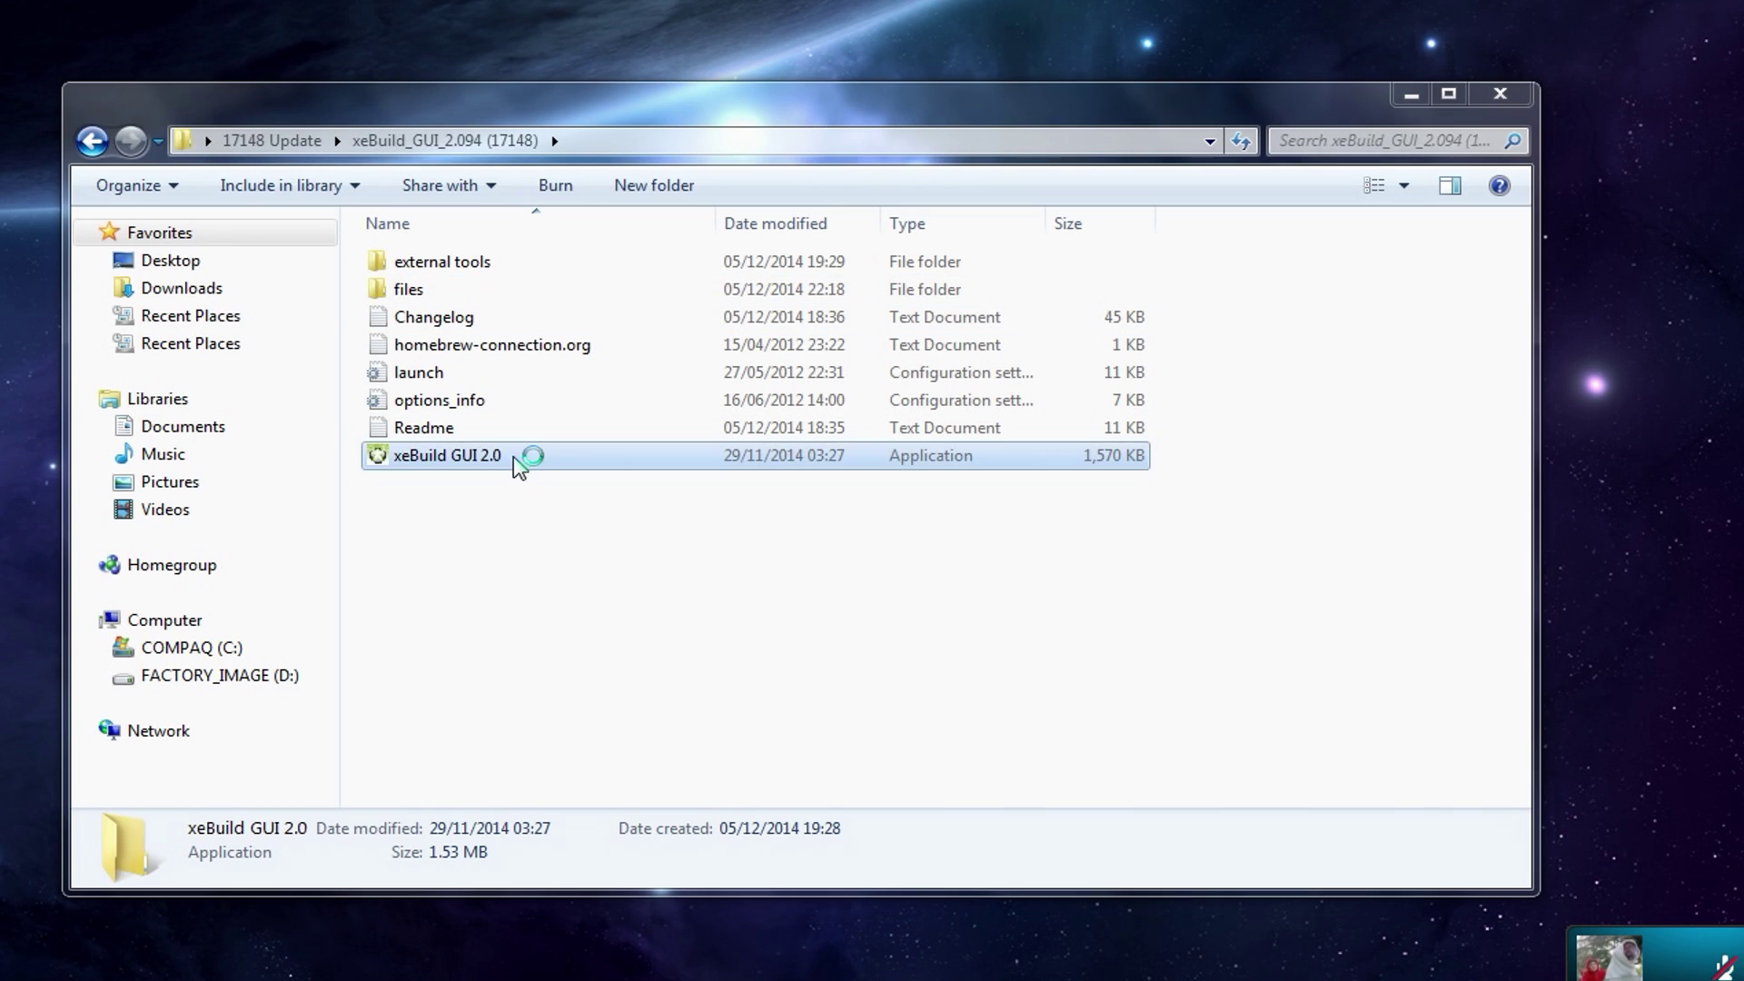
click(901, 486)
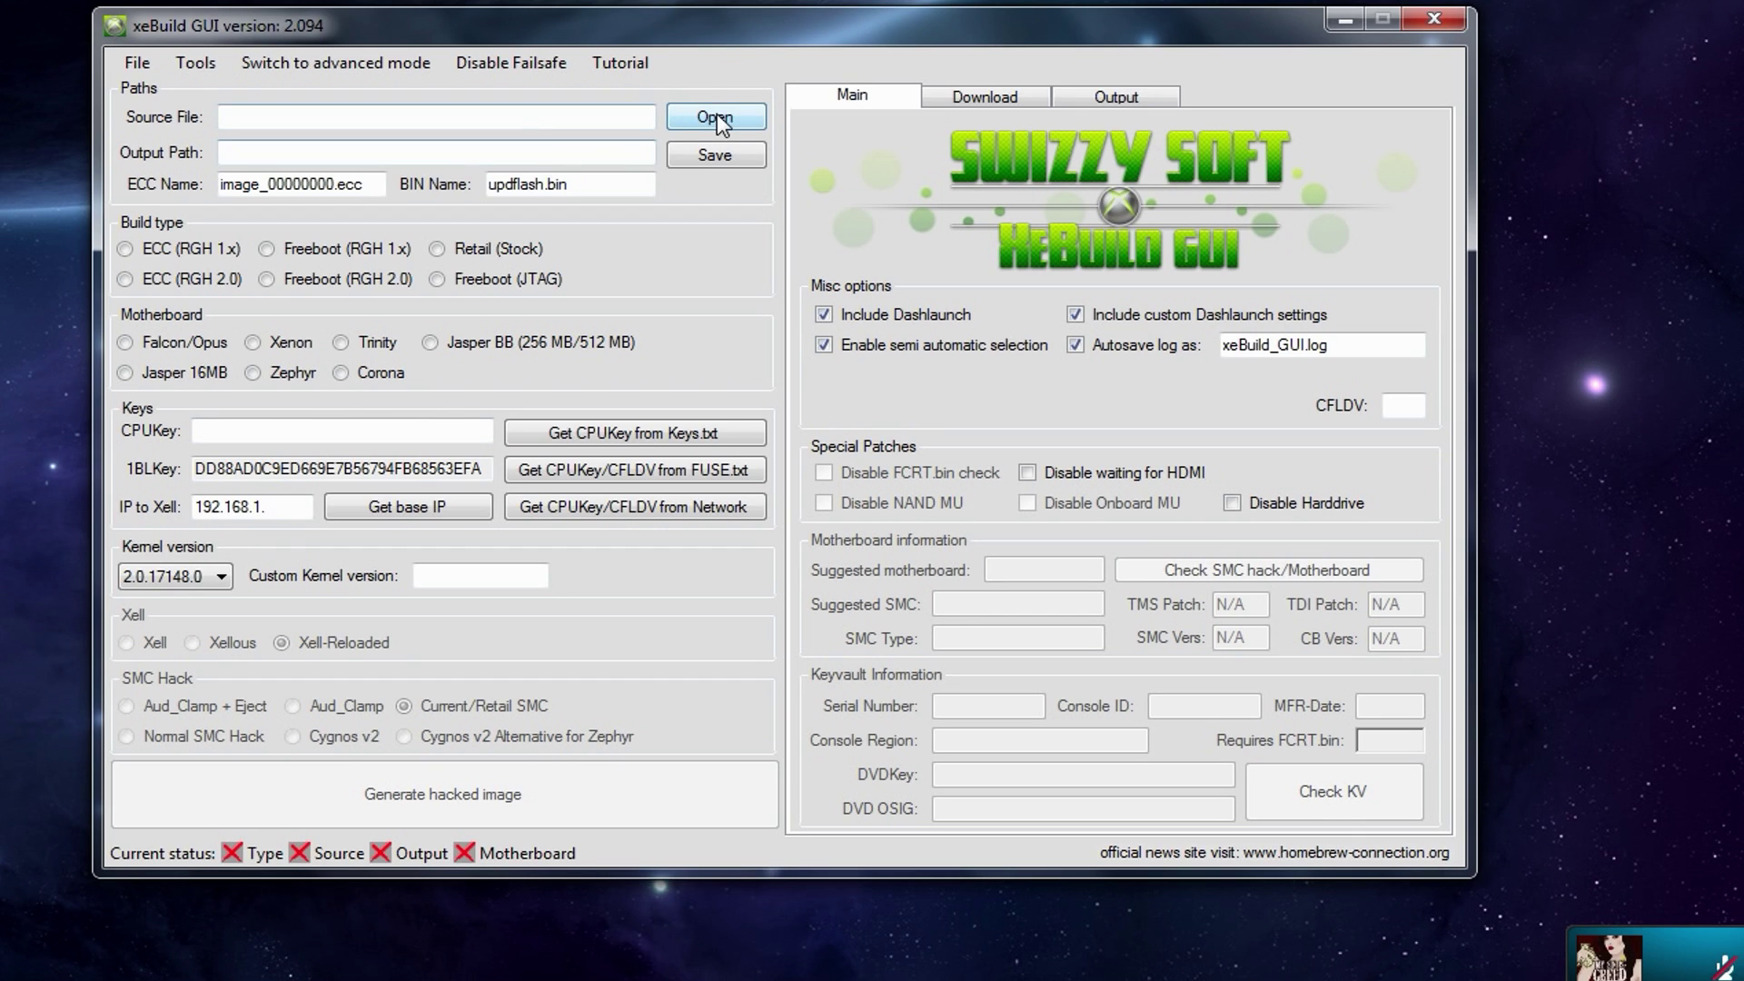
- Load Desktop\flashdmp.bin as the xeBuild source file
click(716, 119)
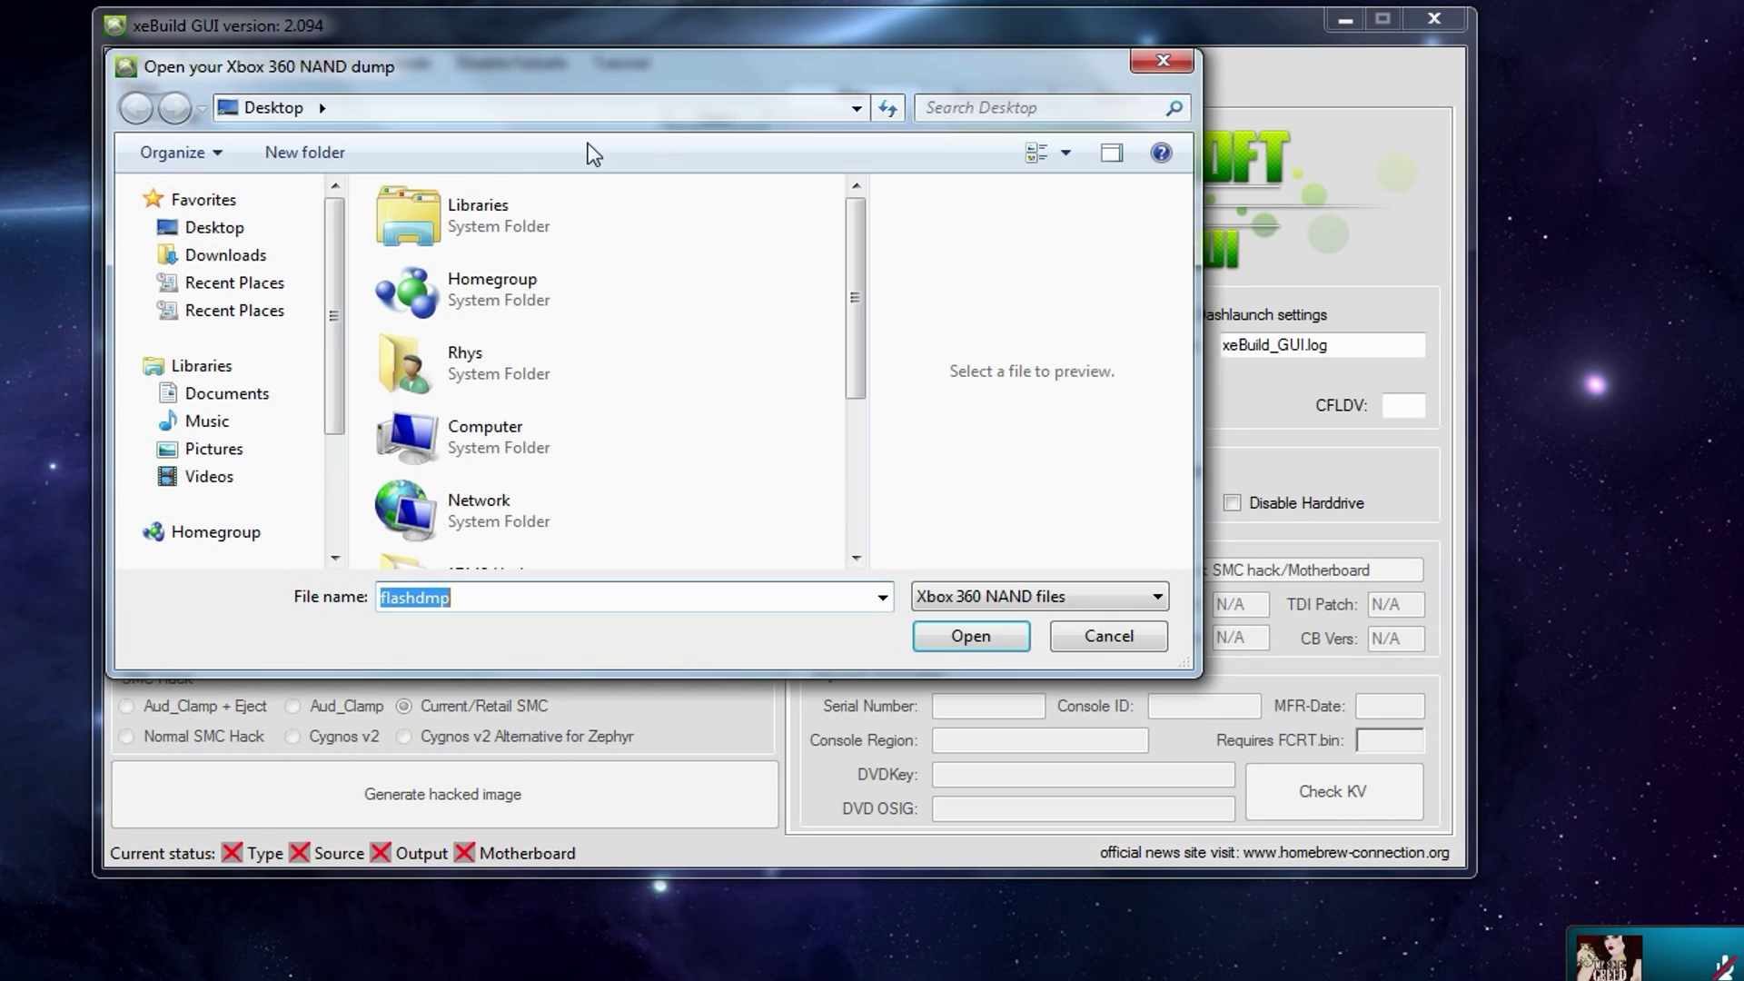
click(238, 232)
drag(852, 248, 848, 454)
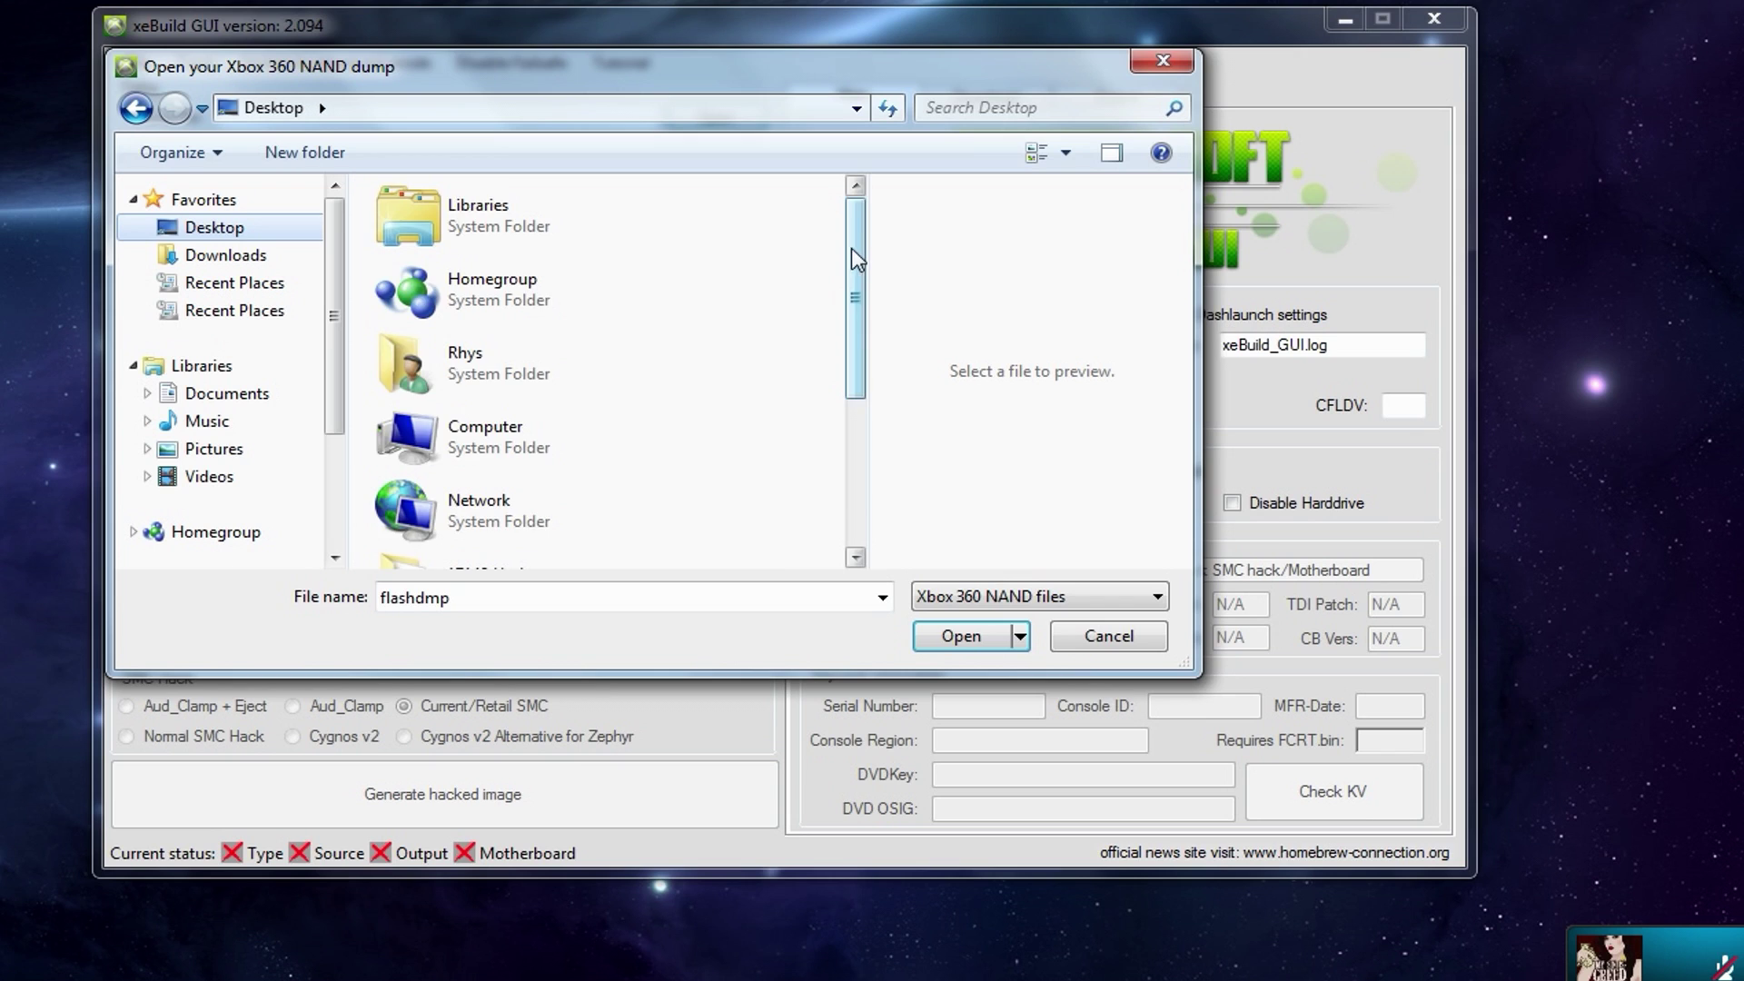
click(577, 552)
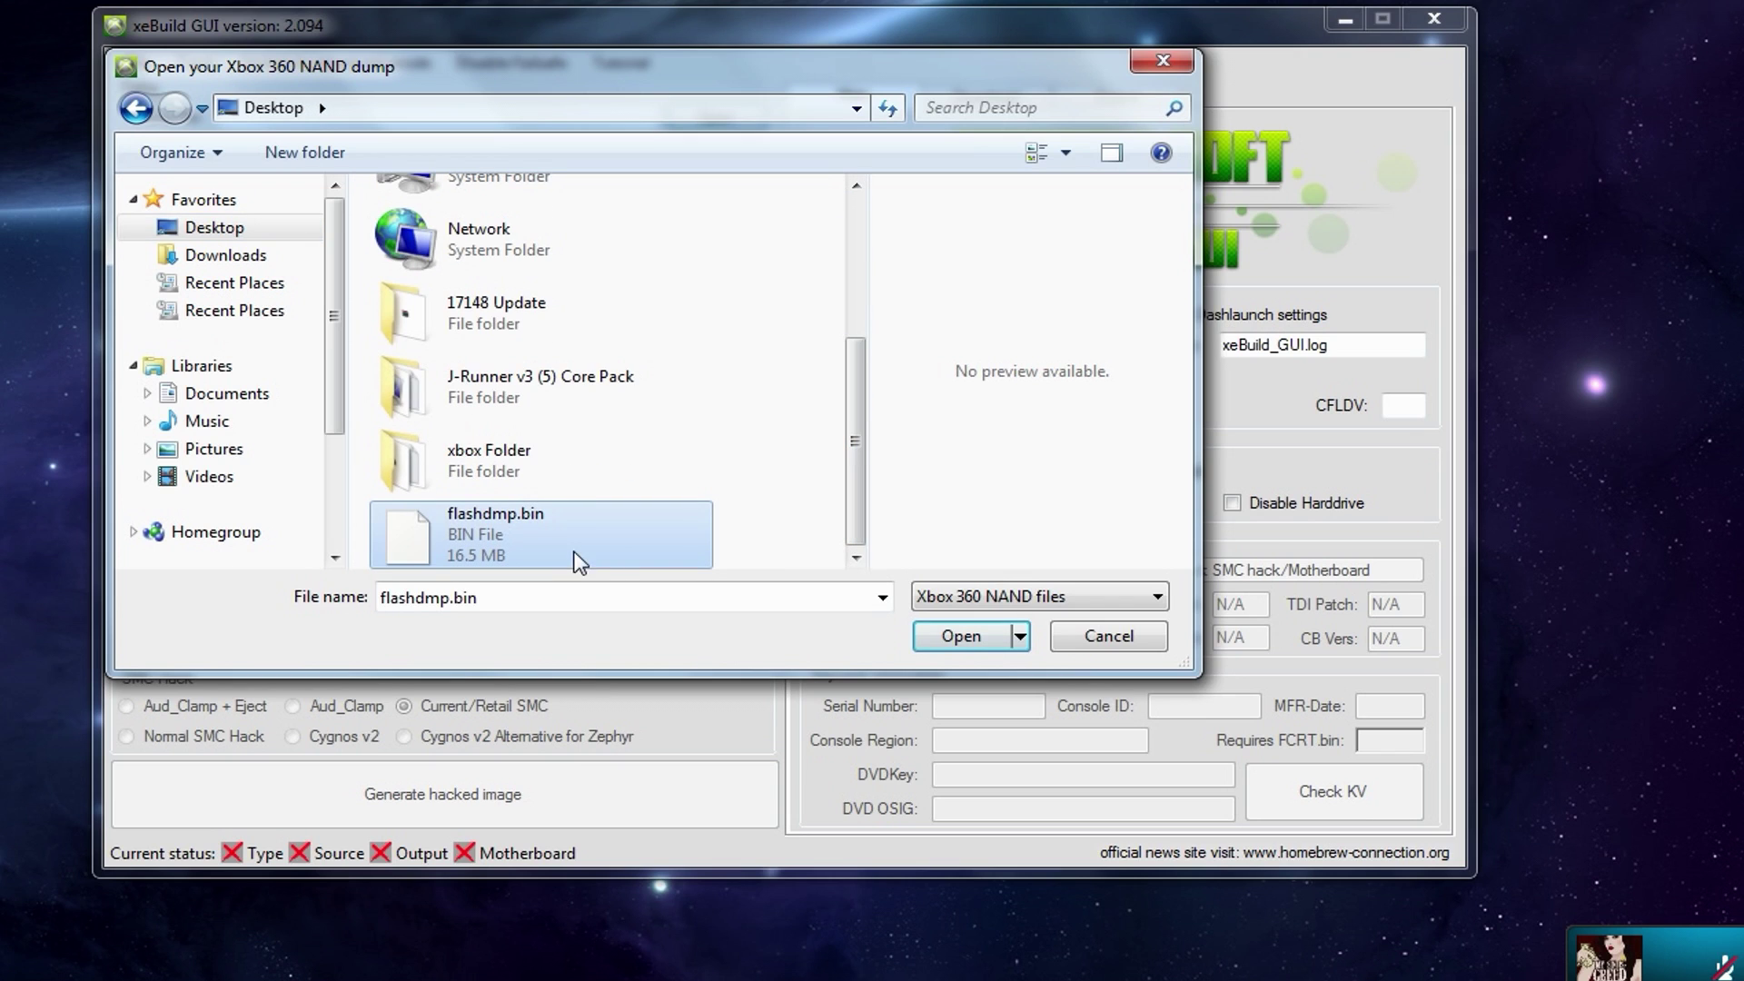
click(960, 638)
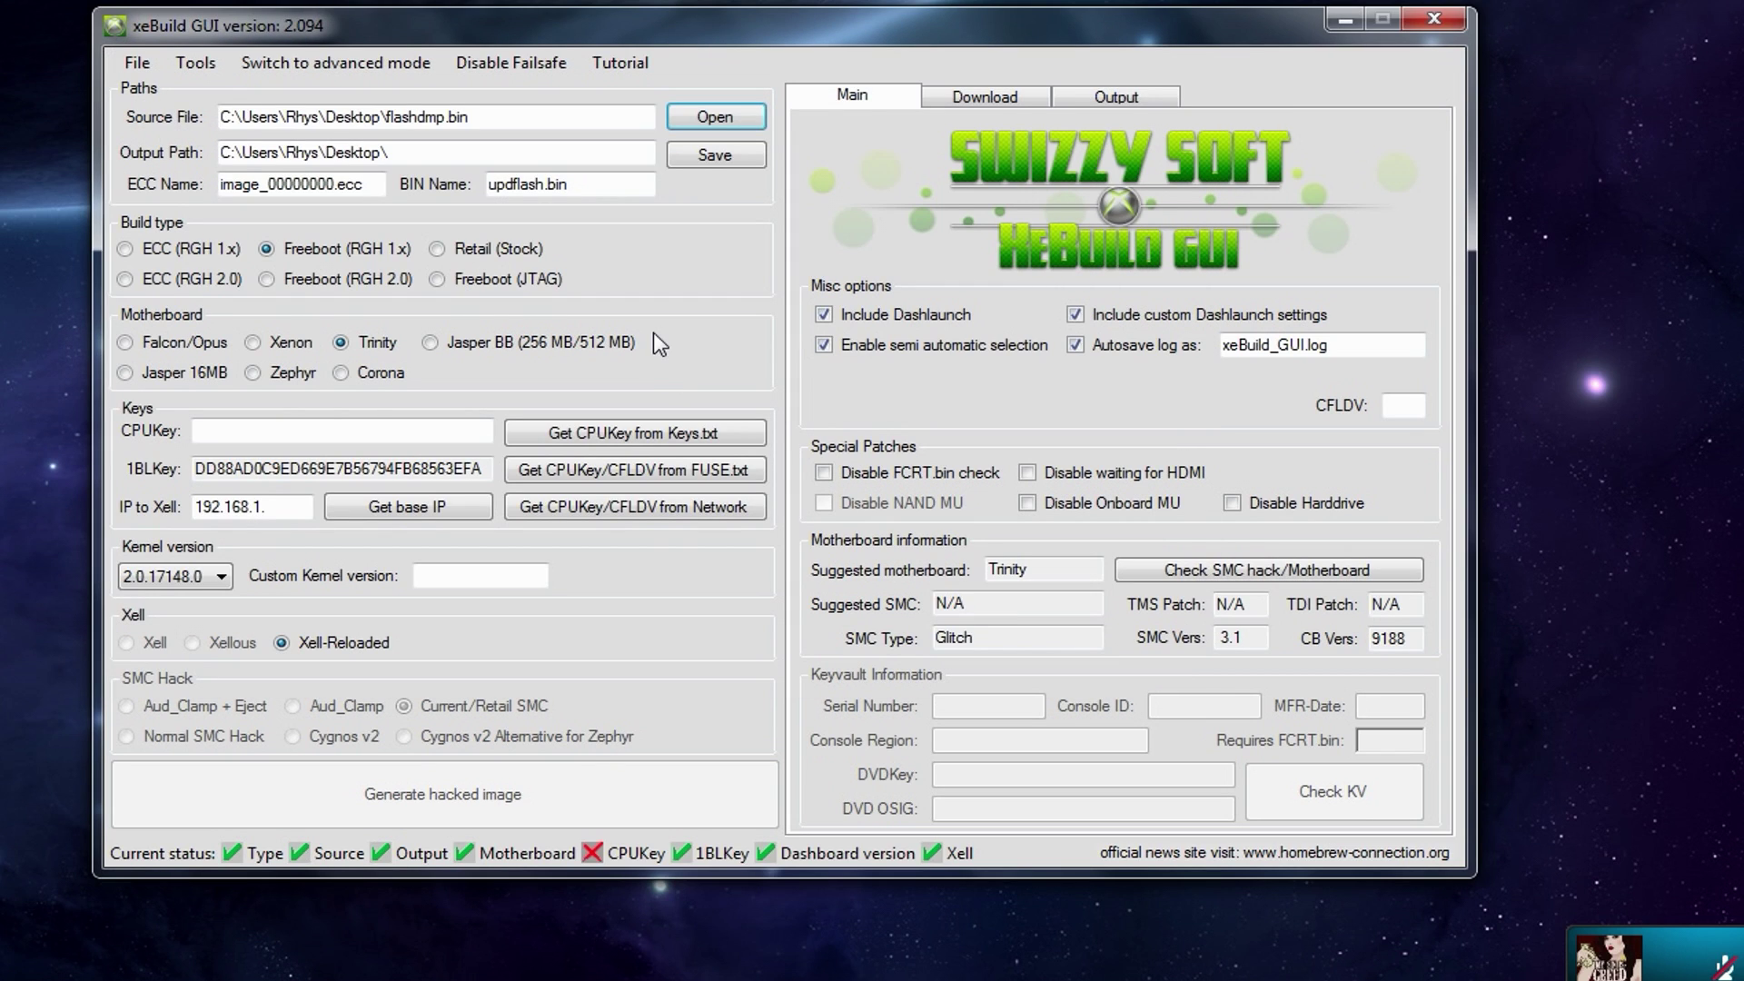
click(358, 433)
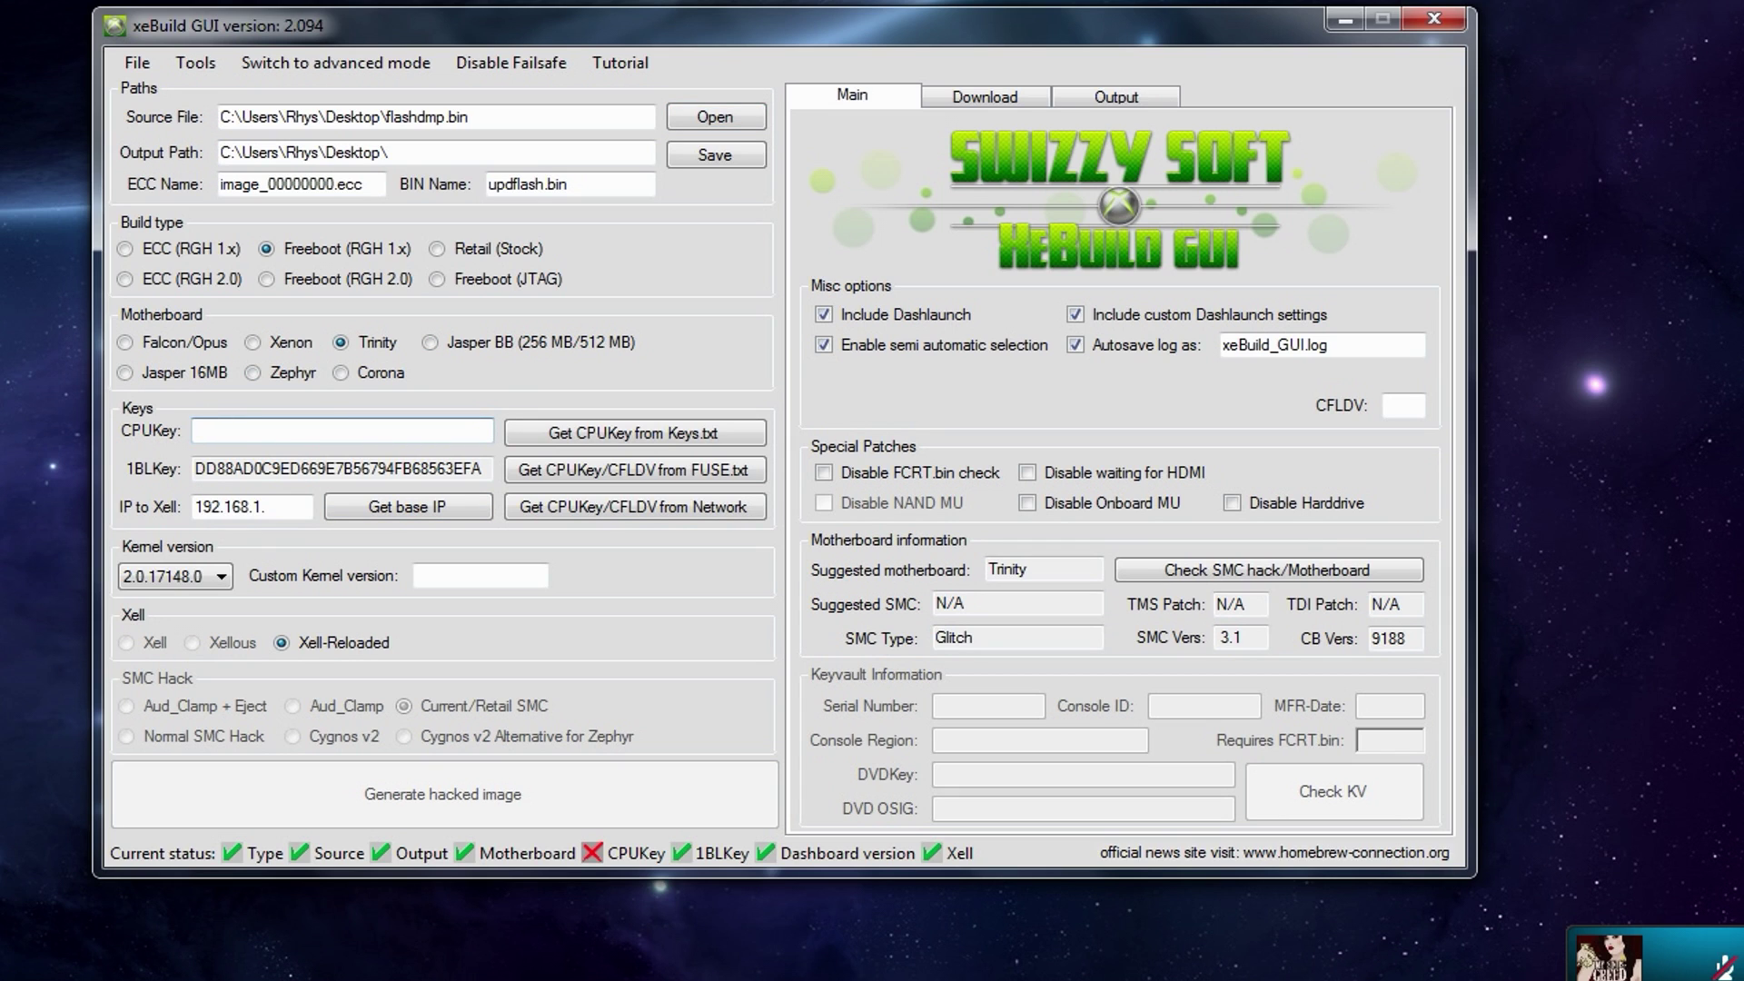
key(alt+Tab)
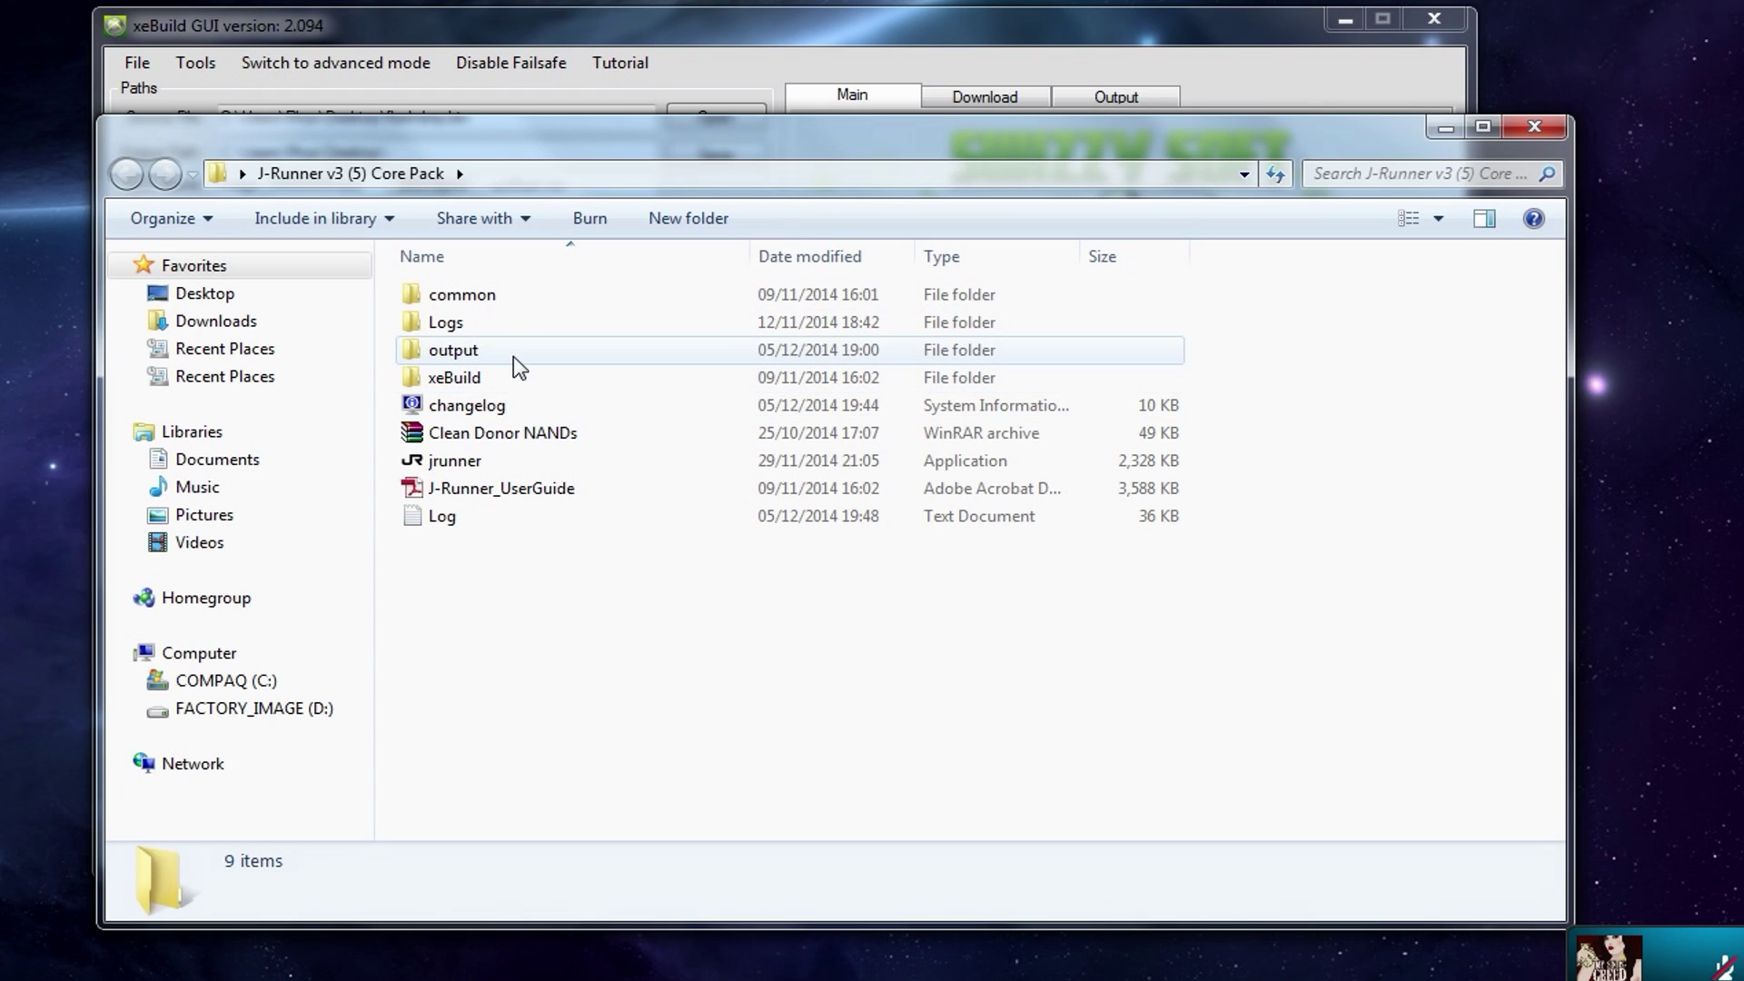
mouse_move(454, 350)
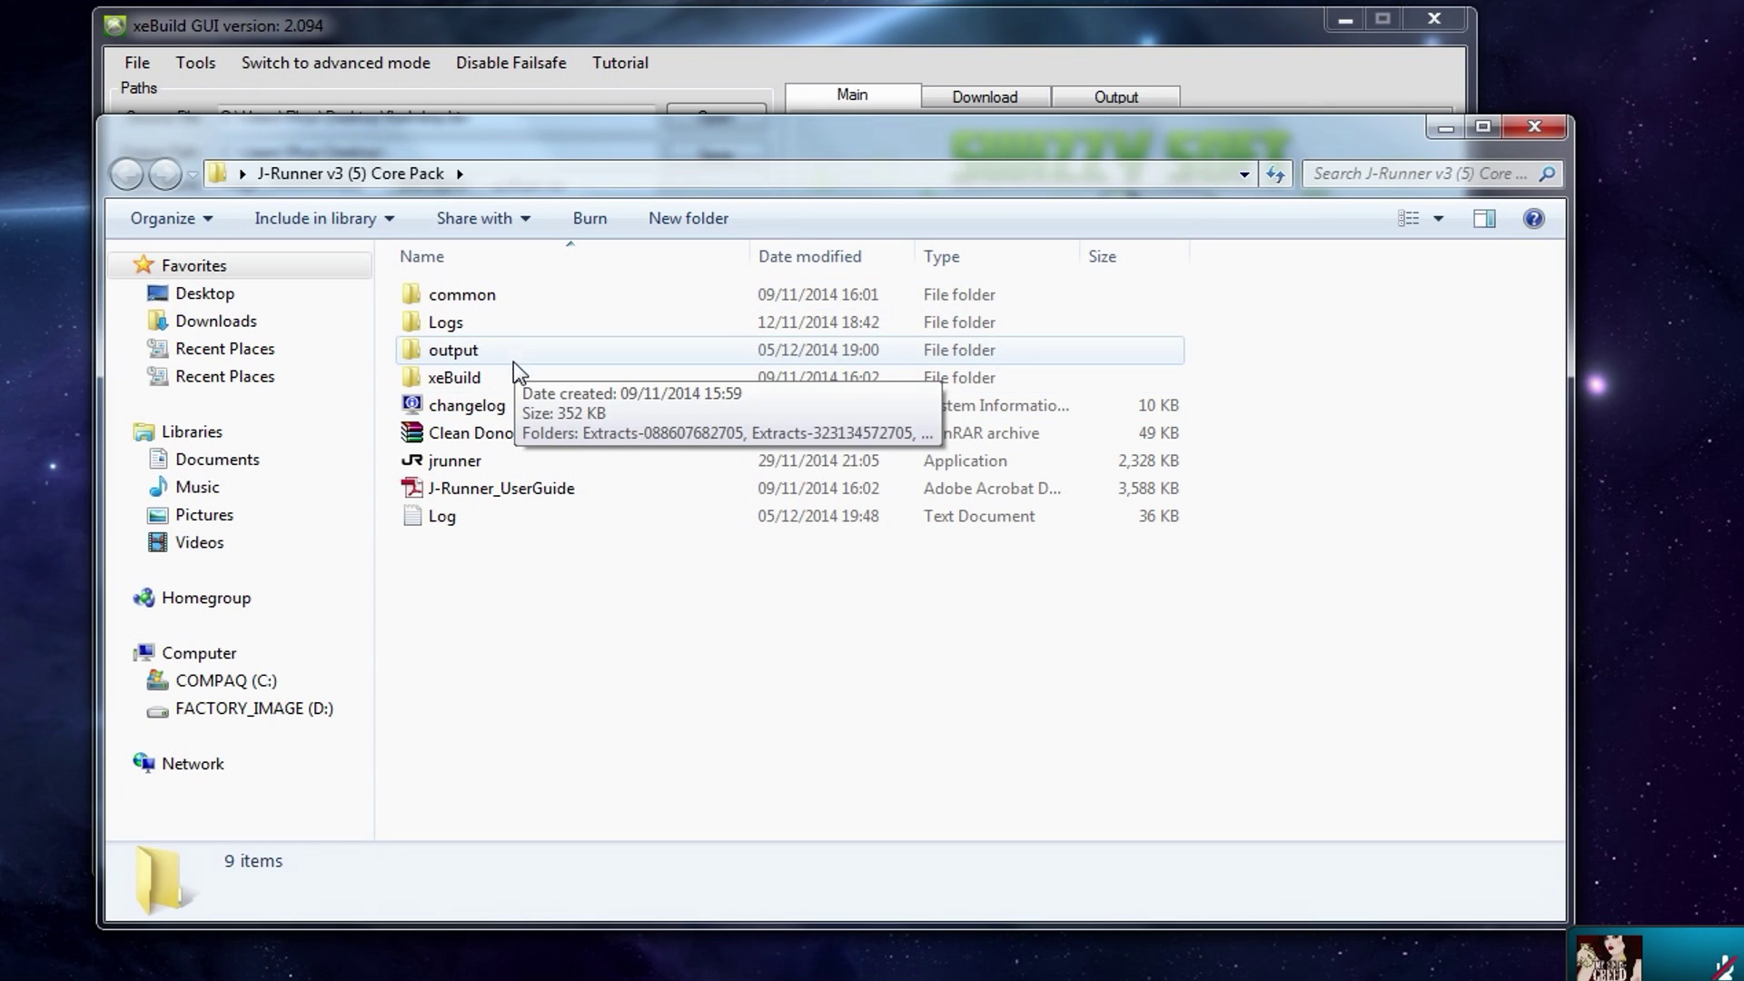
click(1534, 127)
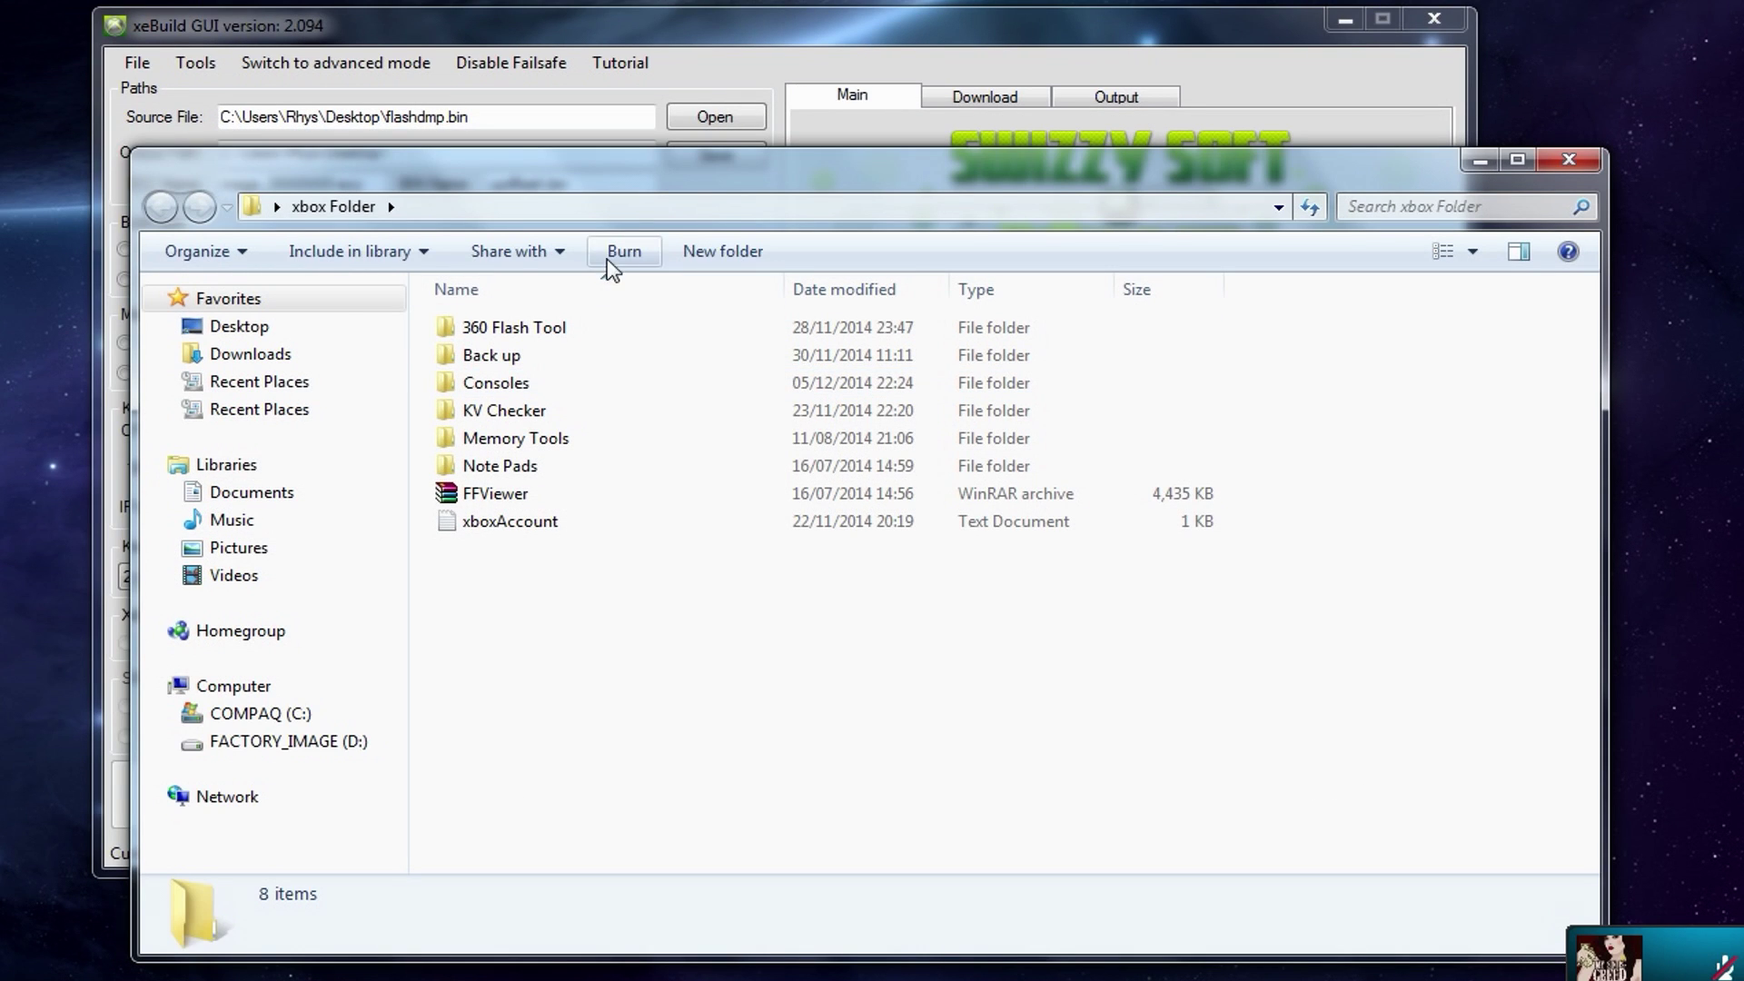
double_click(554, 383)
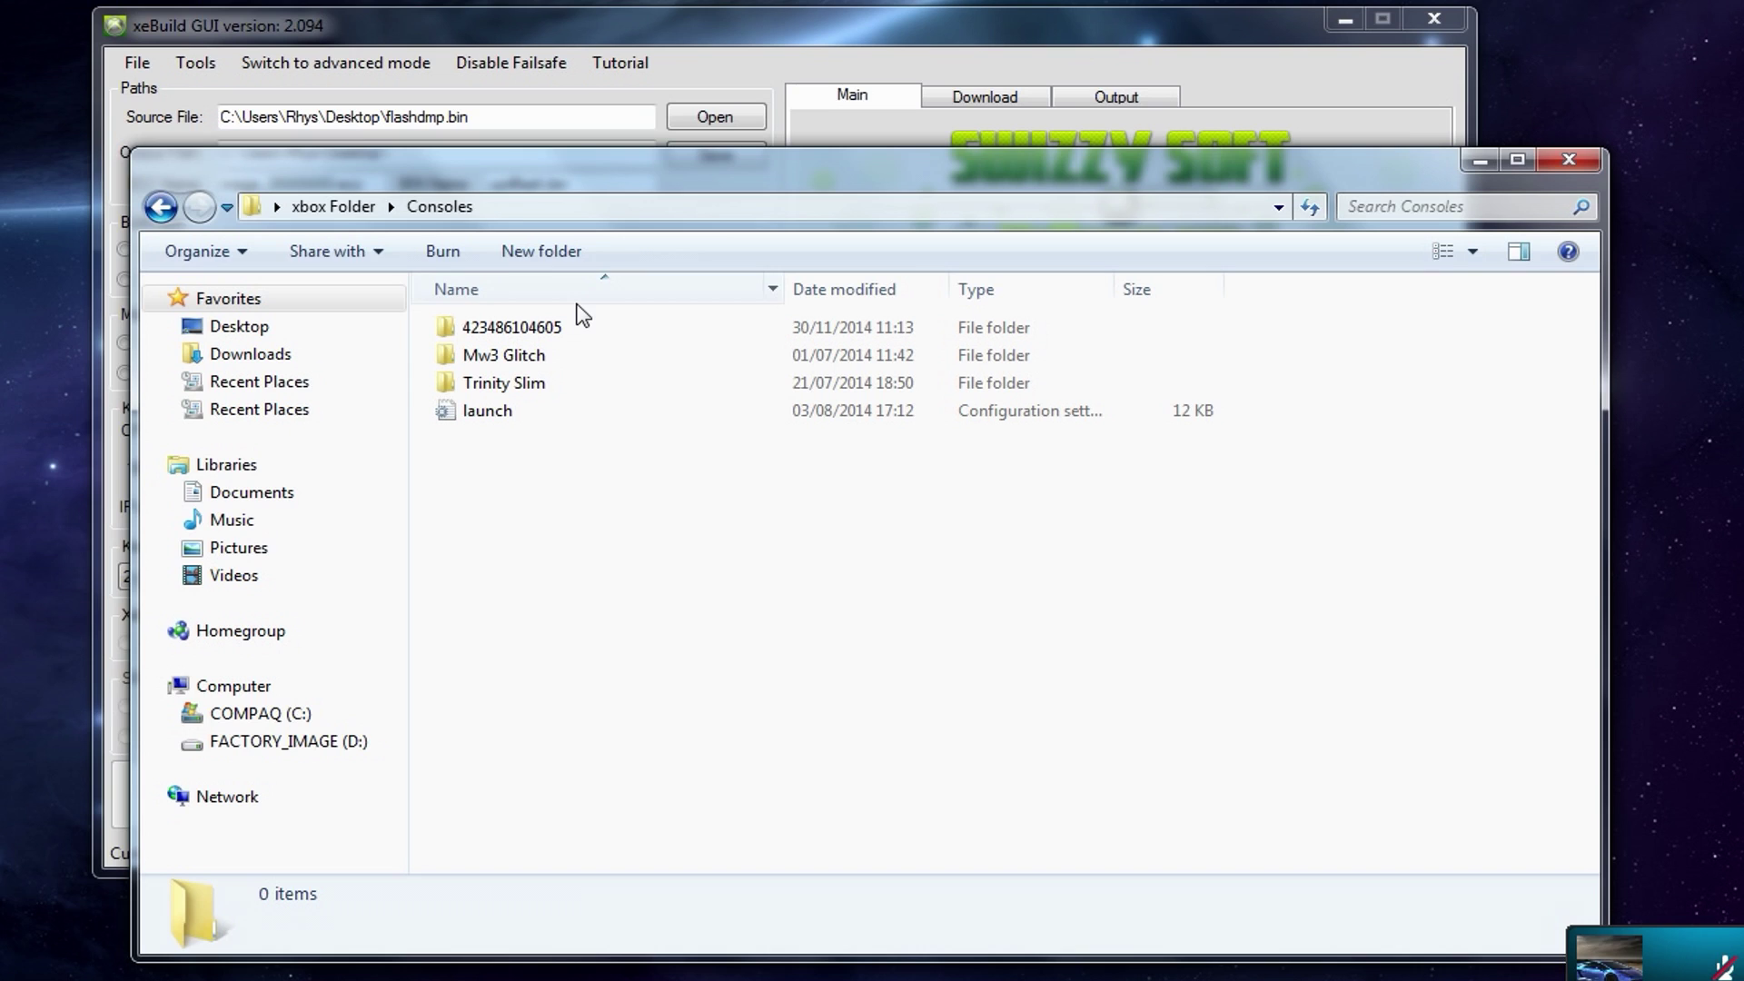
double_click(577, 335)
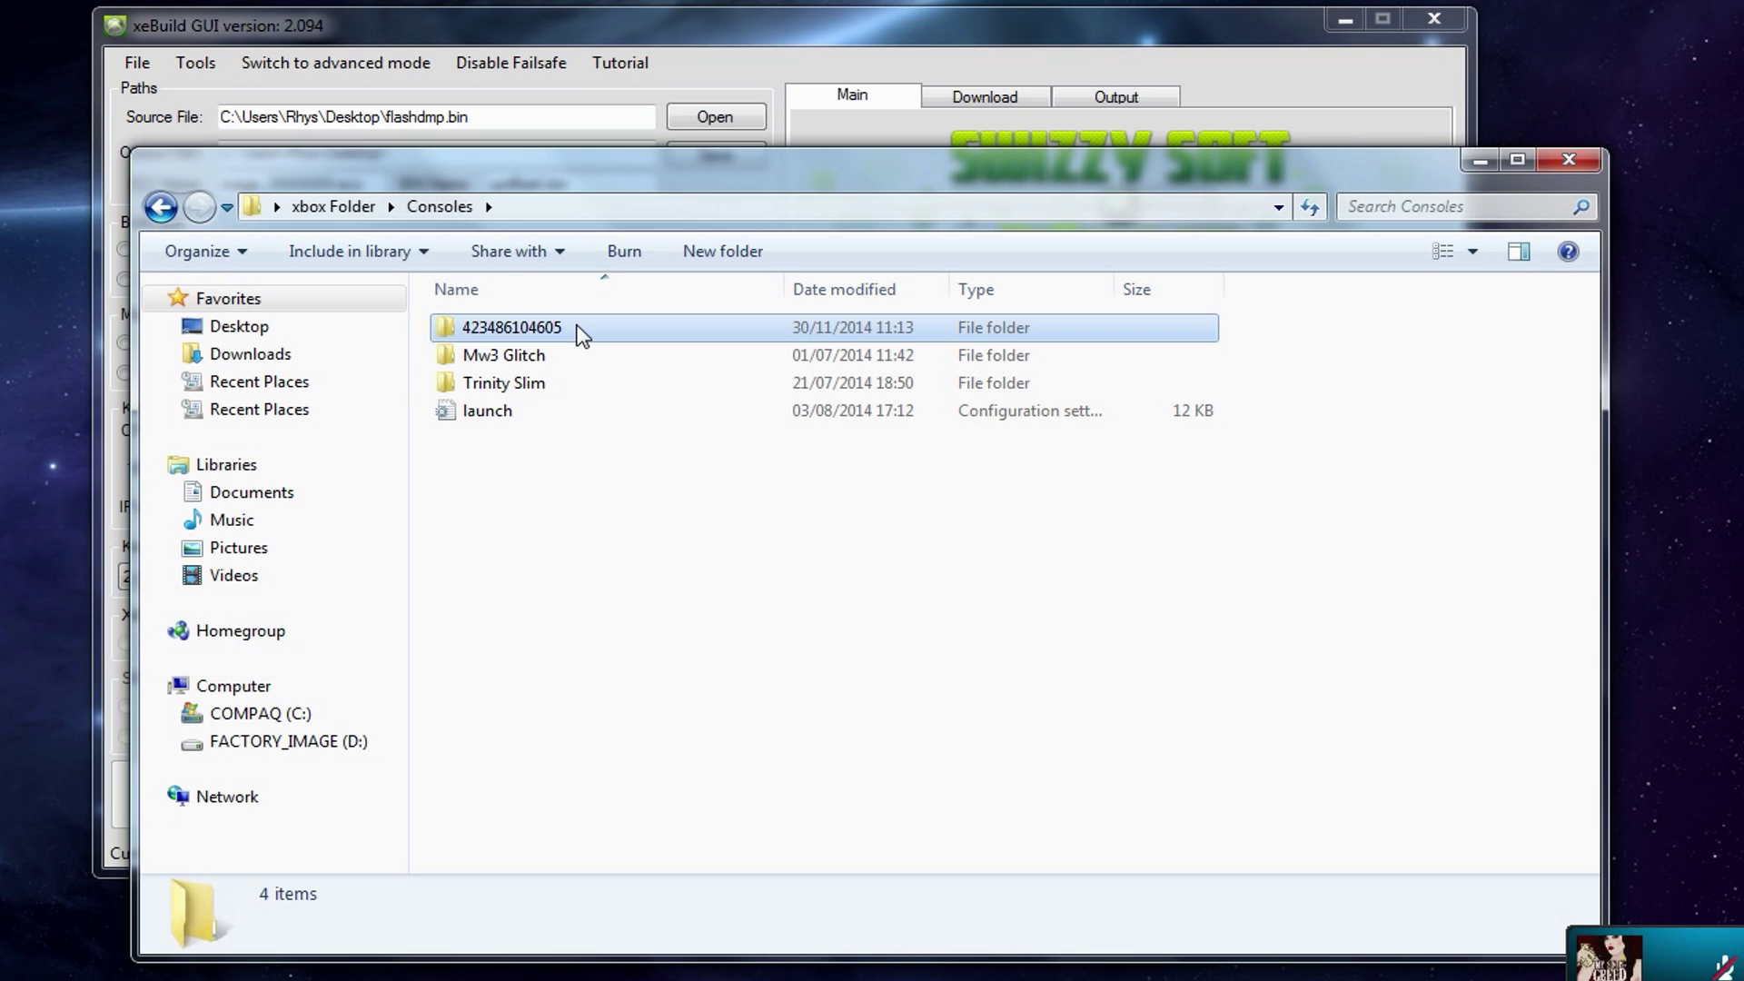
- Select the CPU key in the Fuses file, then close Notepad and Explorer
drag(666, 167, 738, 148)
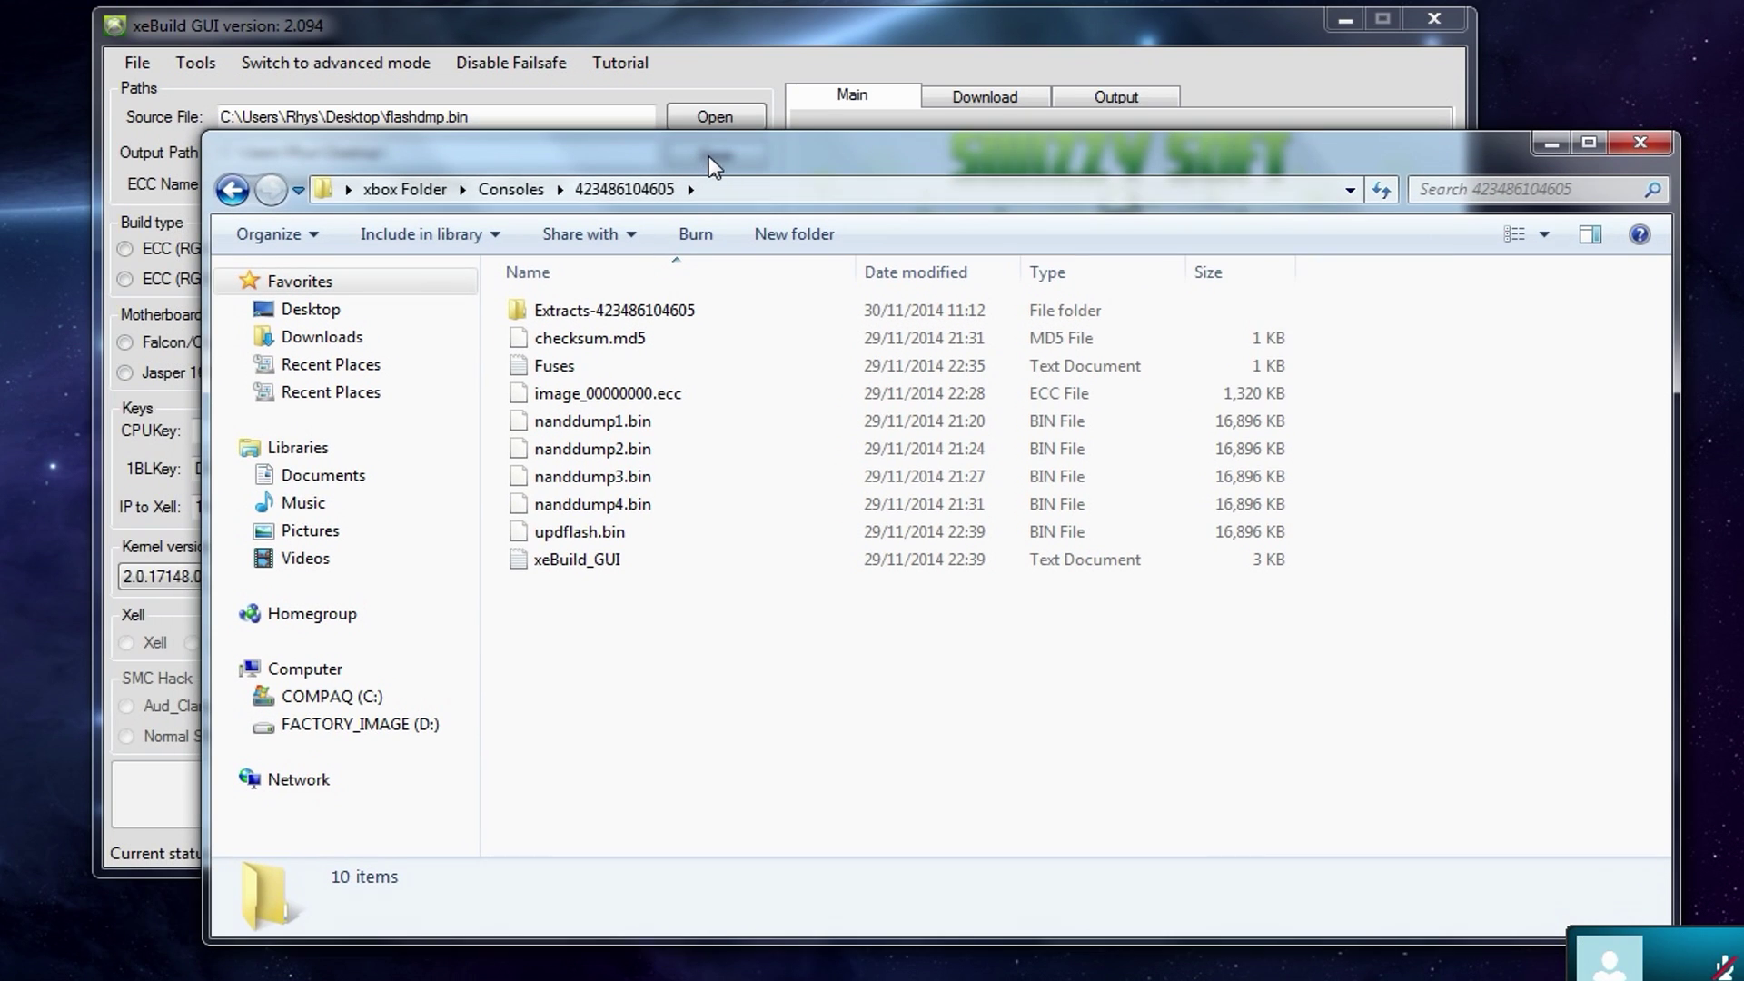
double_click(603, 368)
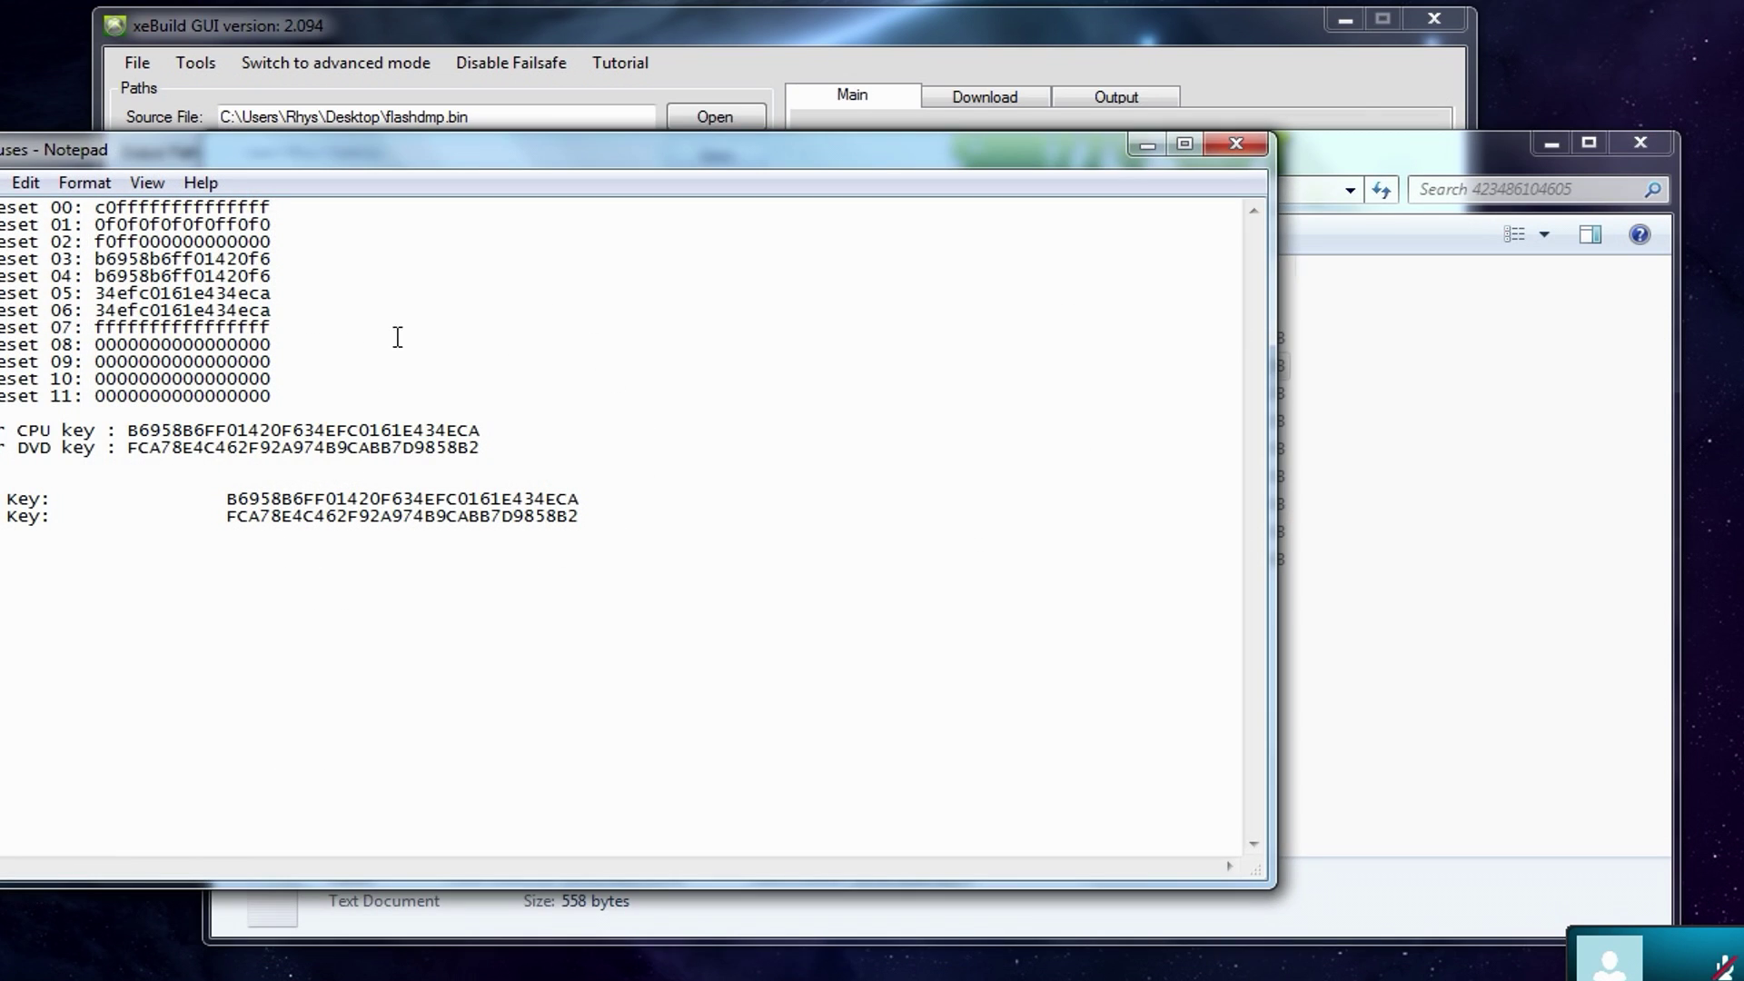
drag(589, 493, 224, 498)
key(ctrl+c)
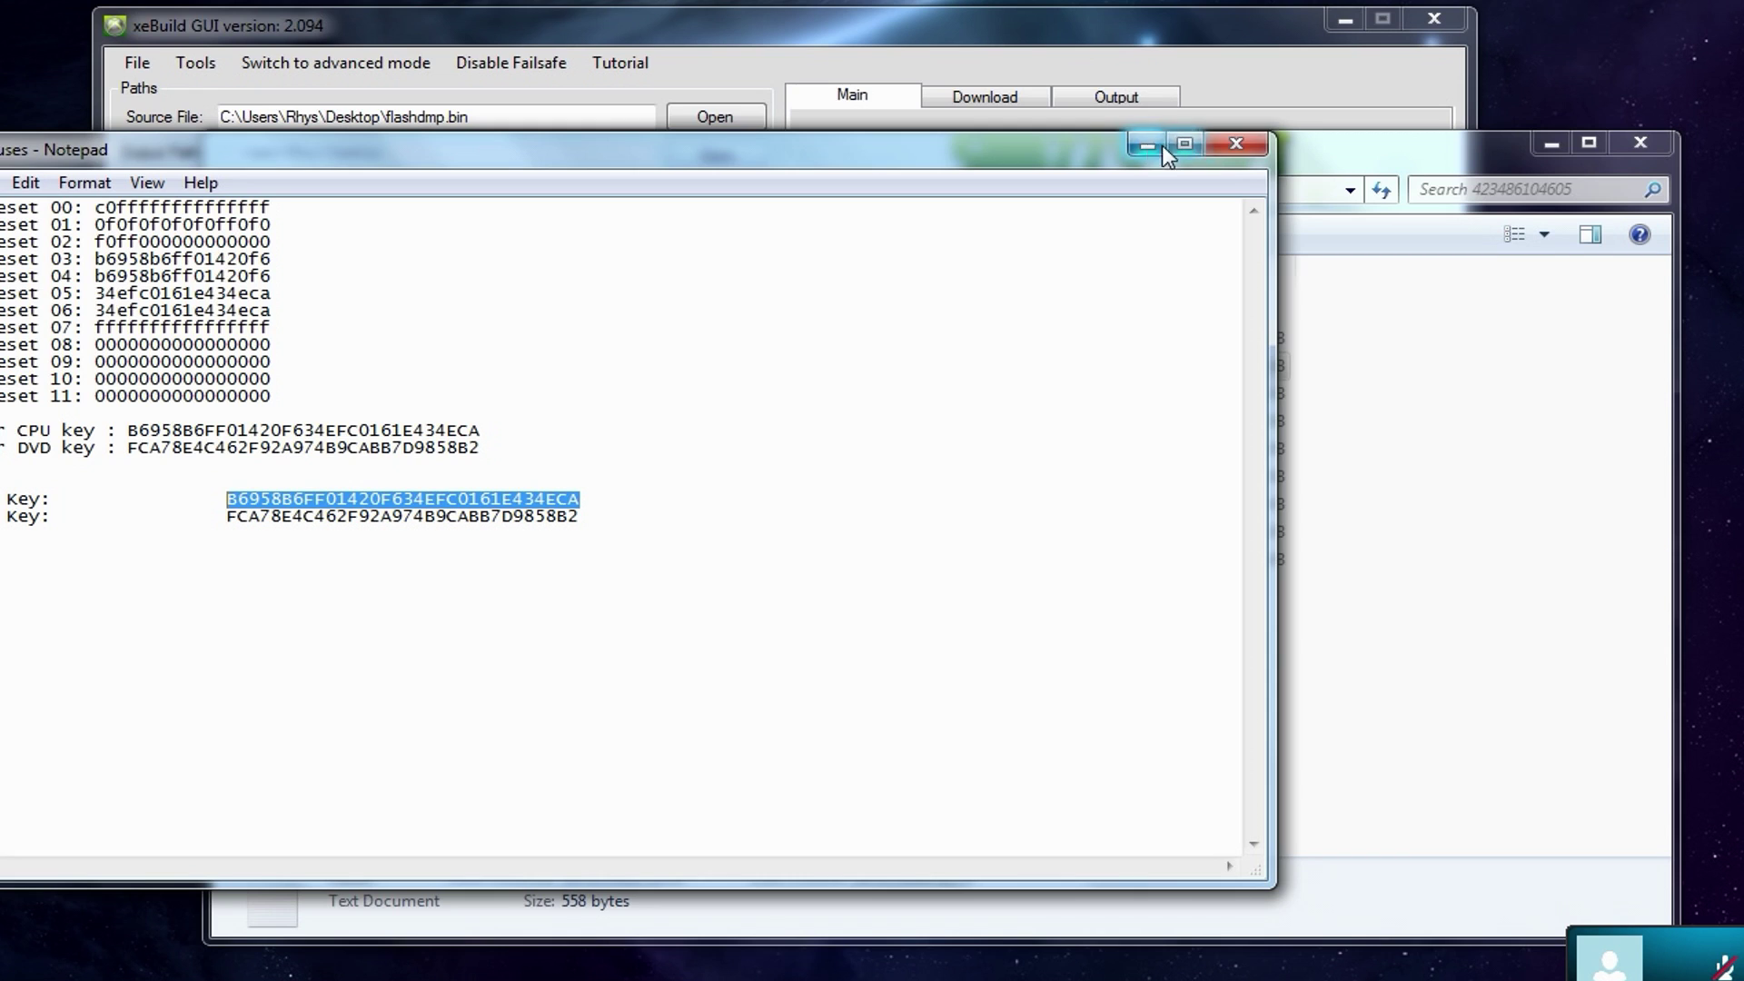
click(1237, 146)
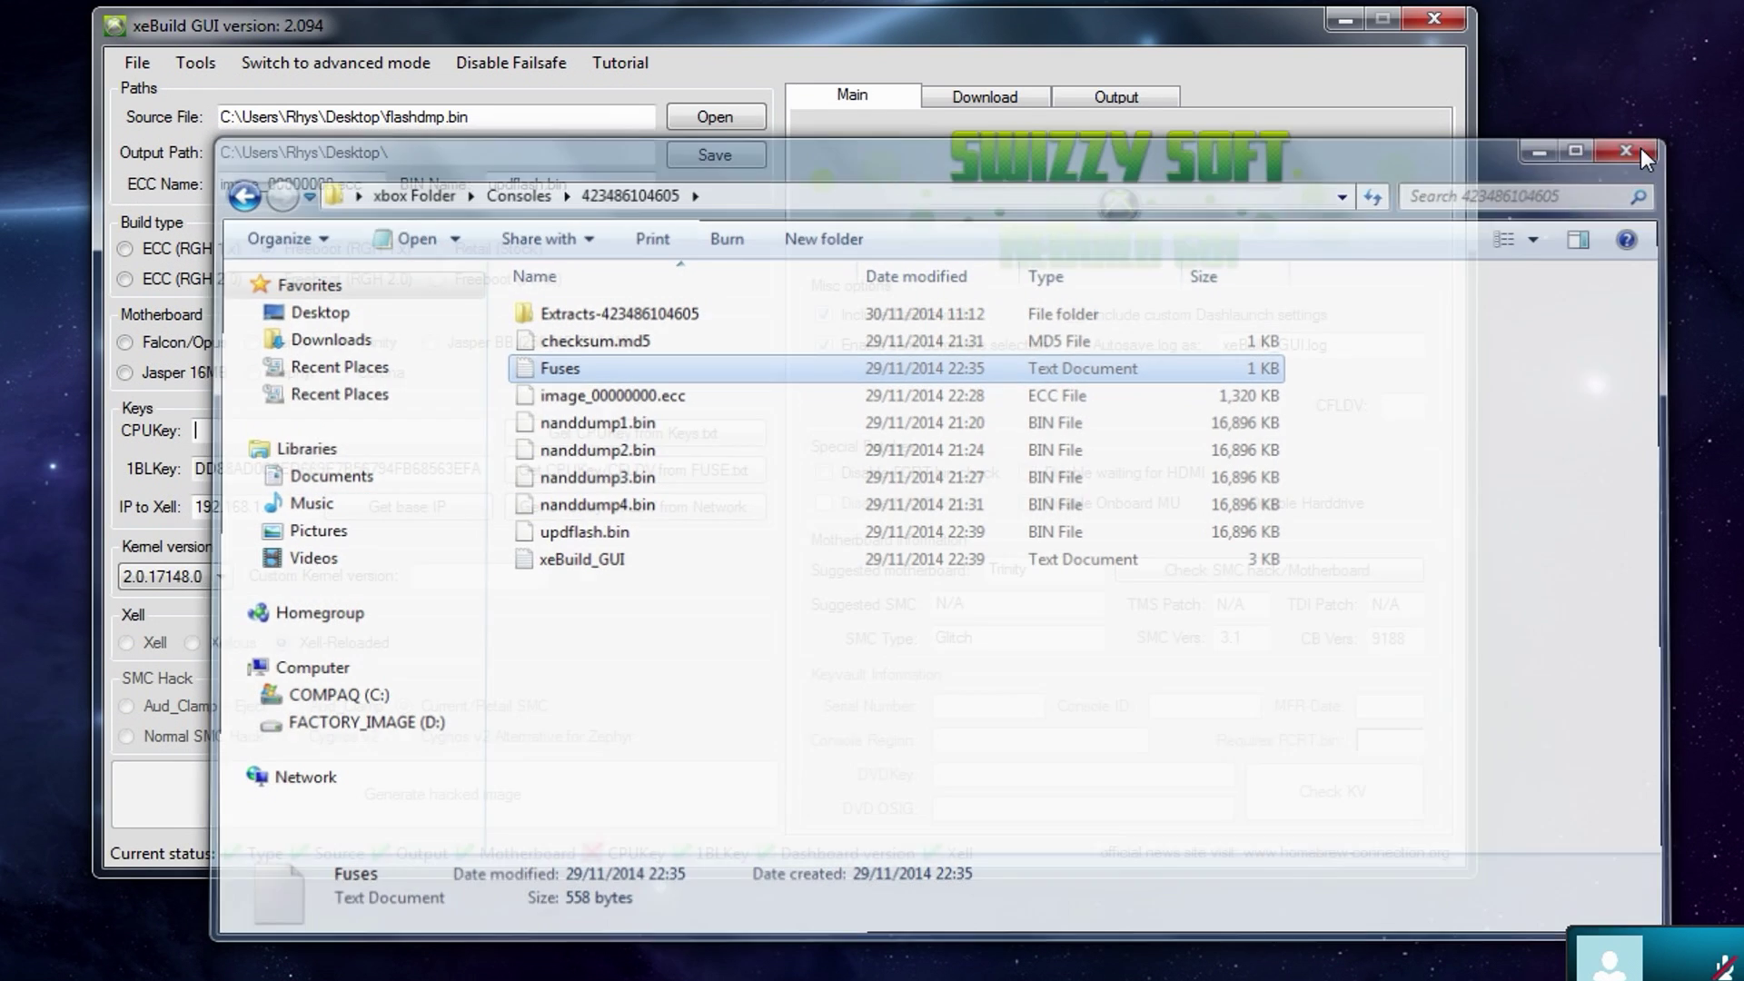
click(1642, 143)
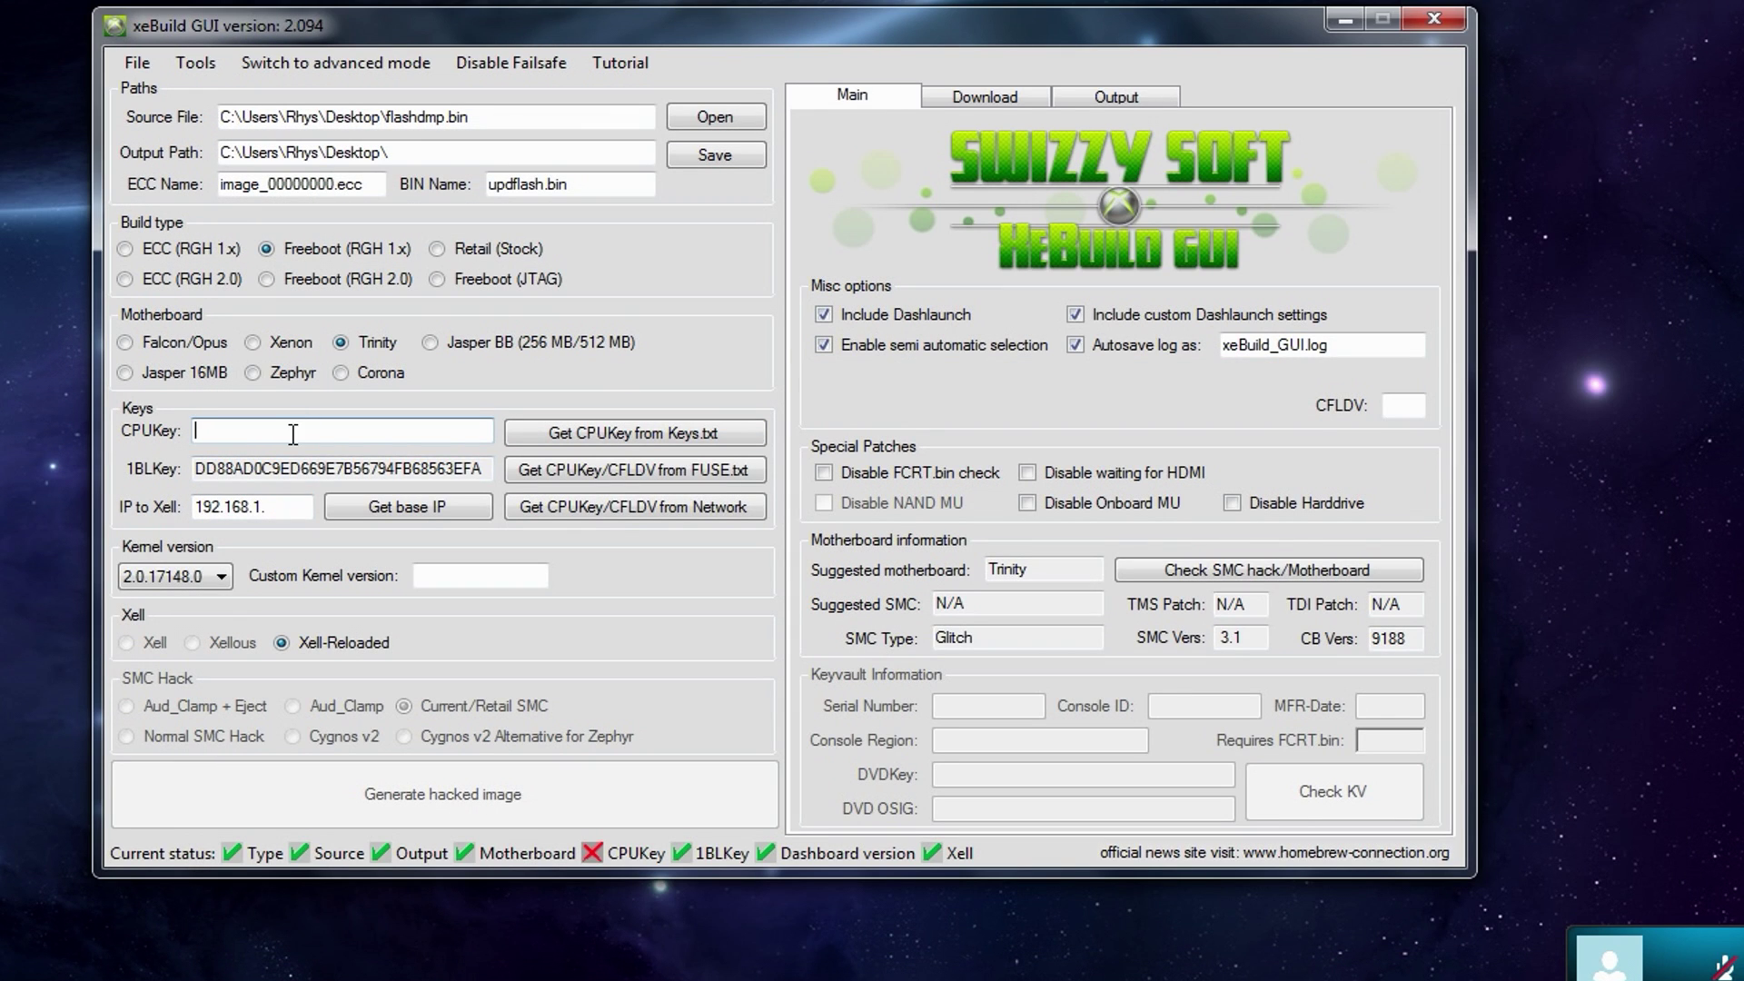
- Generate updflash.bin with the pasted CPU key and kernel 2.0.17148.0, then close xeBuild
key(ctrl+v)
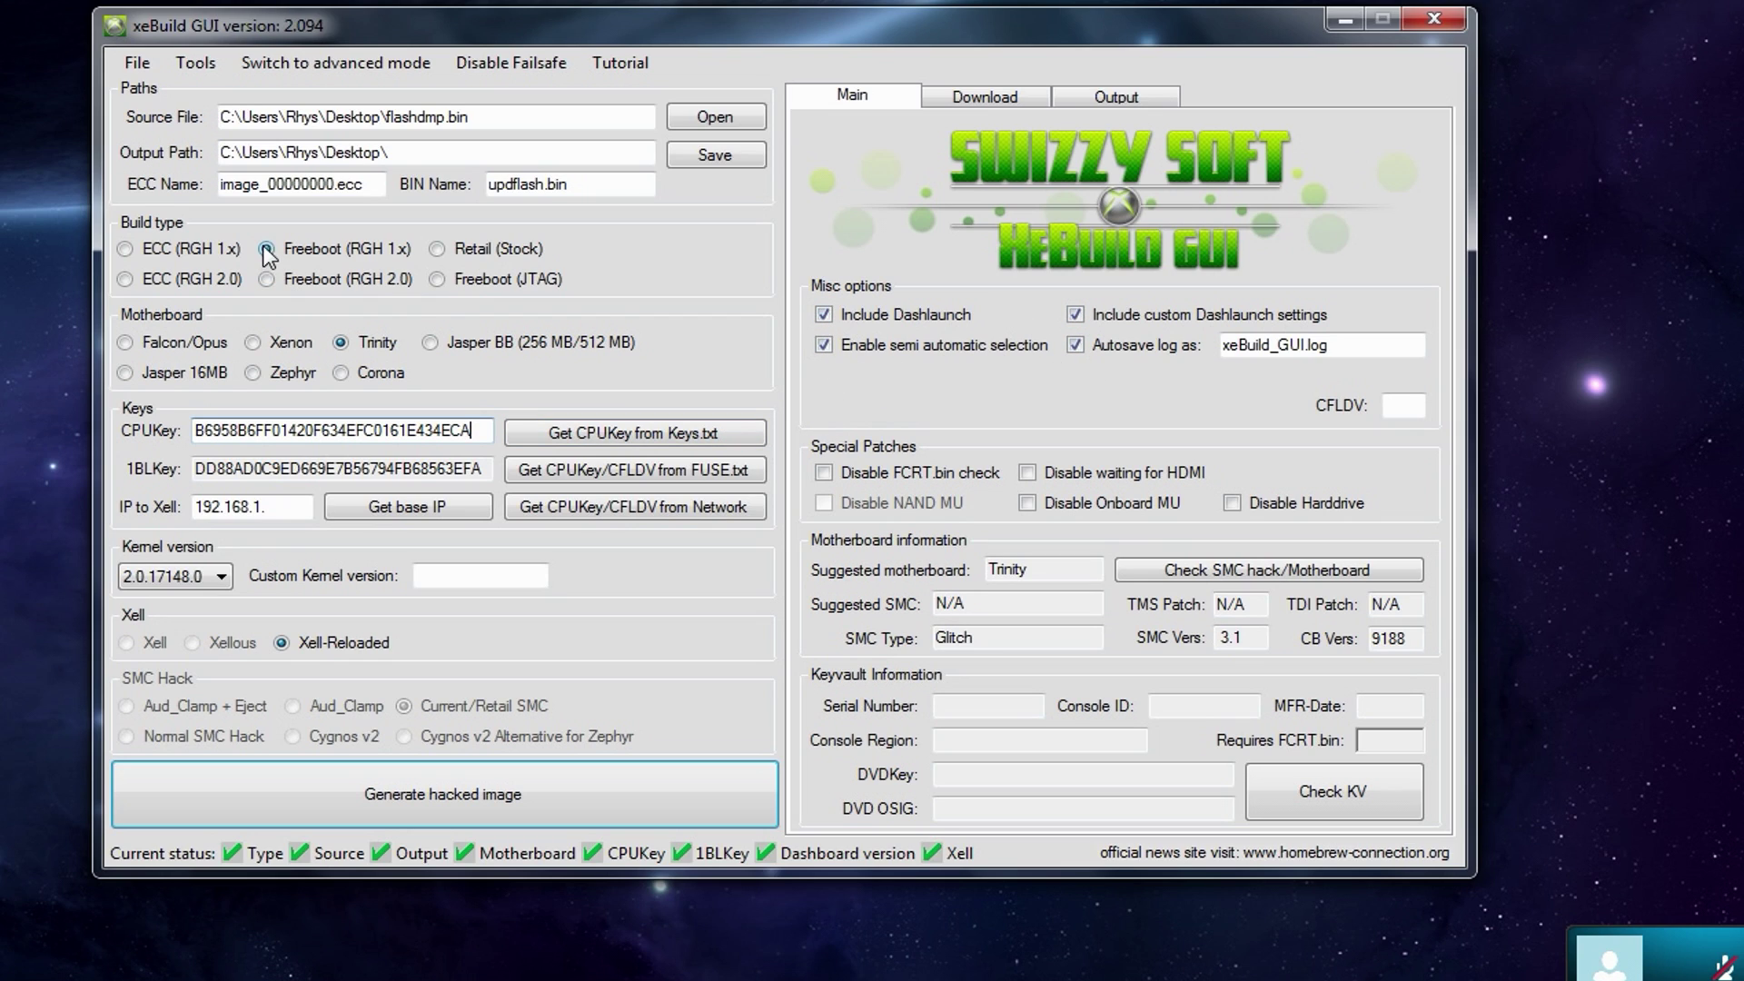
click(190, 579)
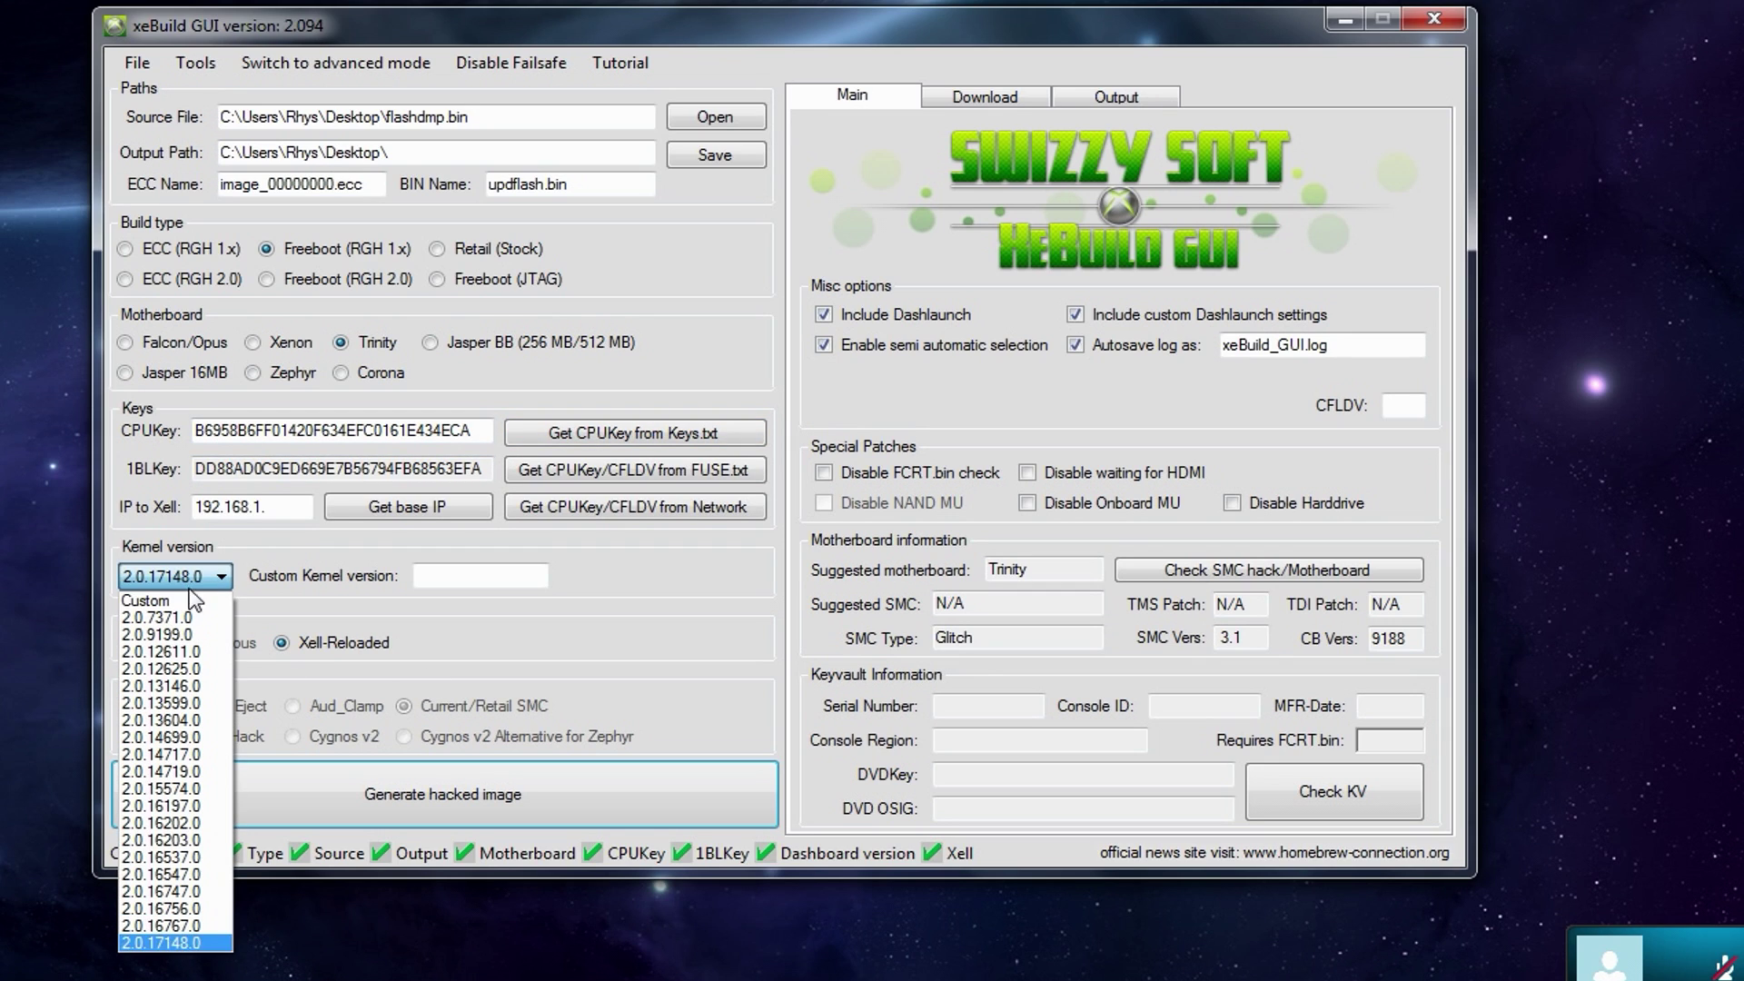
click(186, 942)
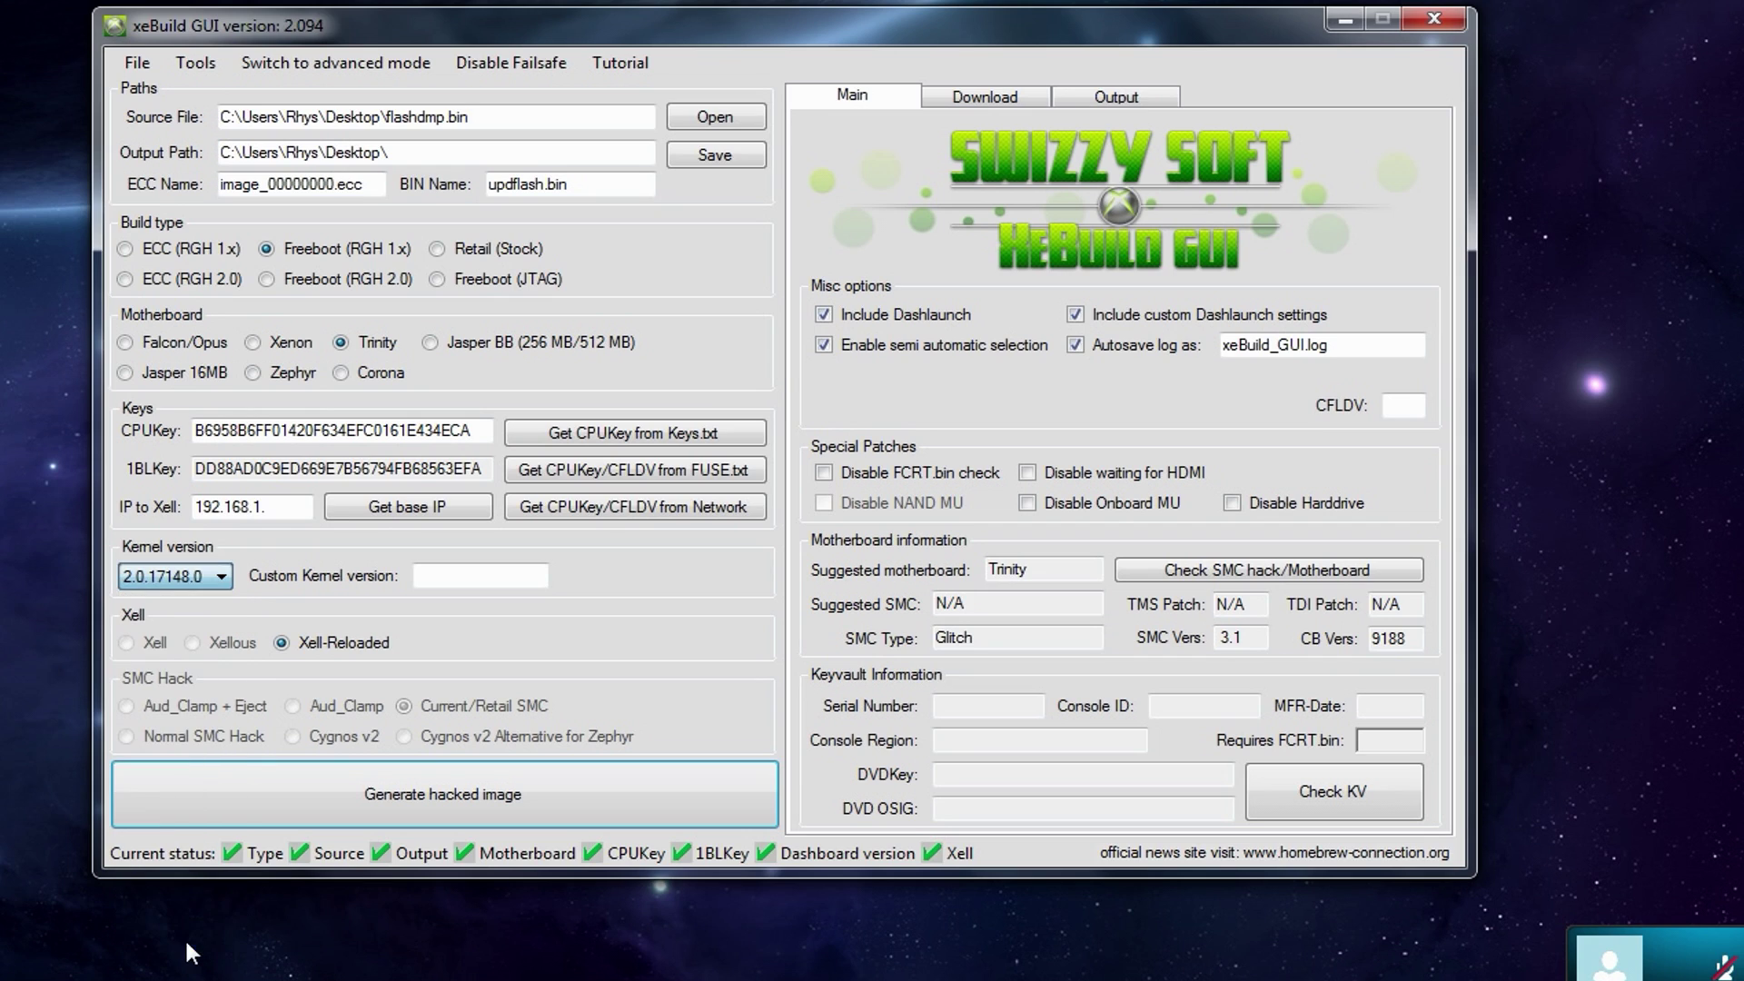
click(508, 798)
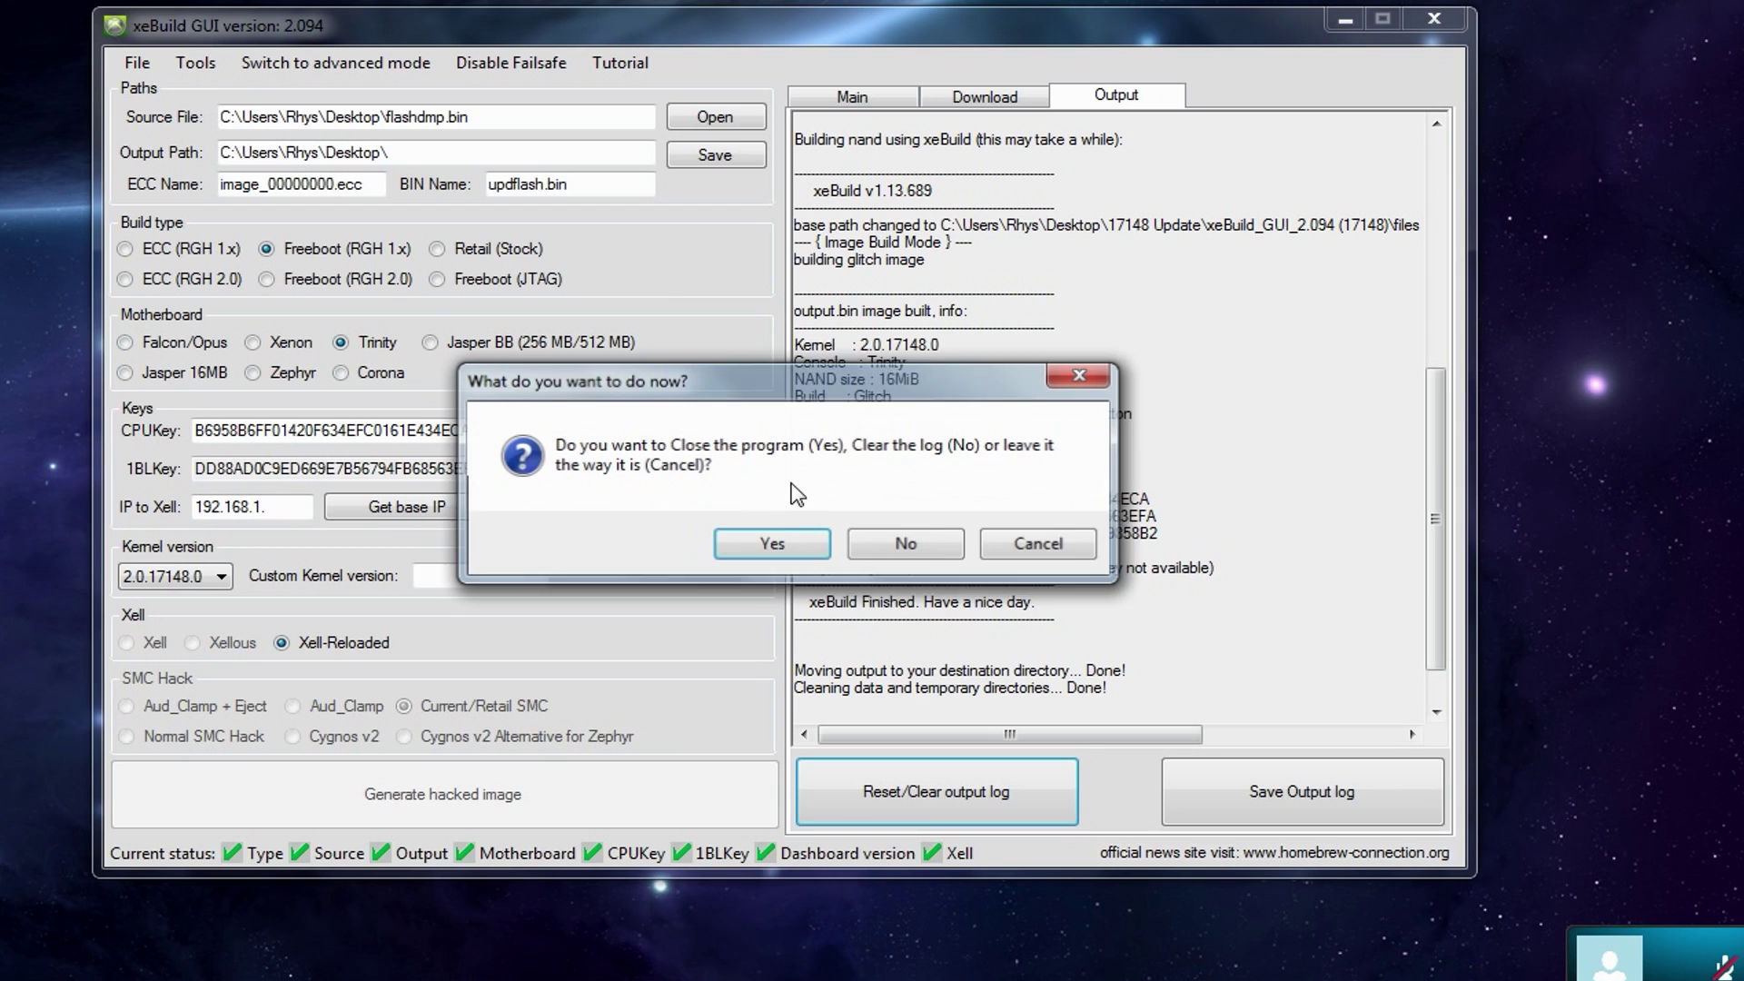
click(771, 545)
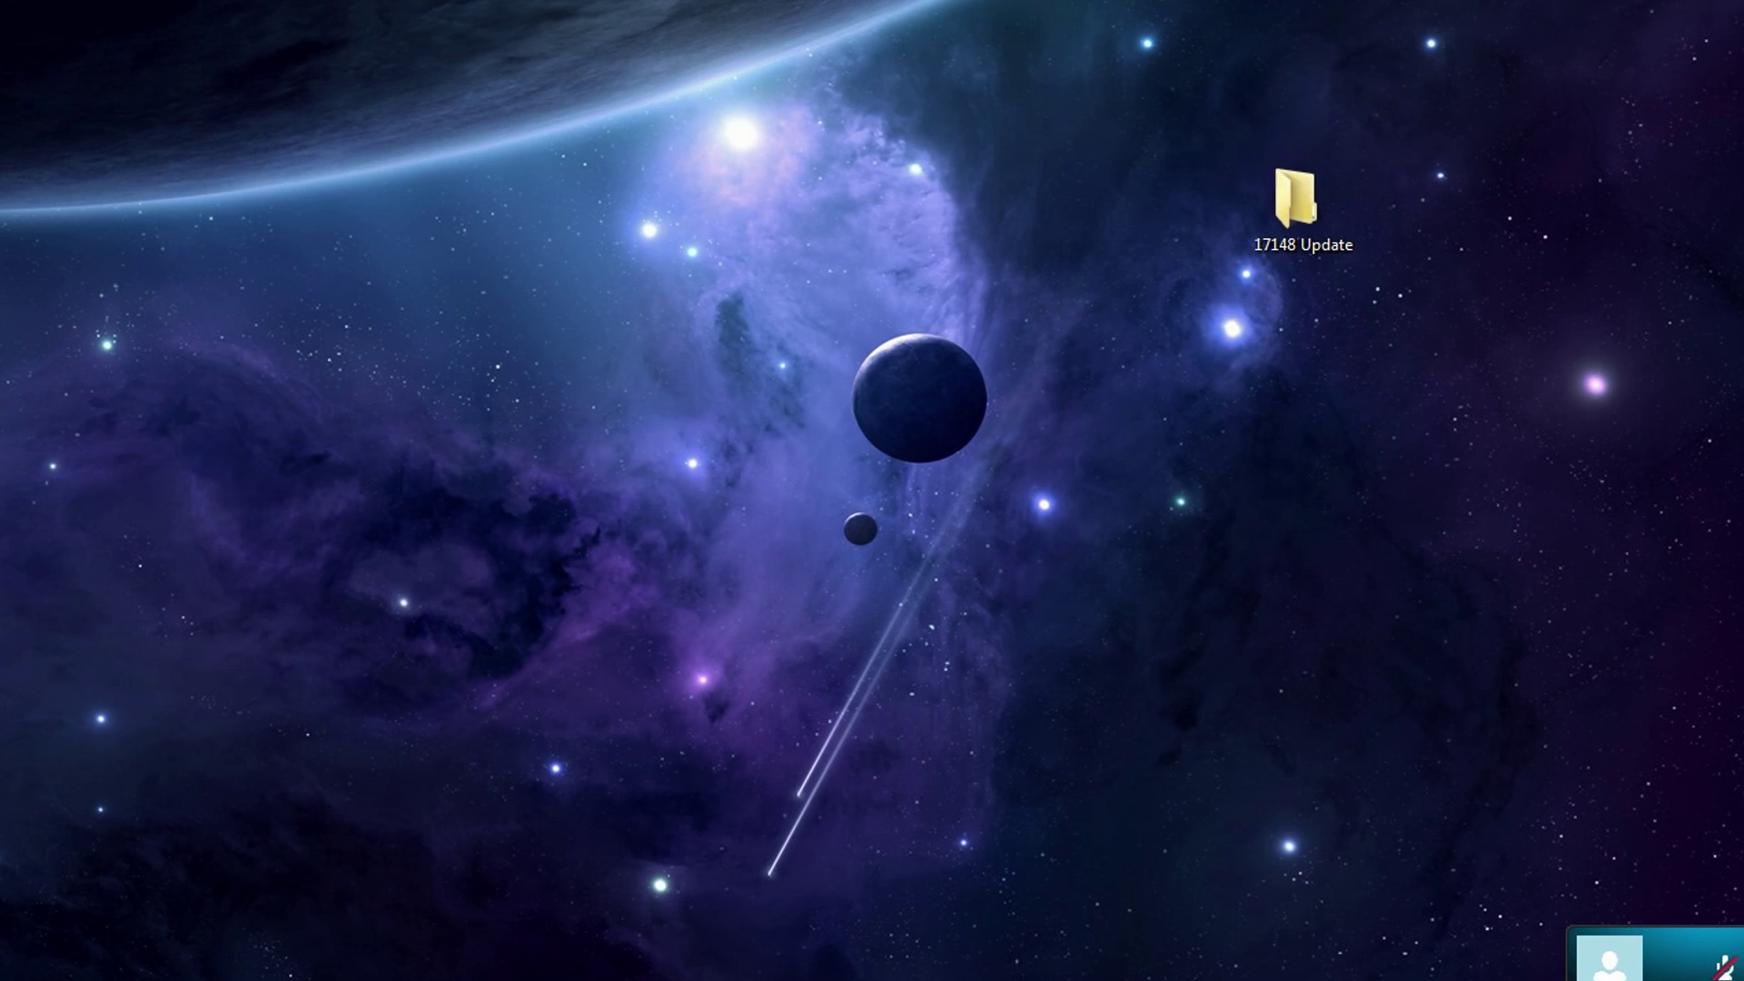
drag(570, 389, 990, 62)
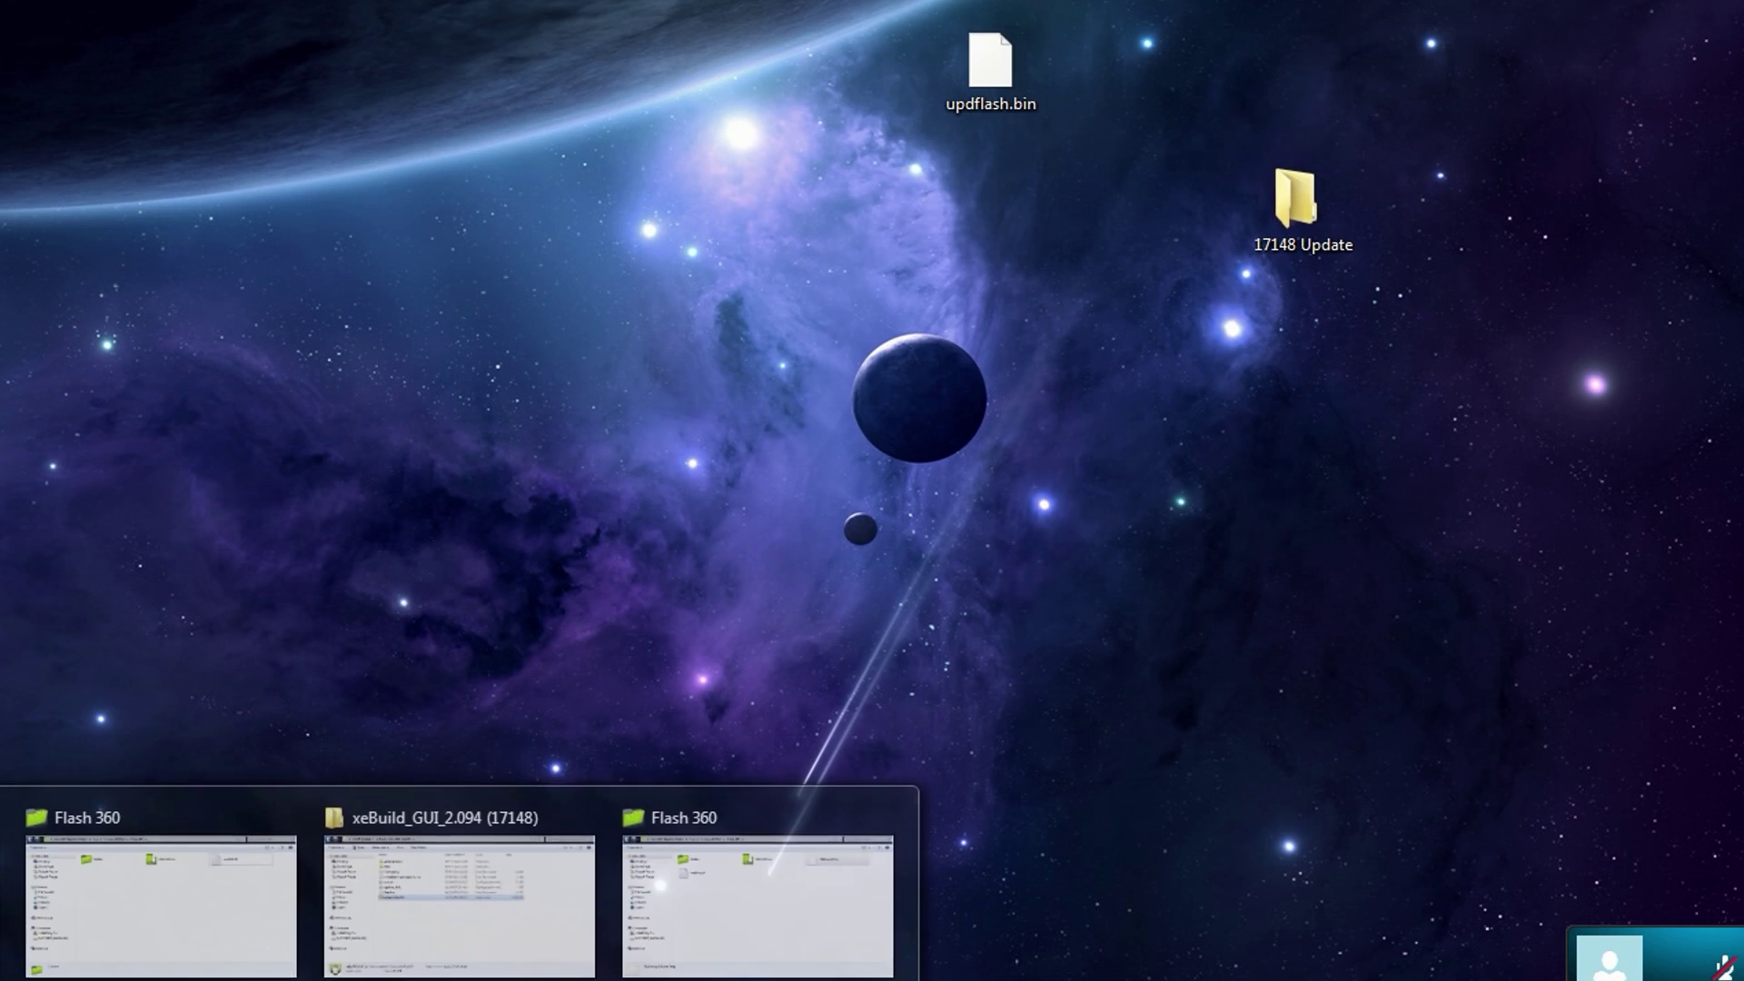
- Copy updflash.bin from the desktop onto the console's Volume (USB0:)
click(142, 876)
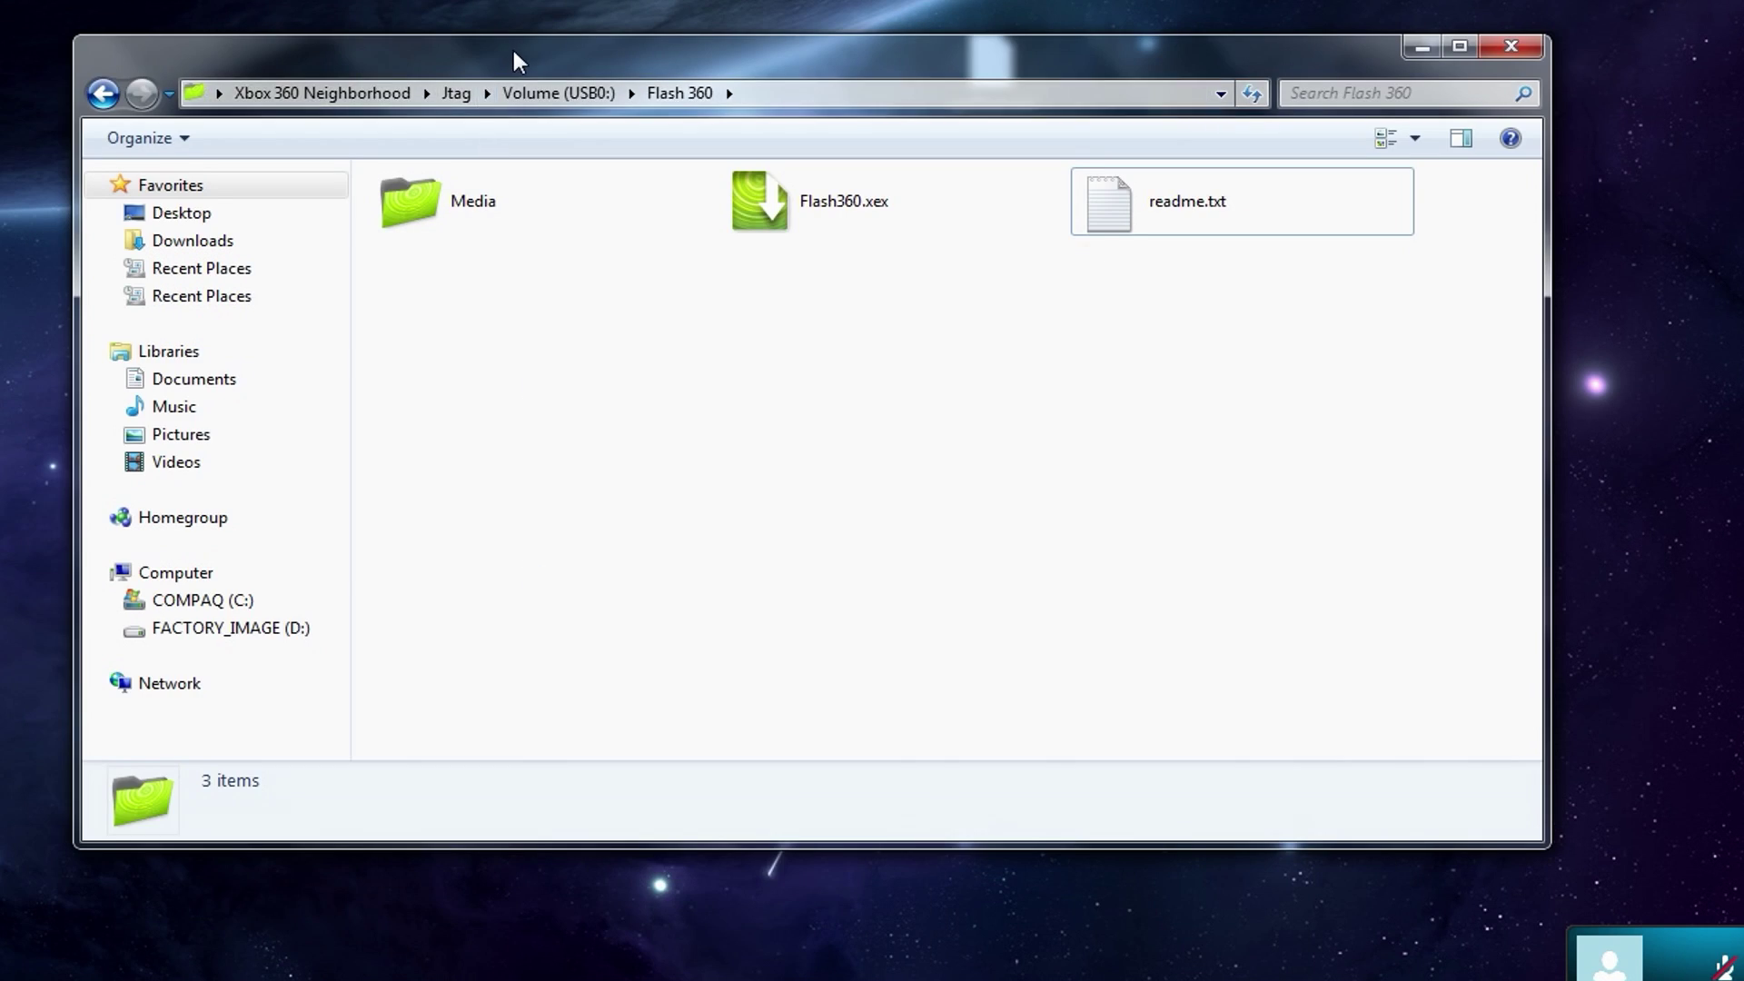
drag(513, 56, 493, 175)
click(82, 216)
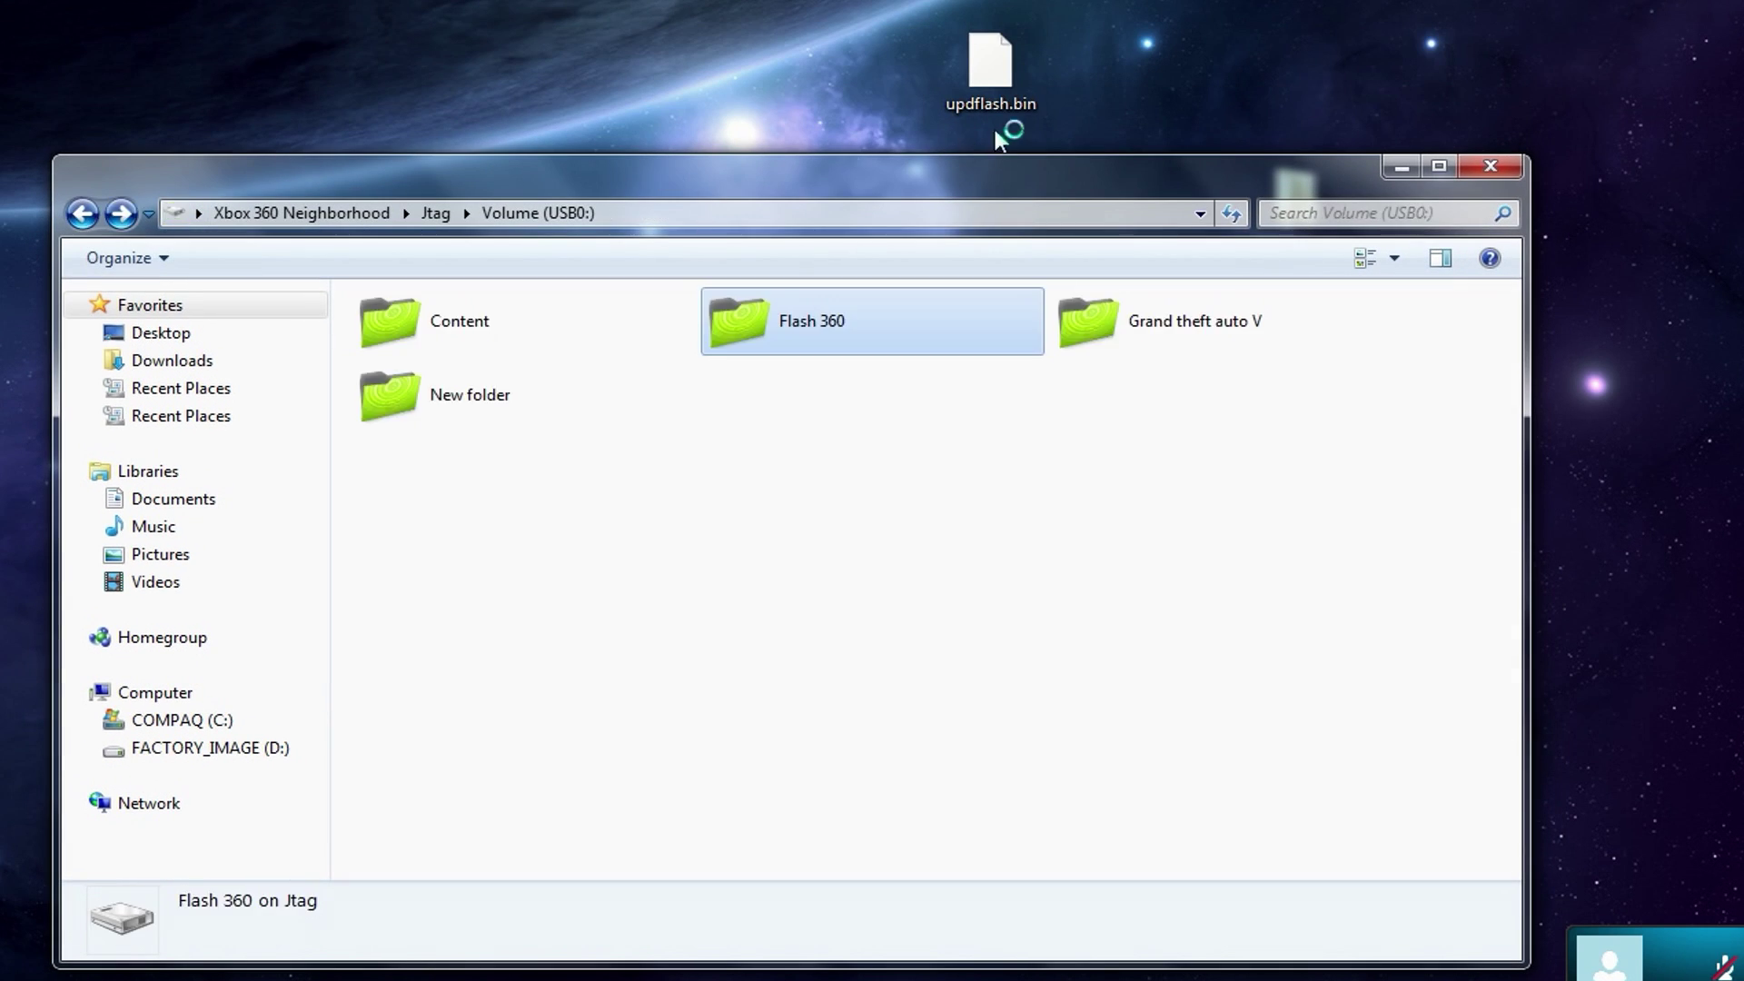
click(1008, 82)
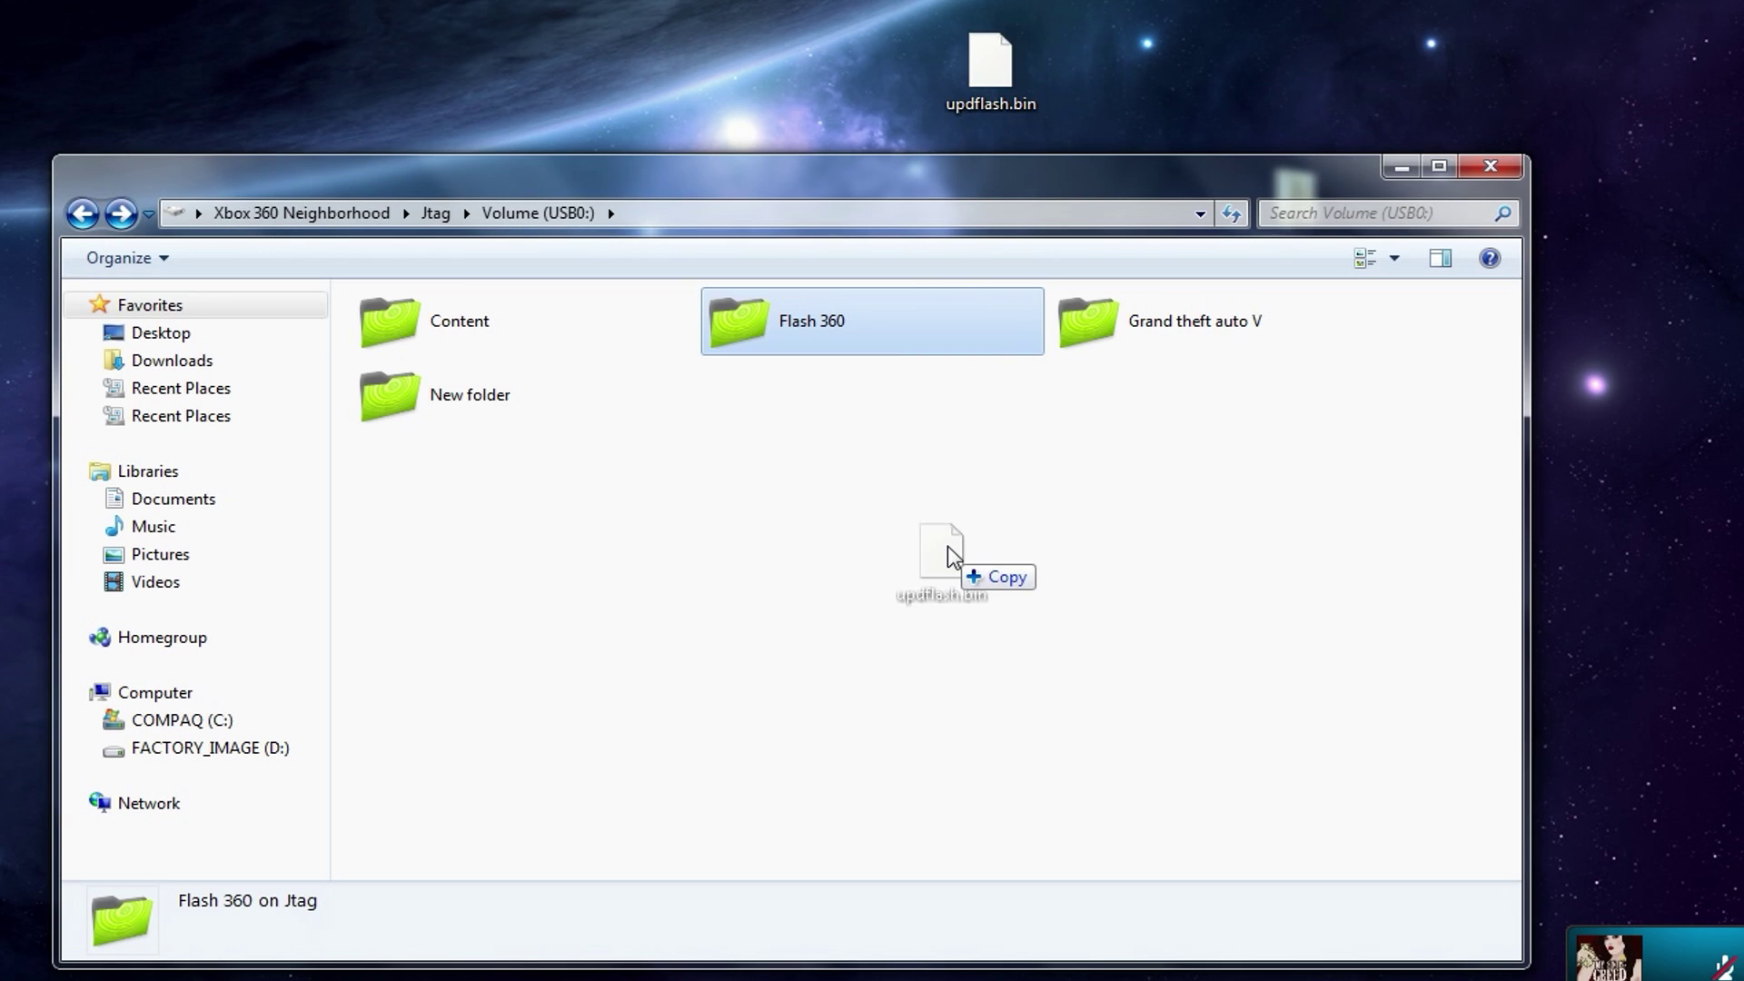
drag(996, 69, 955, 549)
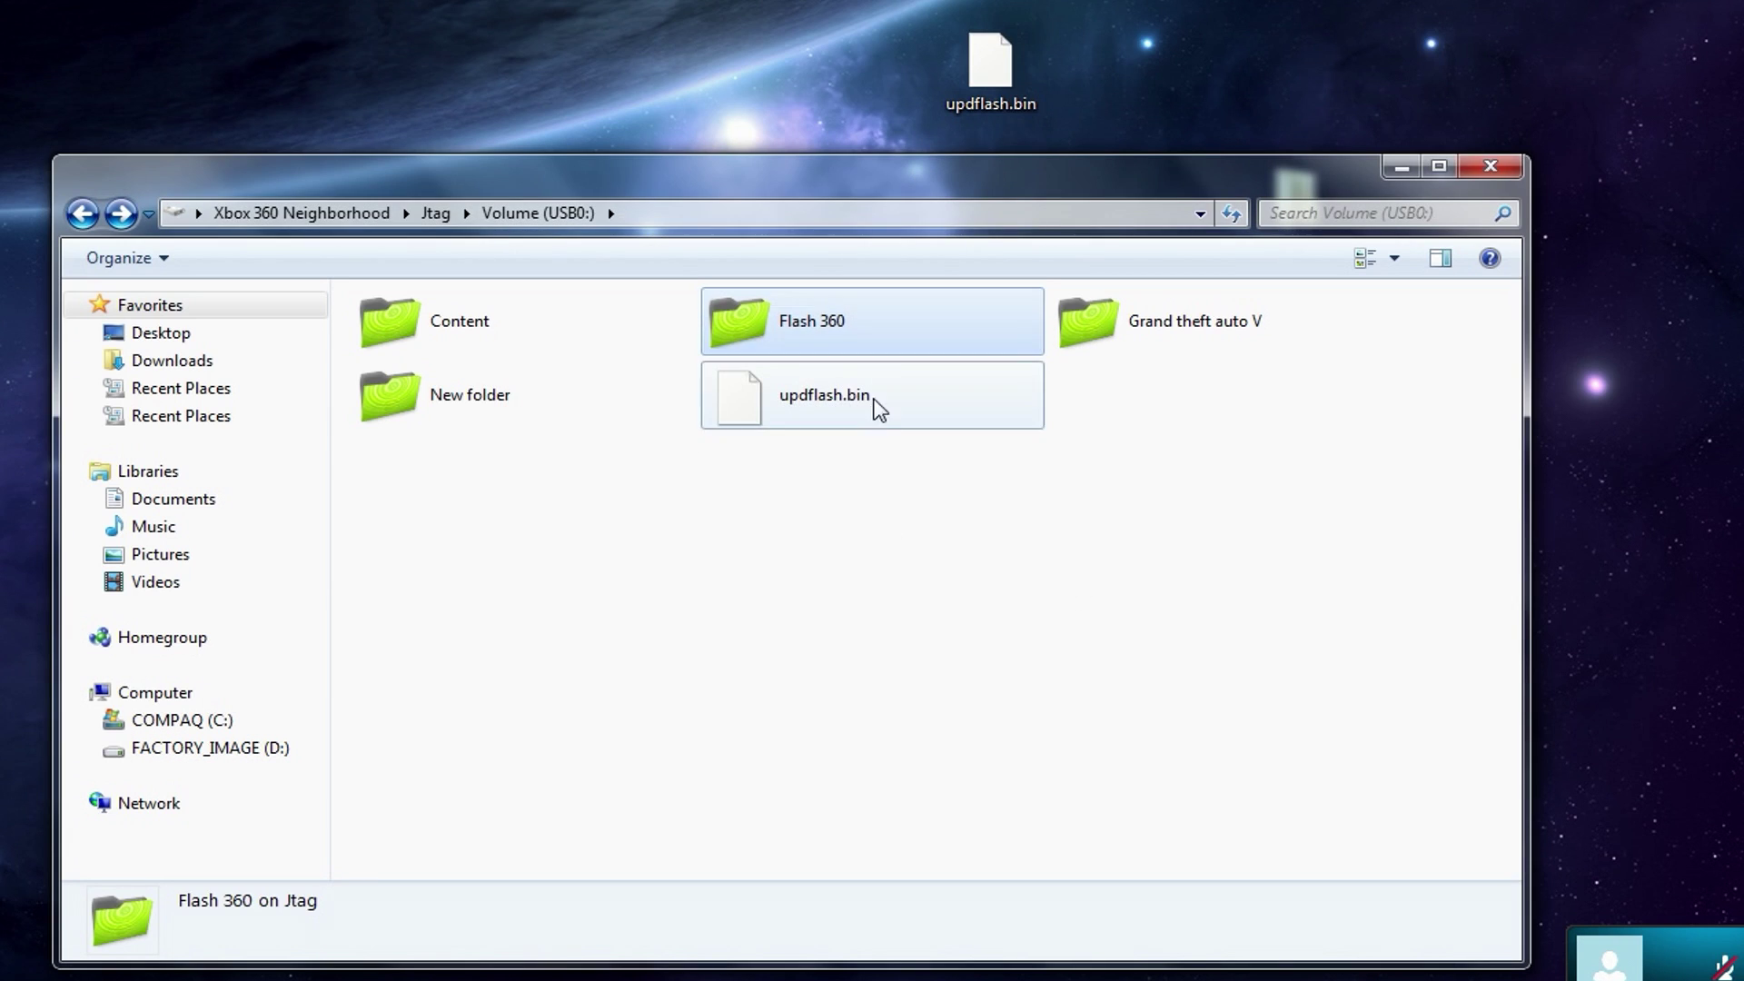
- Select Flash360.xex in the Flash 360 folder and bring up the capture preview
double_click(877, 339)
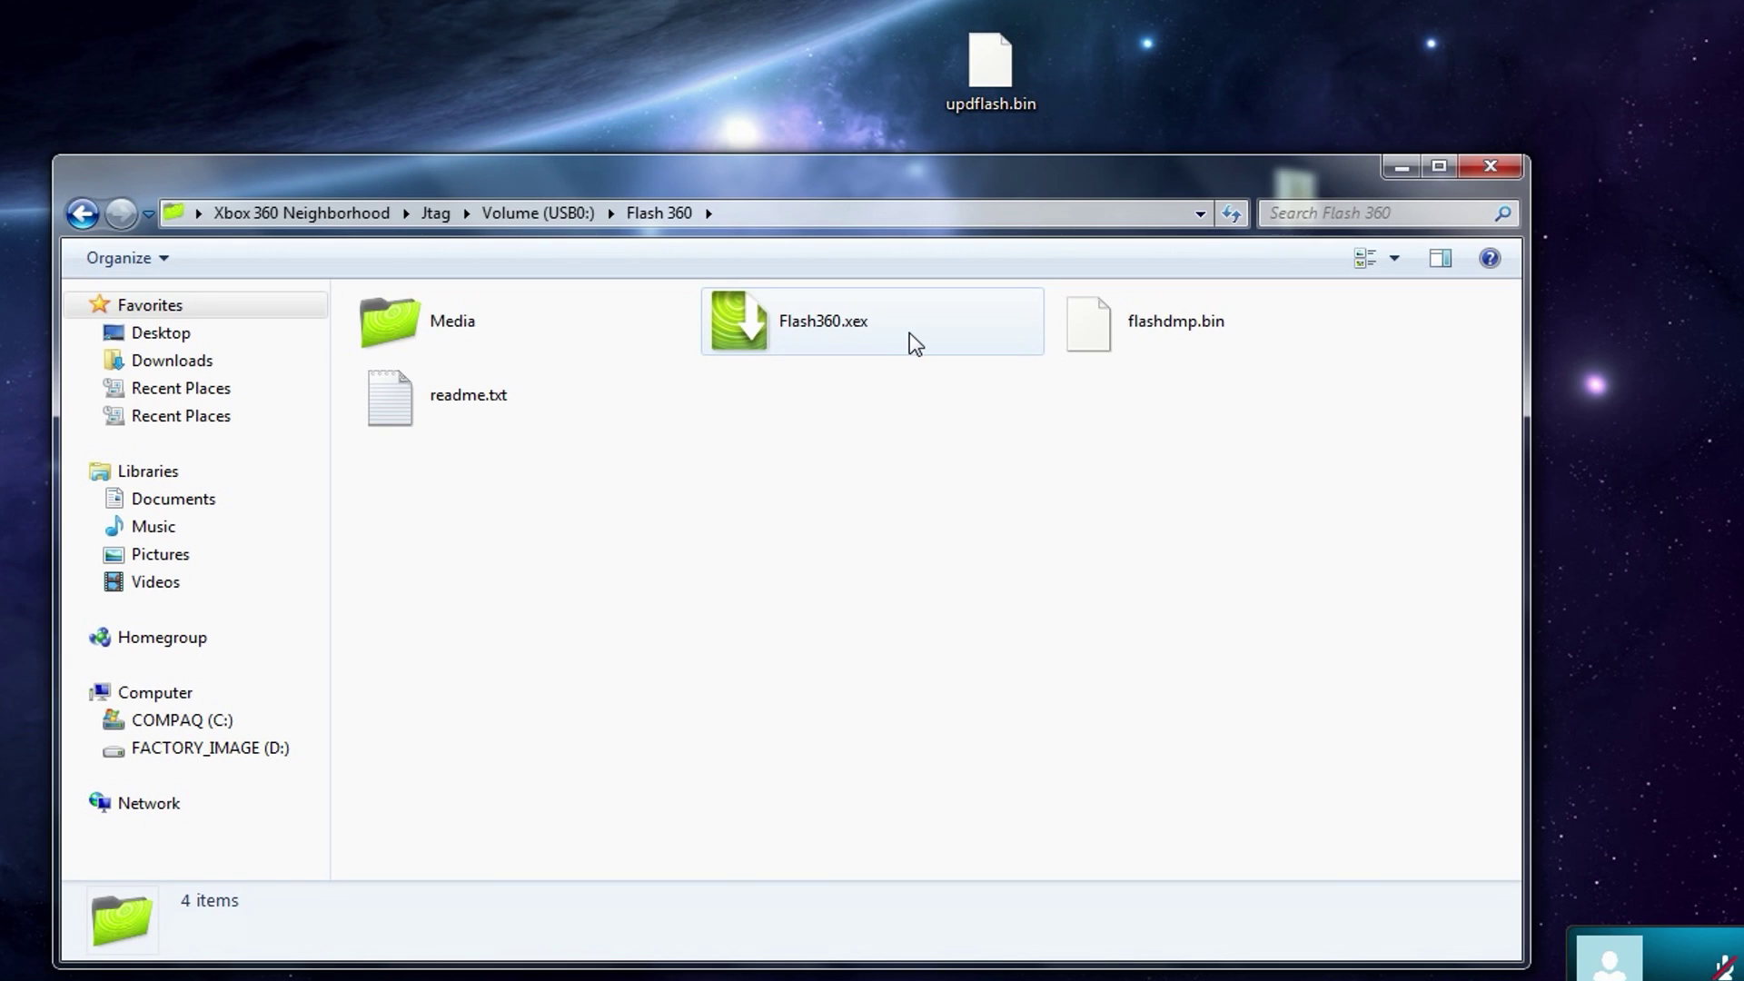
click(910, 341)
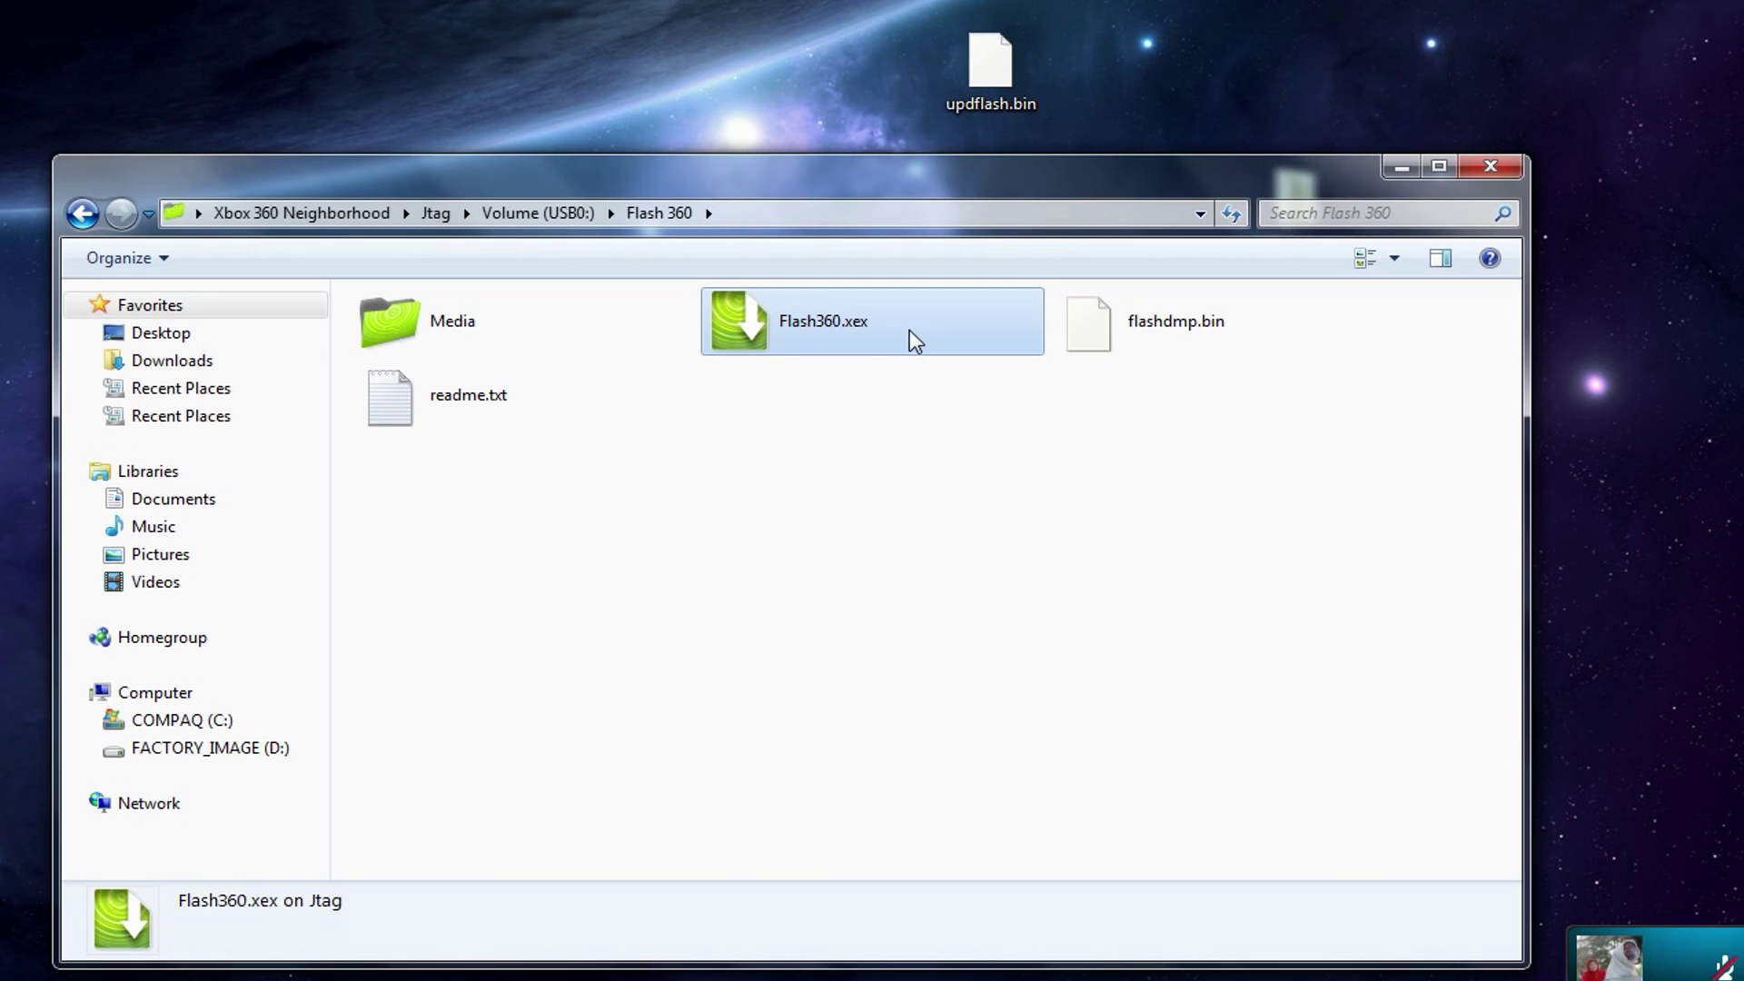
click(427, 954)
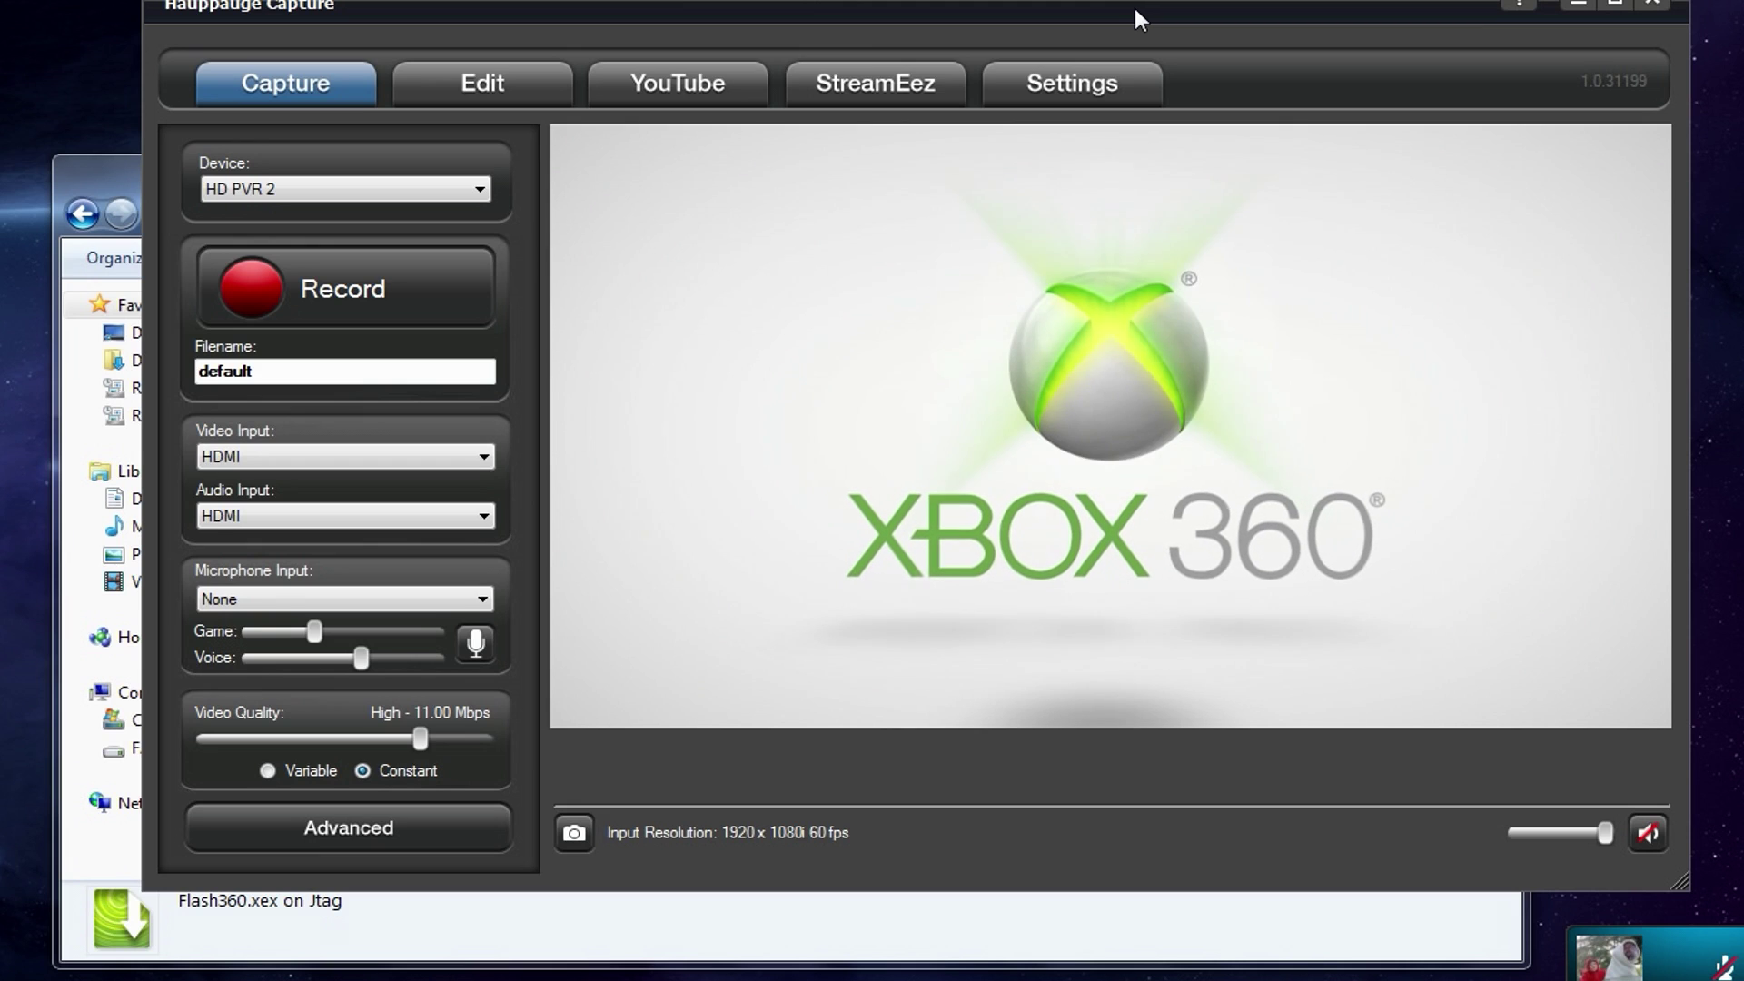
- Drag the Flash 360 folder window back in front of Hauppauge Capture
drag(116, 175, 52, 150)
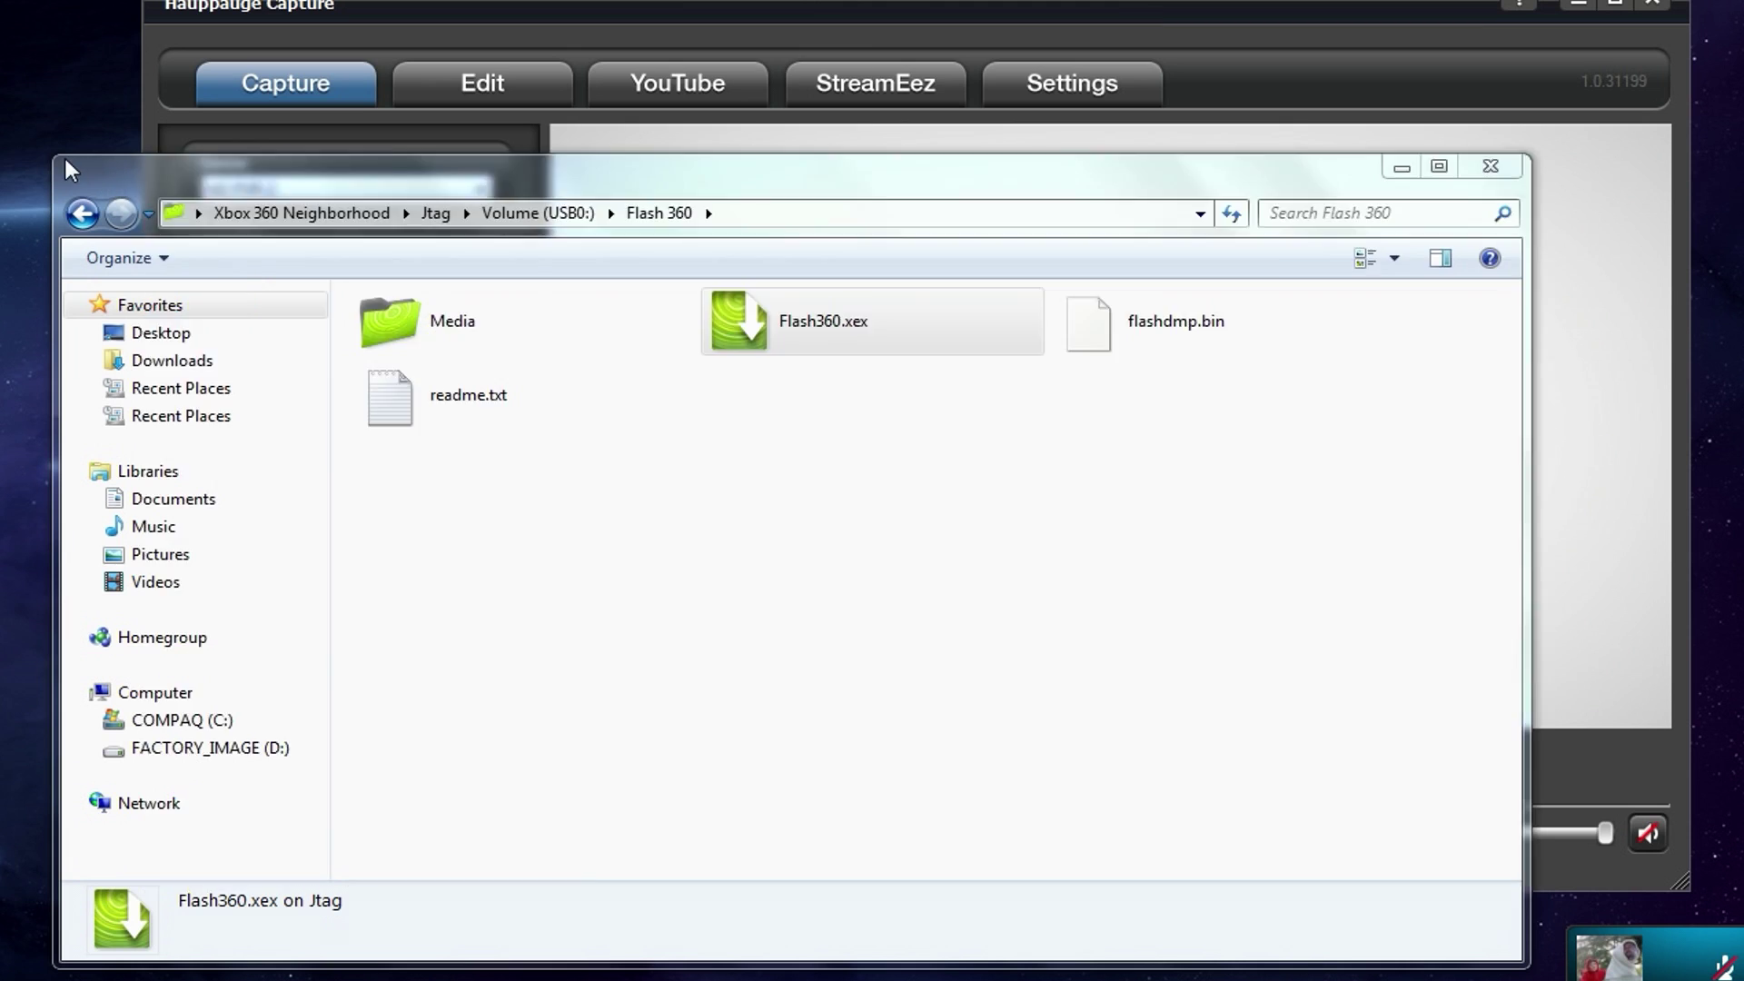
- Minimize the Flash 360 folder window and shift Hauppauge Capture slightly left
click(1298, 139)
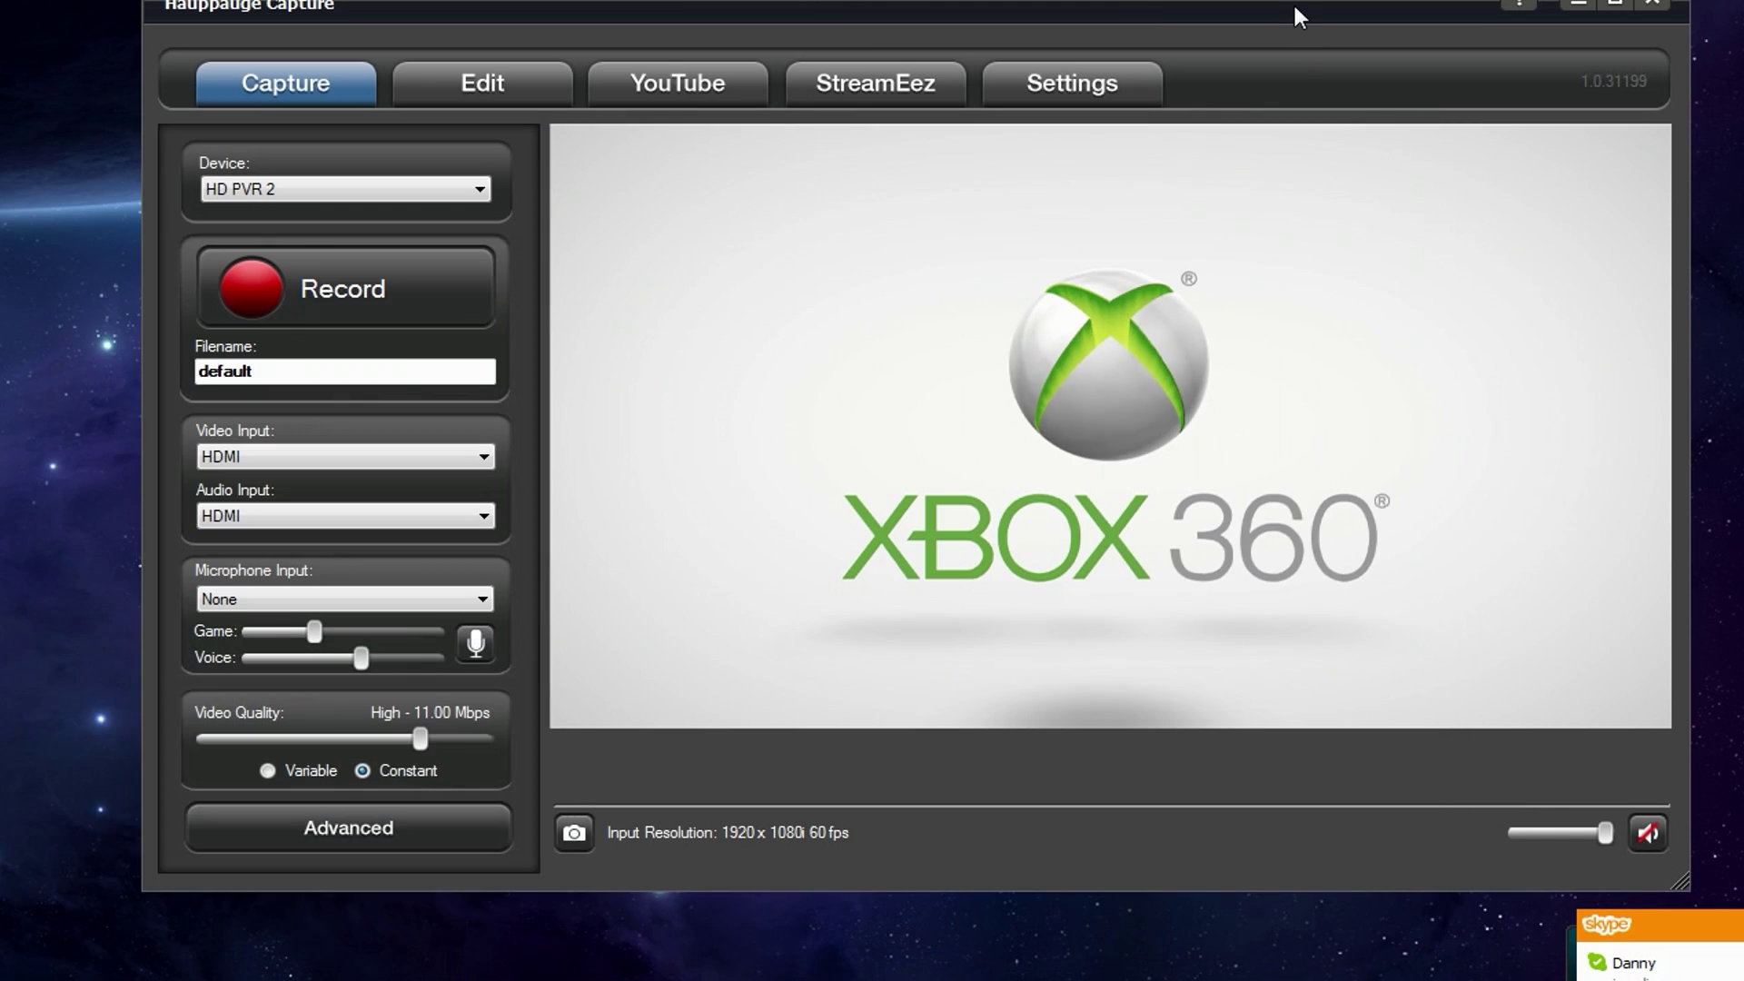
drag(1286, 6, 1157, 8)
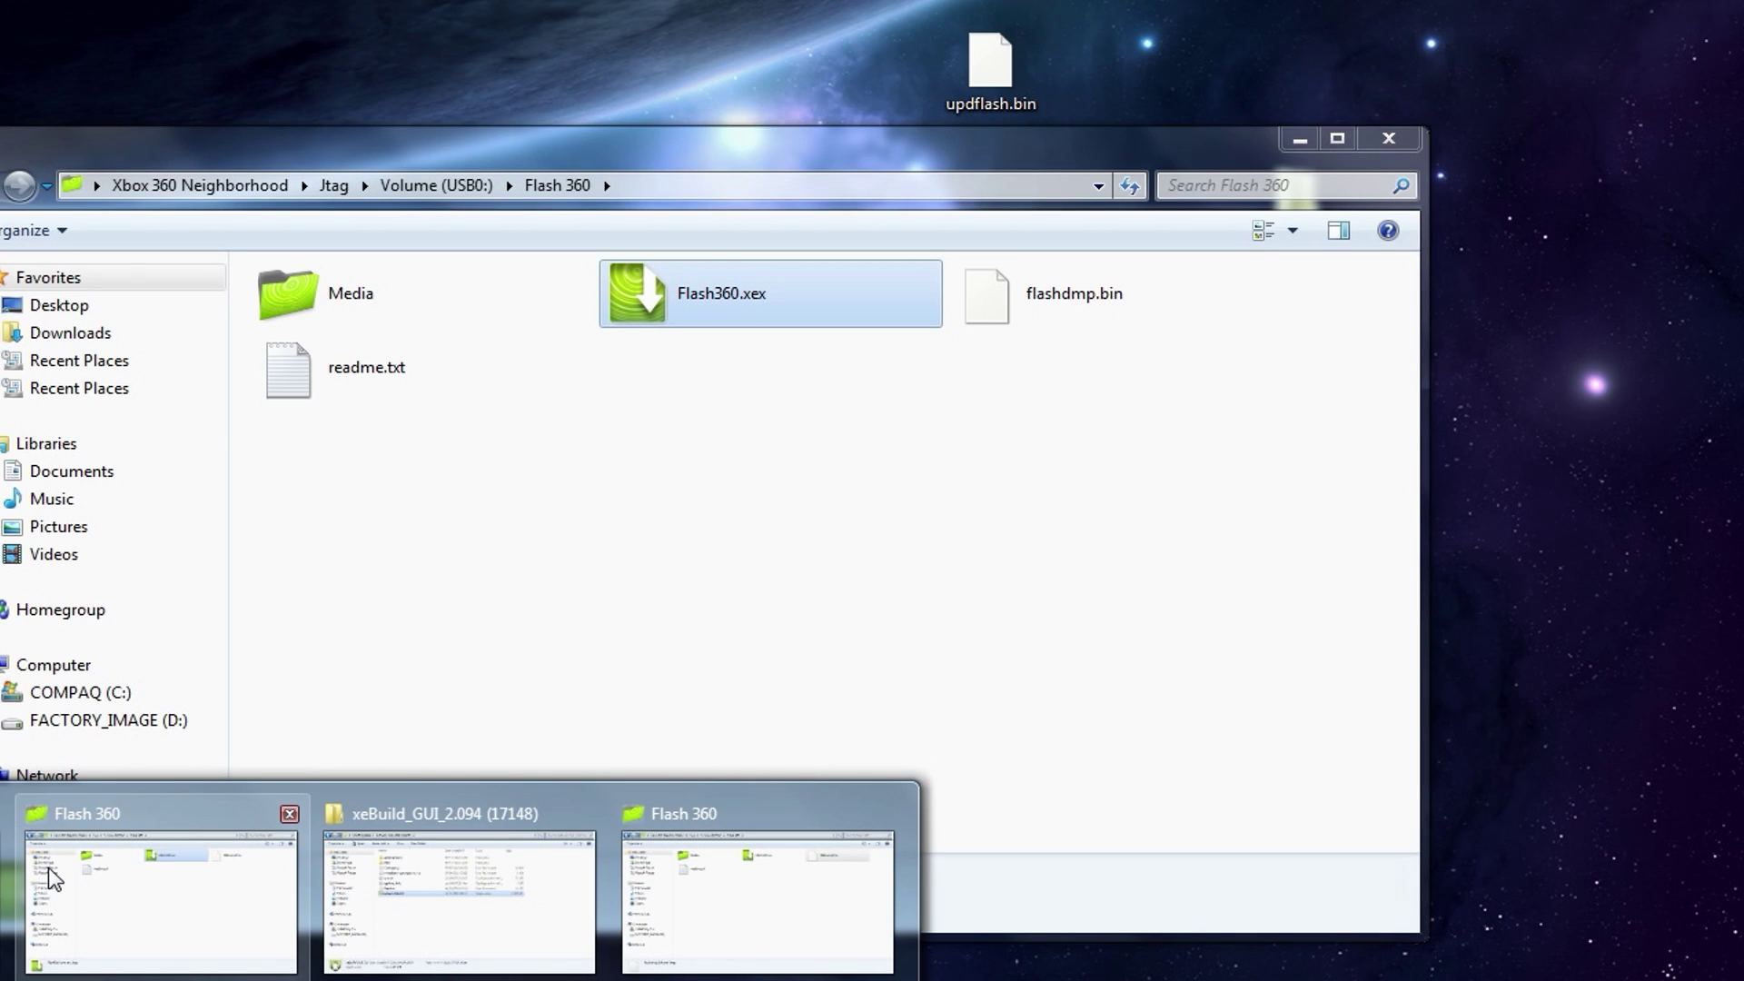
- Open the 17148 Update\files folder and select its launch settings and XBLStealth.xex files
click(137, 885)
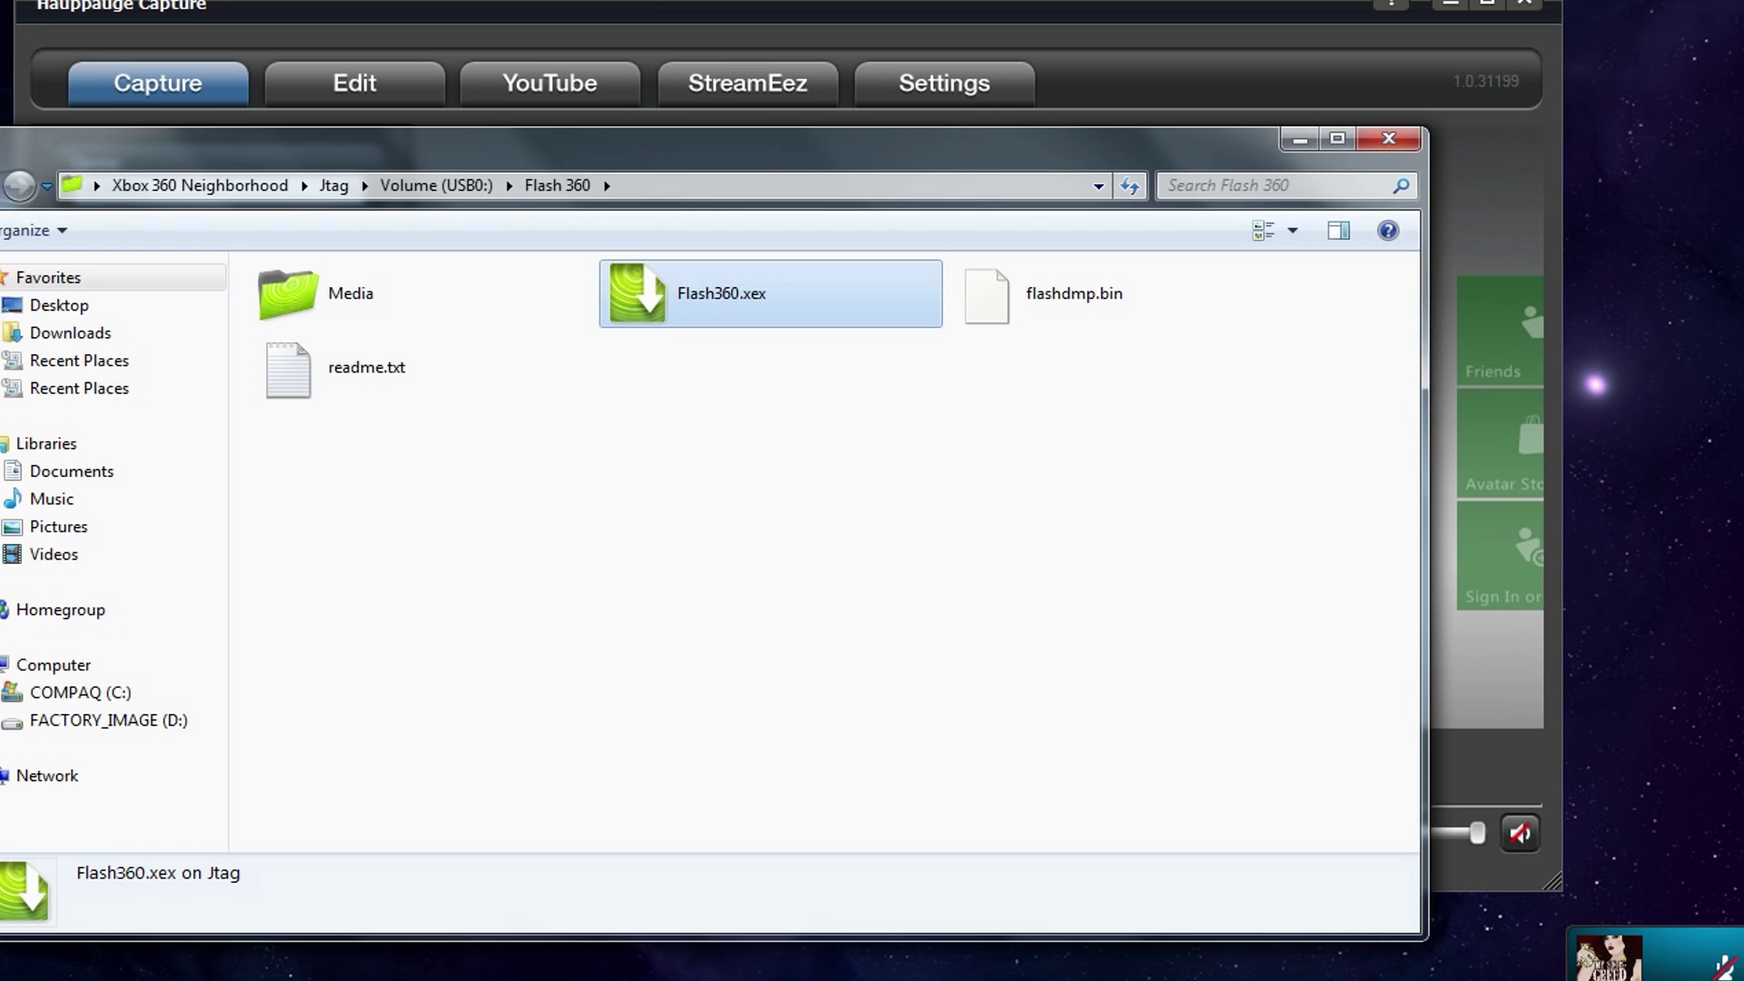
key(BackSpace)
click(1434, 9)
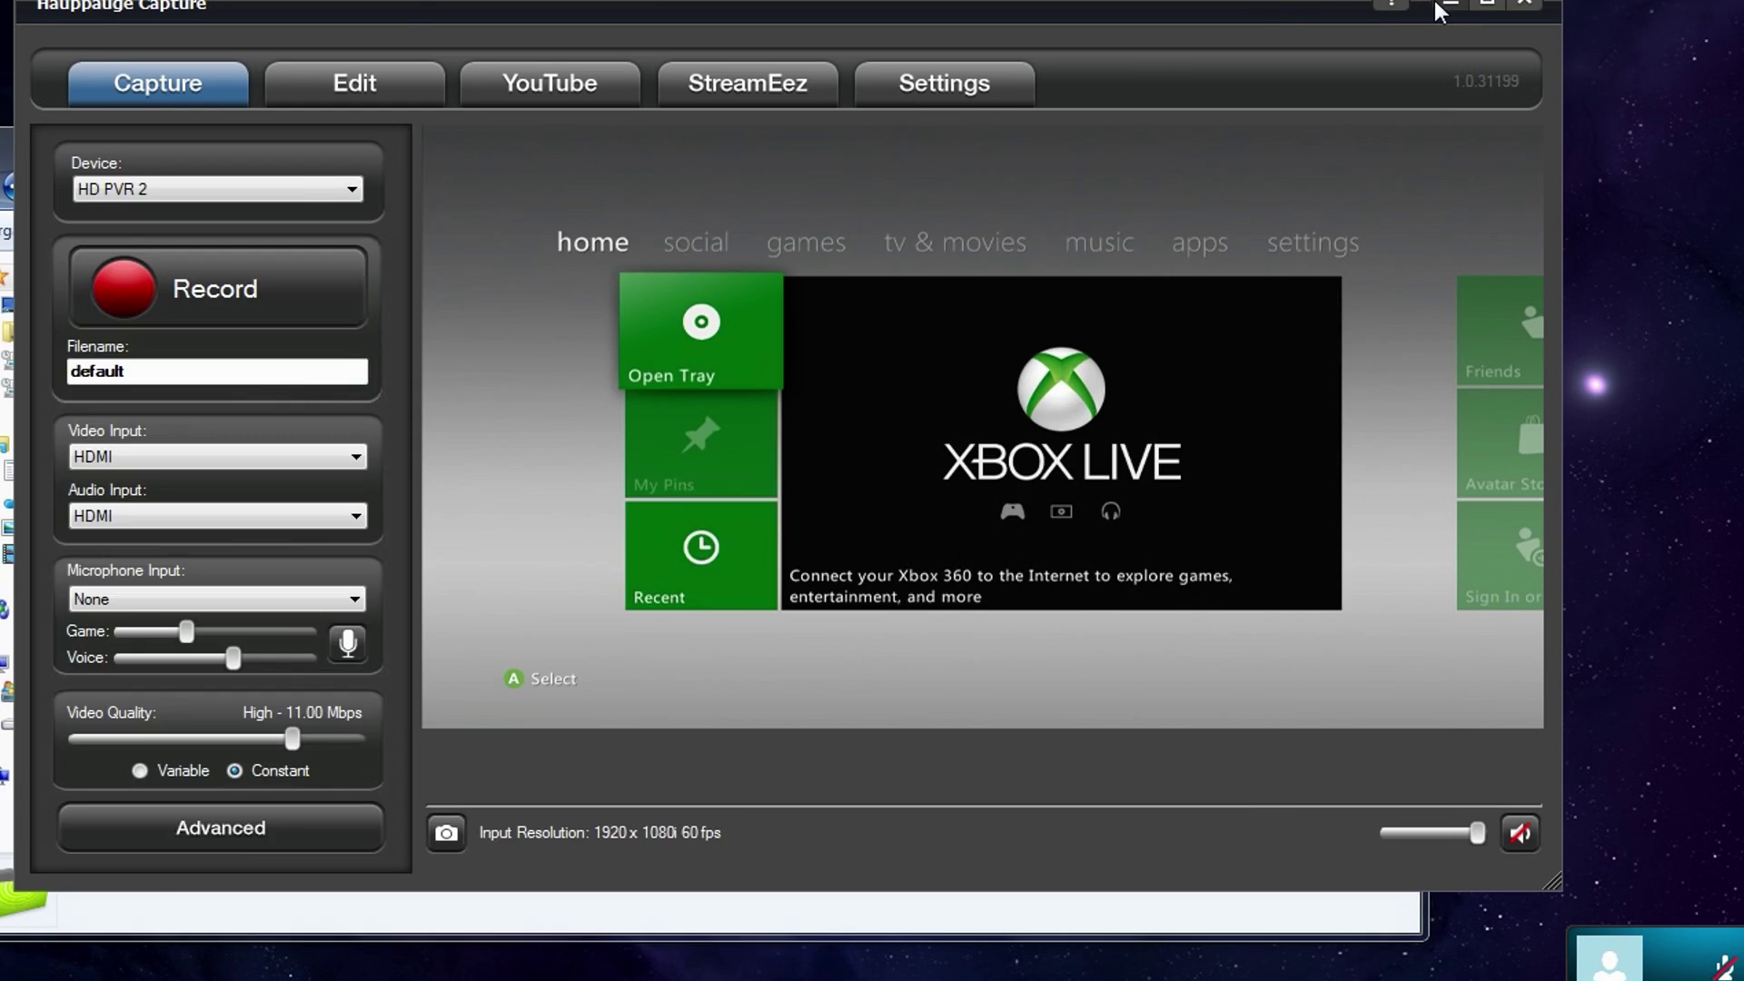
drag(1125, 137, 1011, 280)
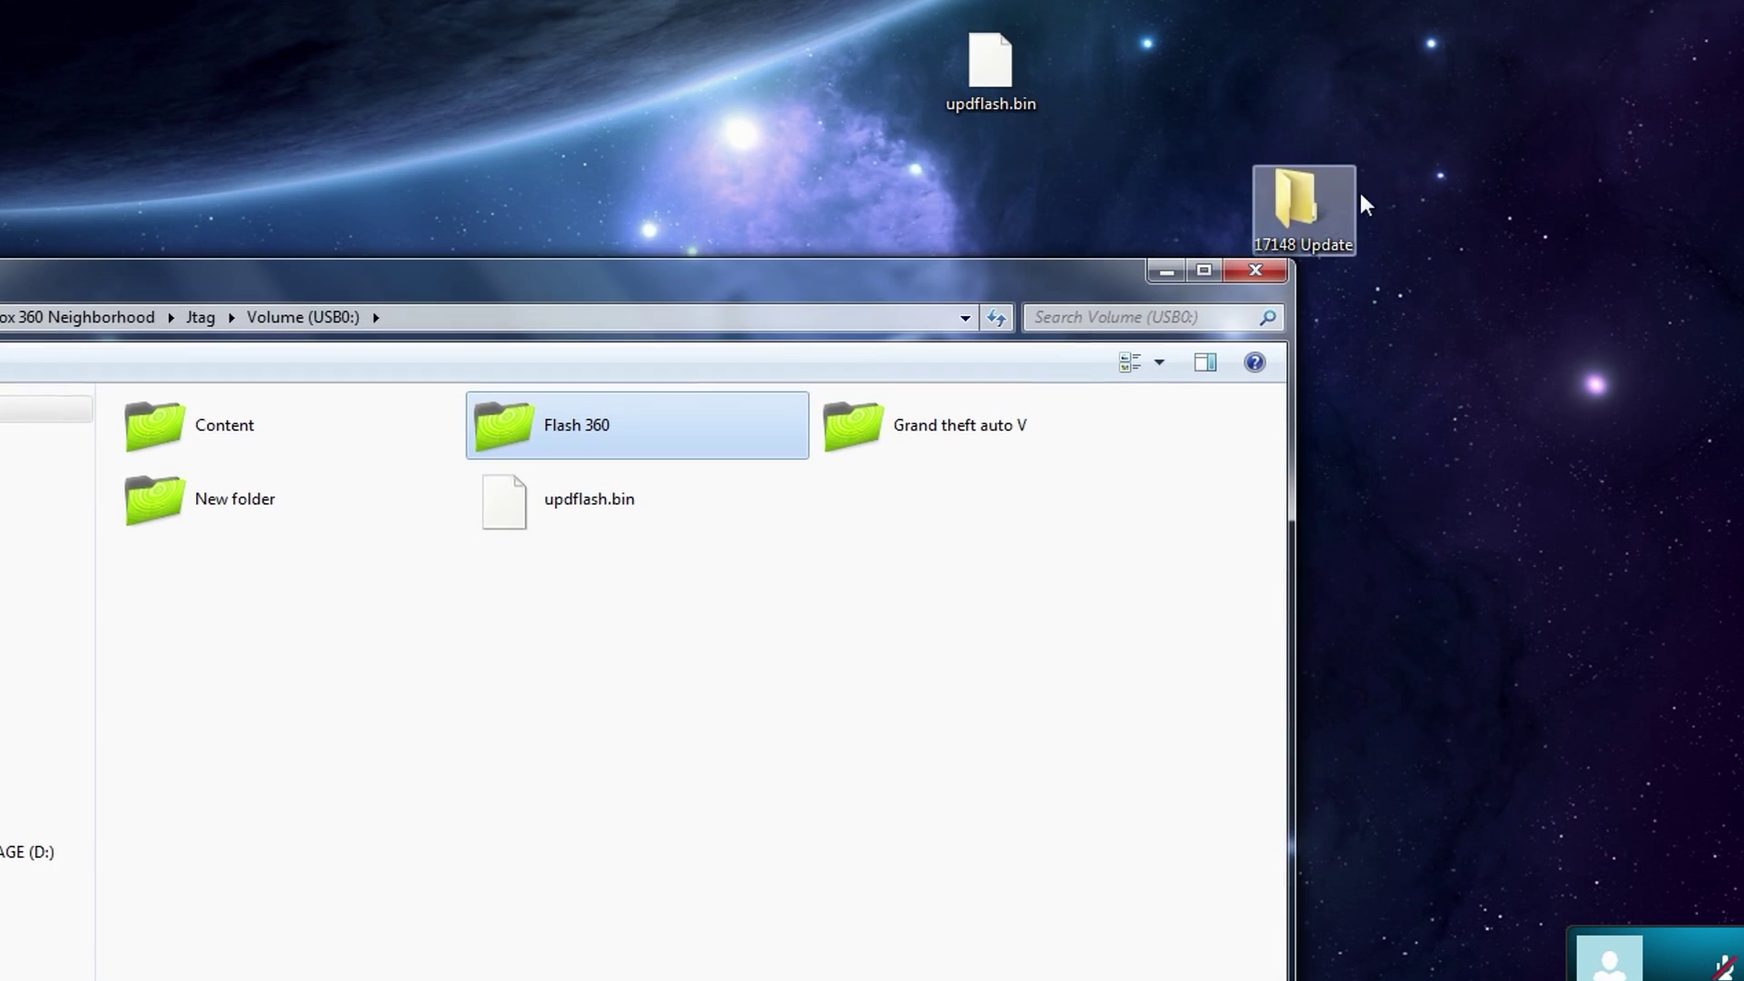
double_click(1294, 202)
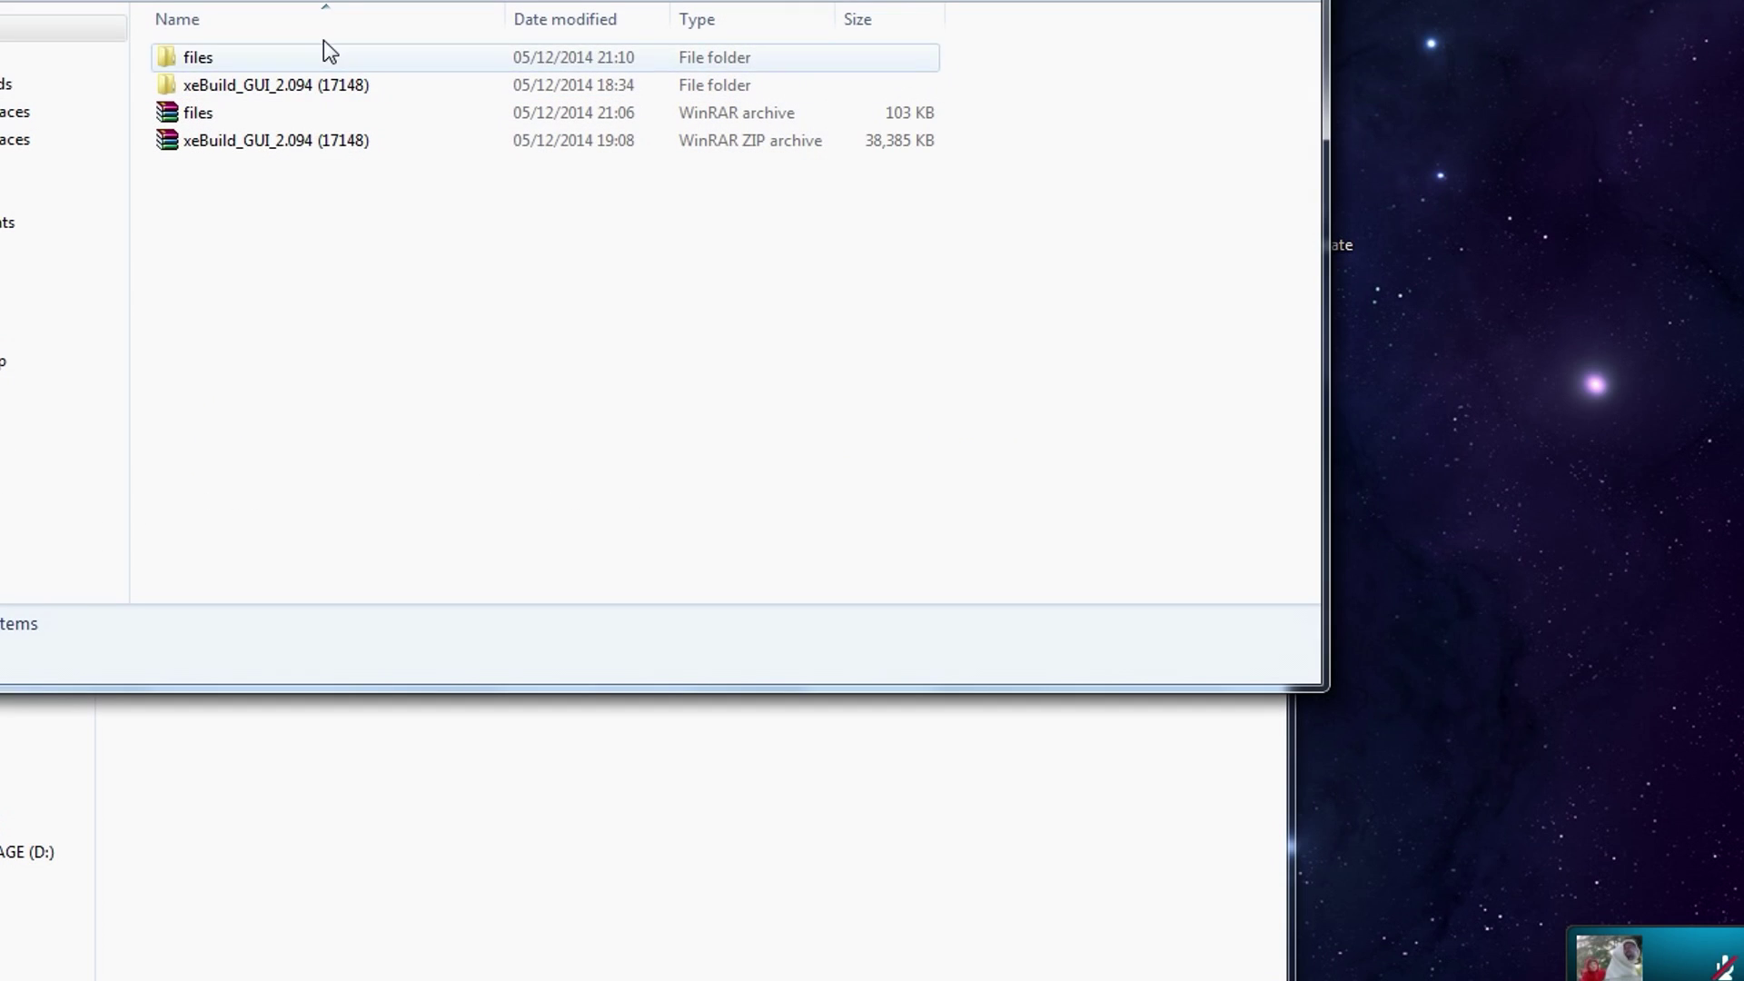
double_click(292, 57)
mouse_move(519, 1)
mouse_down()
mouse_move(1002, 27)
mouse_move(1076, 88)
mouse_up()
click(855, 208)
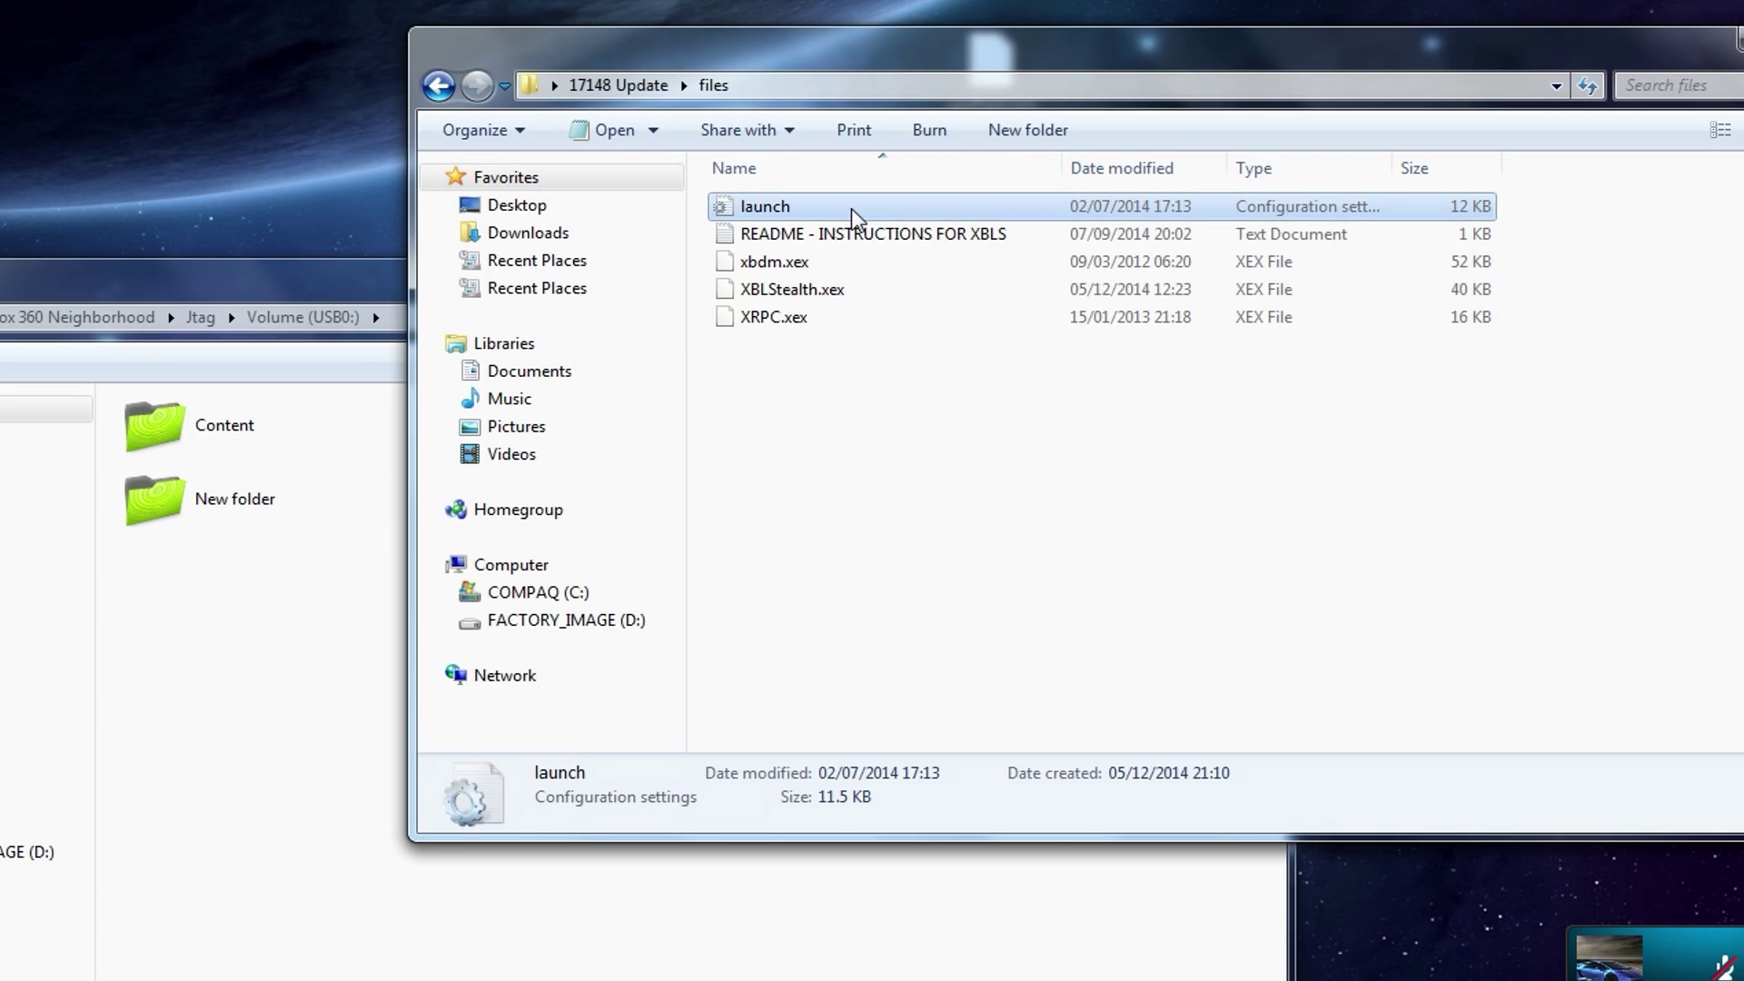
click(854, 300)
- Browse the console's HDD: drive, selecting XBLStealth.xex and launch.ini, and open Dash Launch 3.8
click(34, 286)
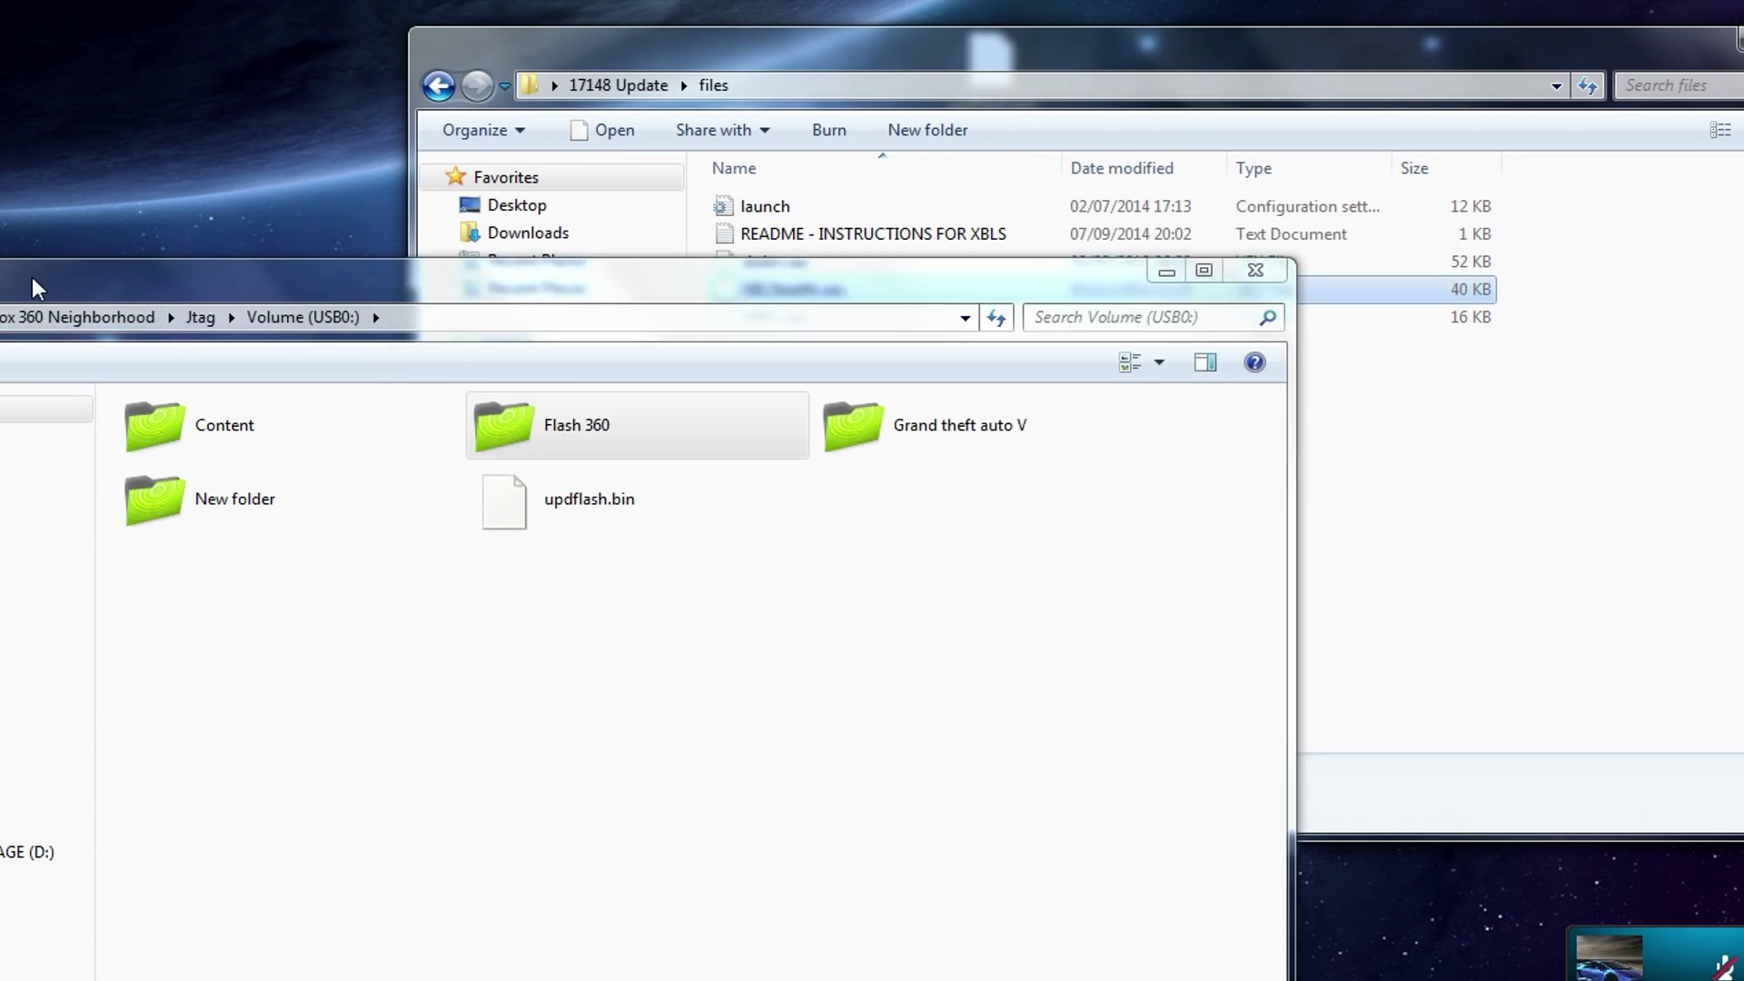
drag(34, 287, 0, 203)
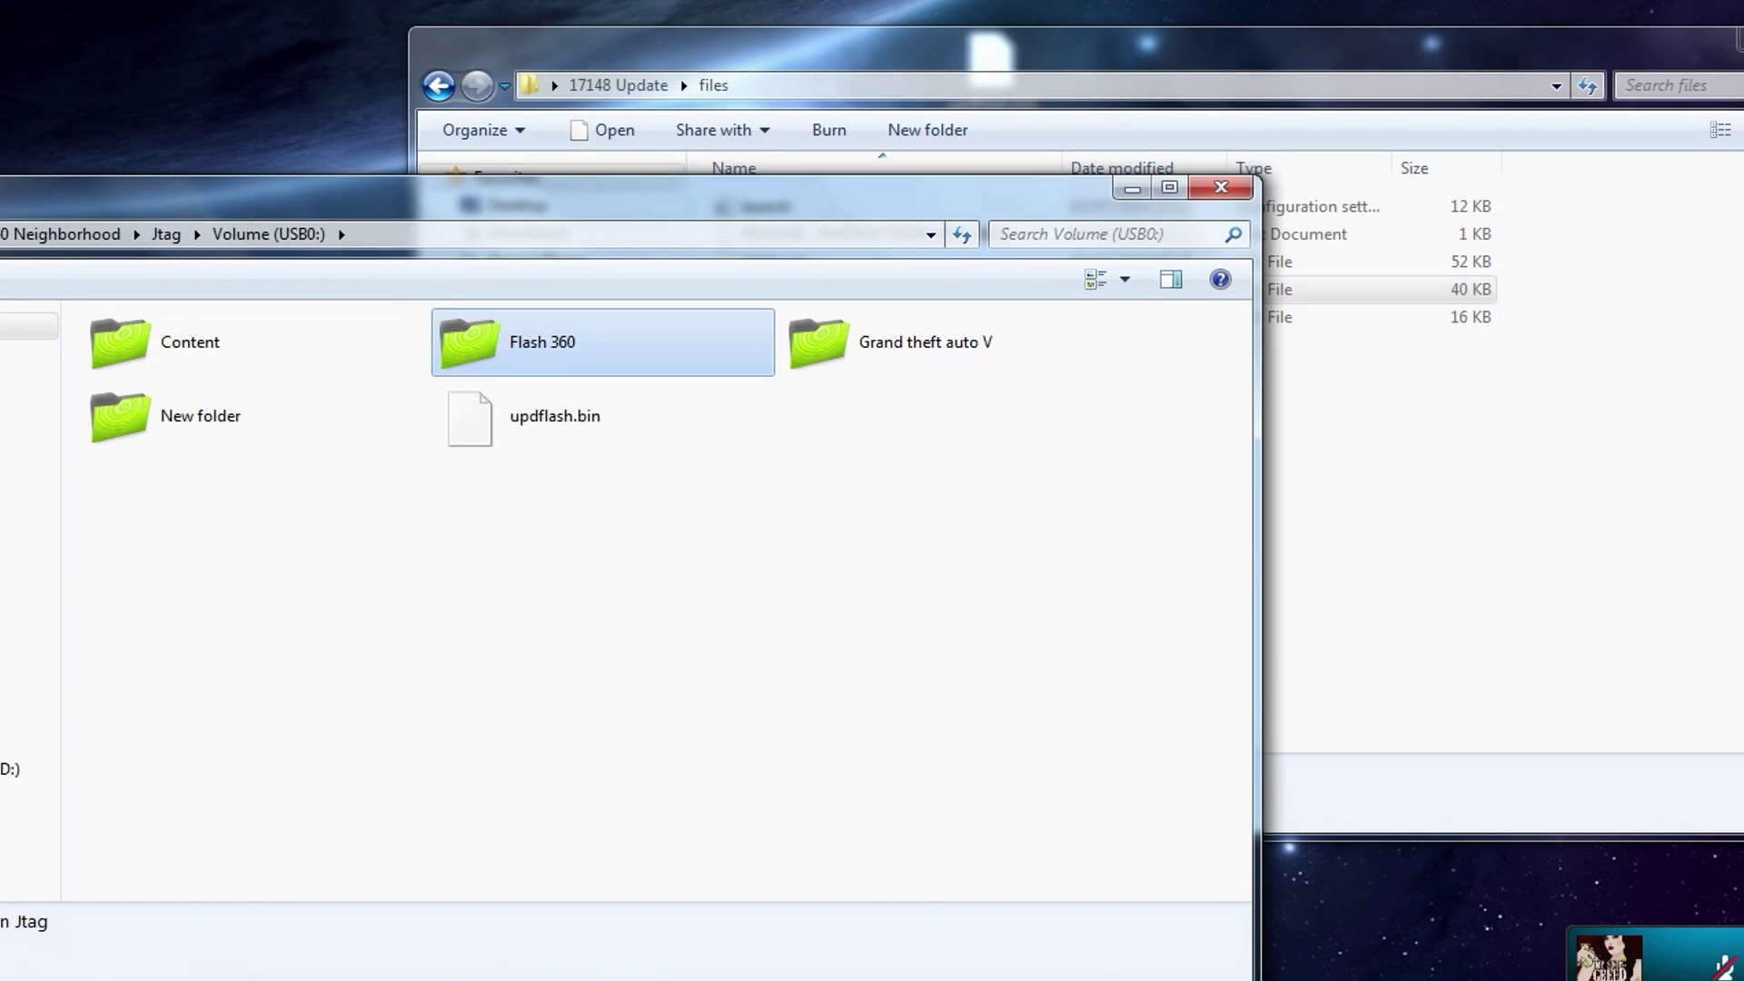
key(BackSpace)
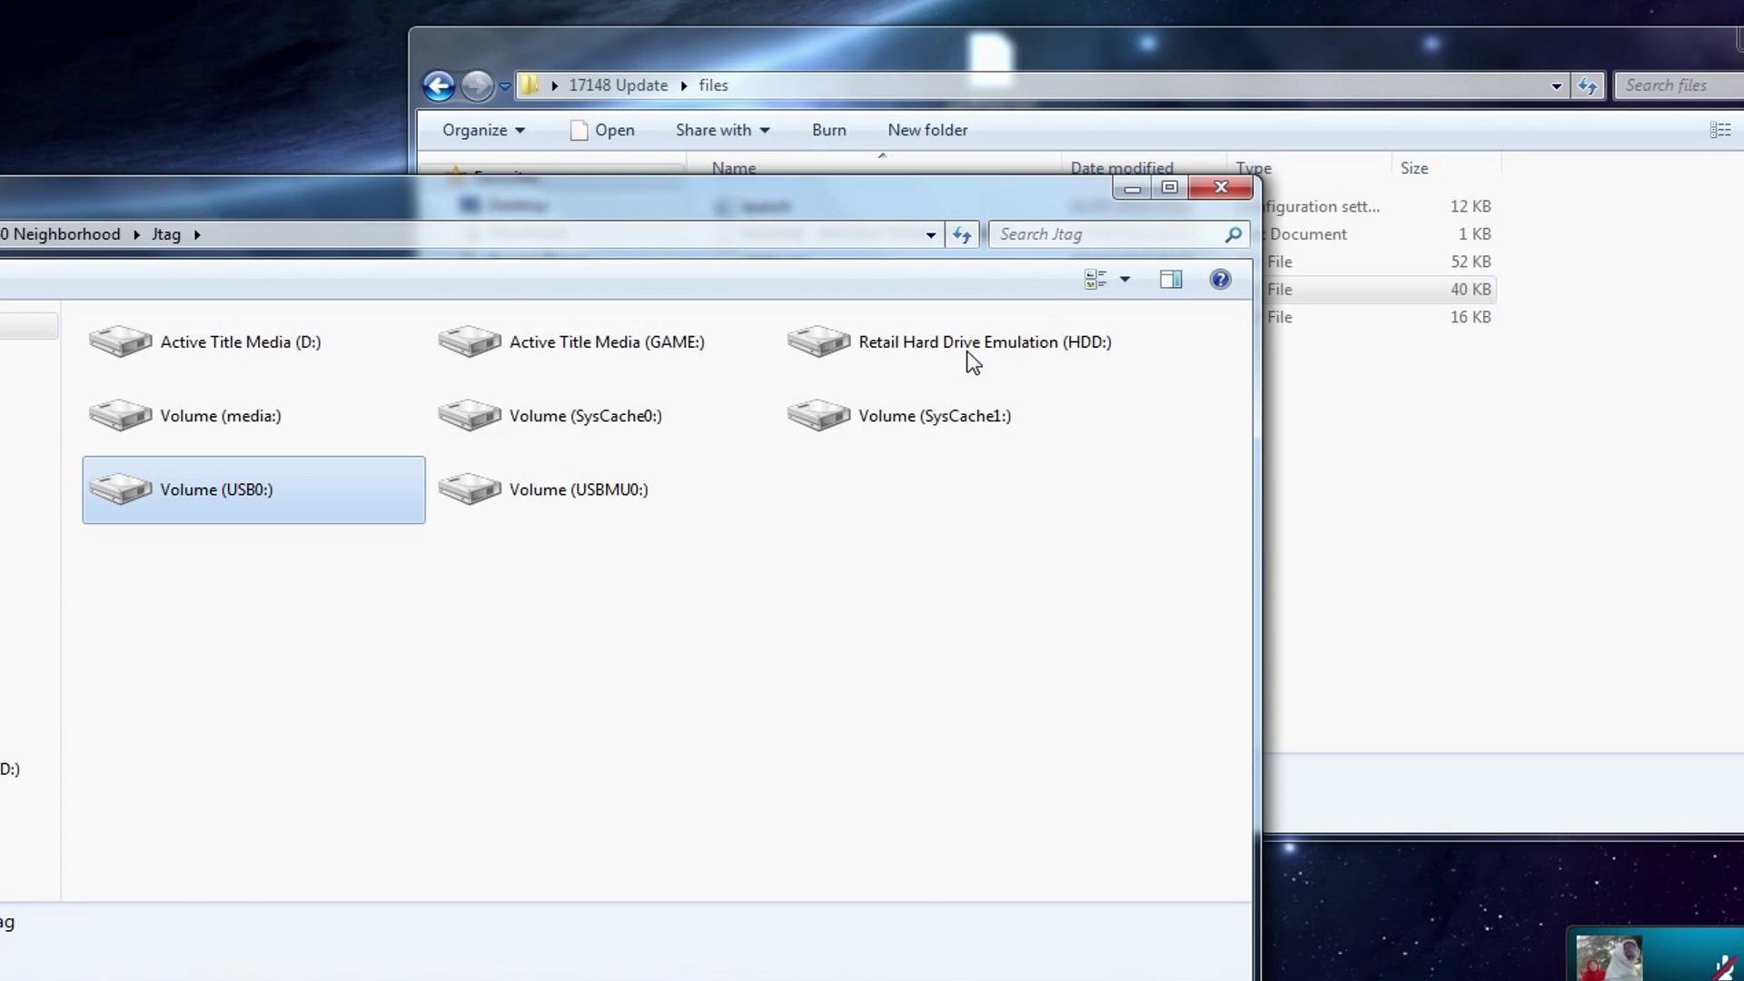
double_click(971, 352)
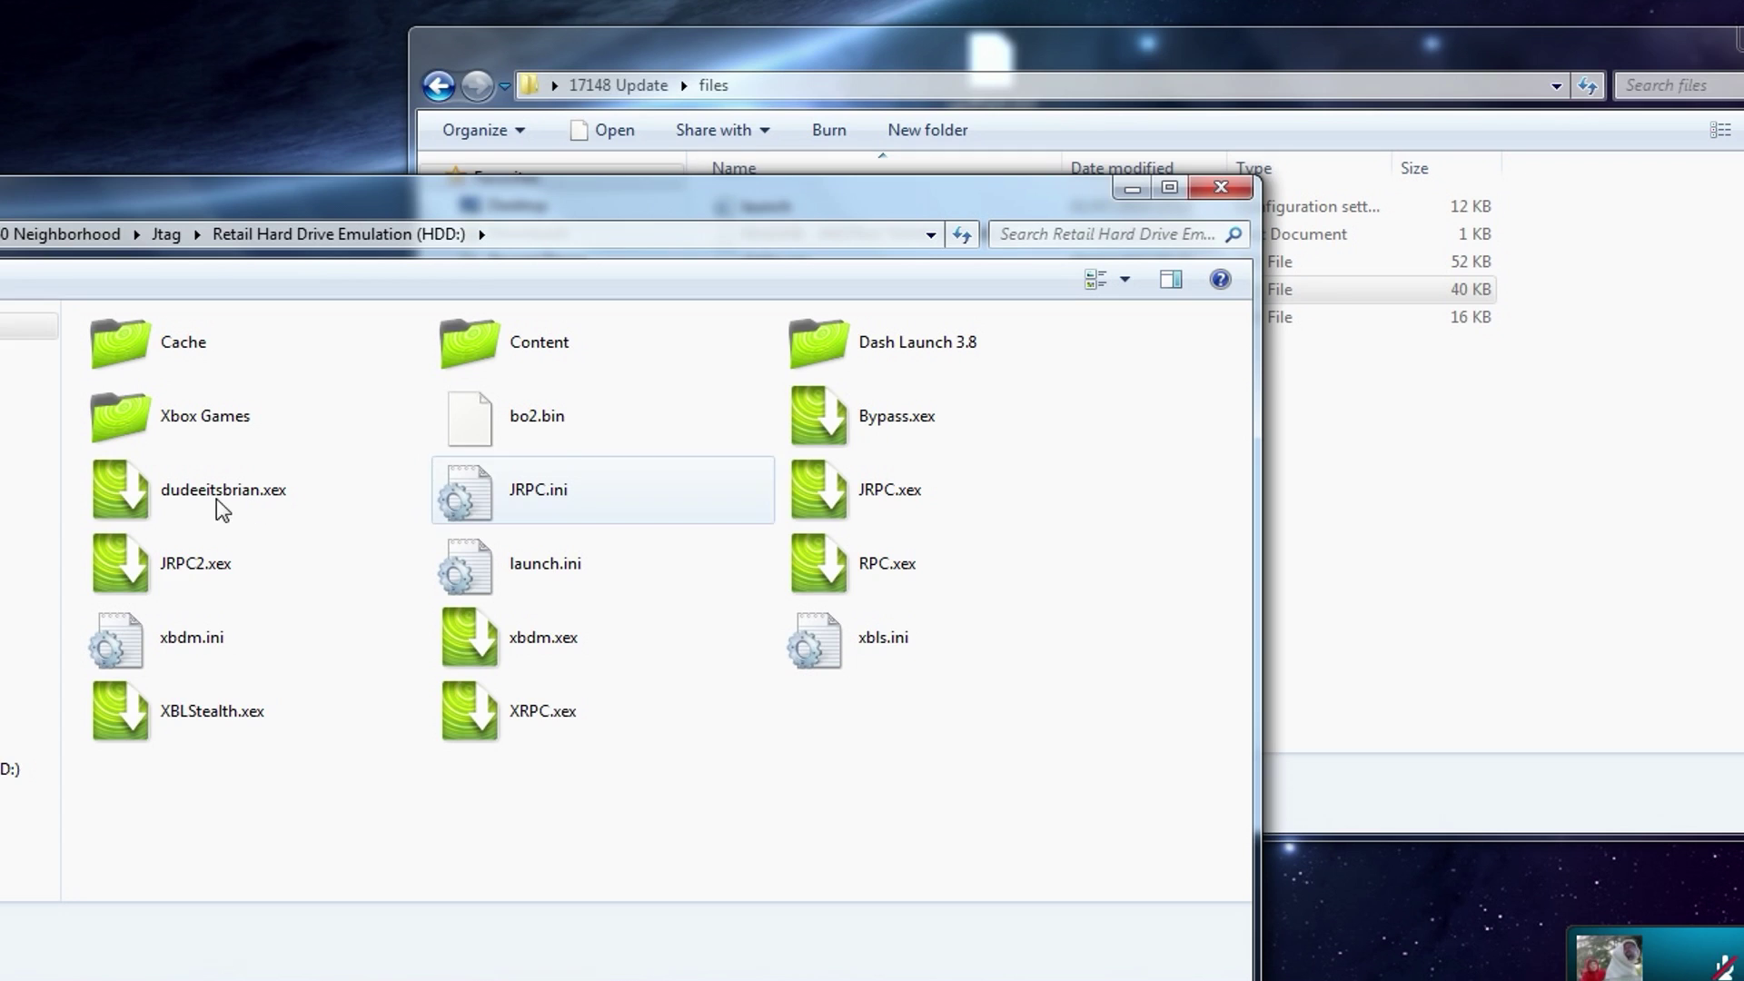
click(231, 721)
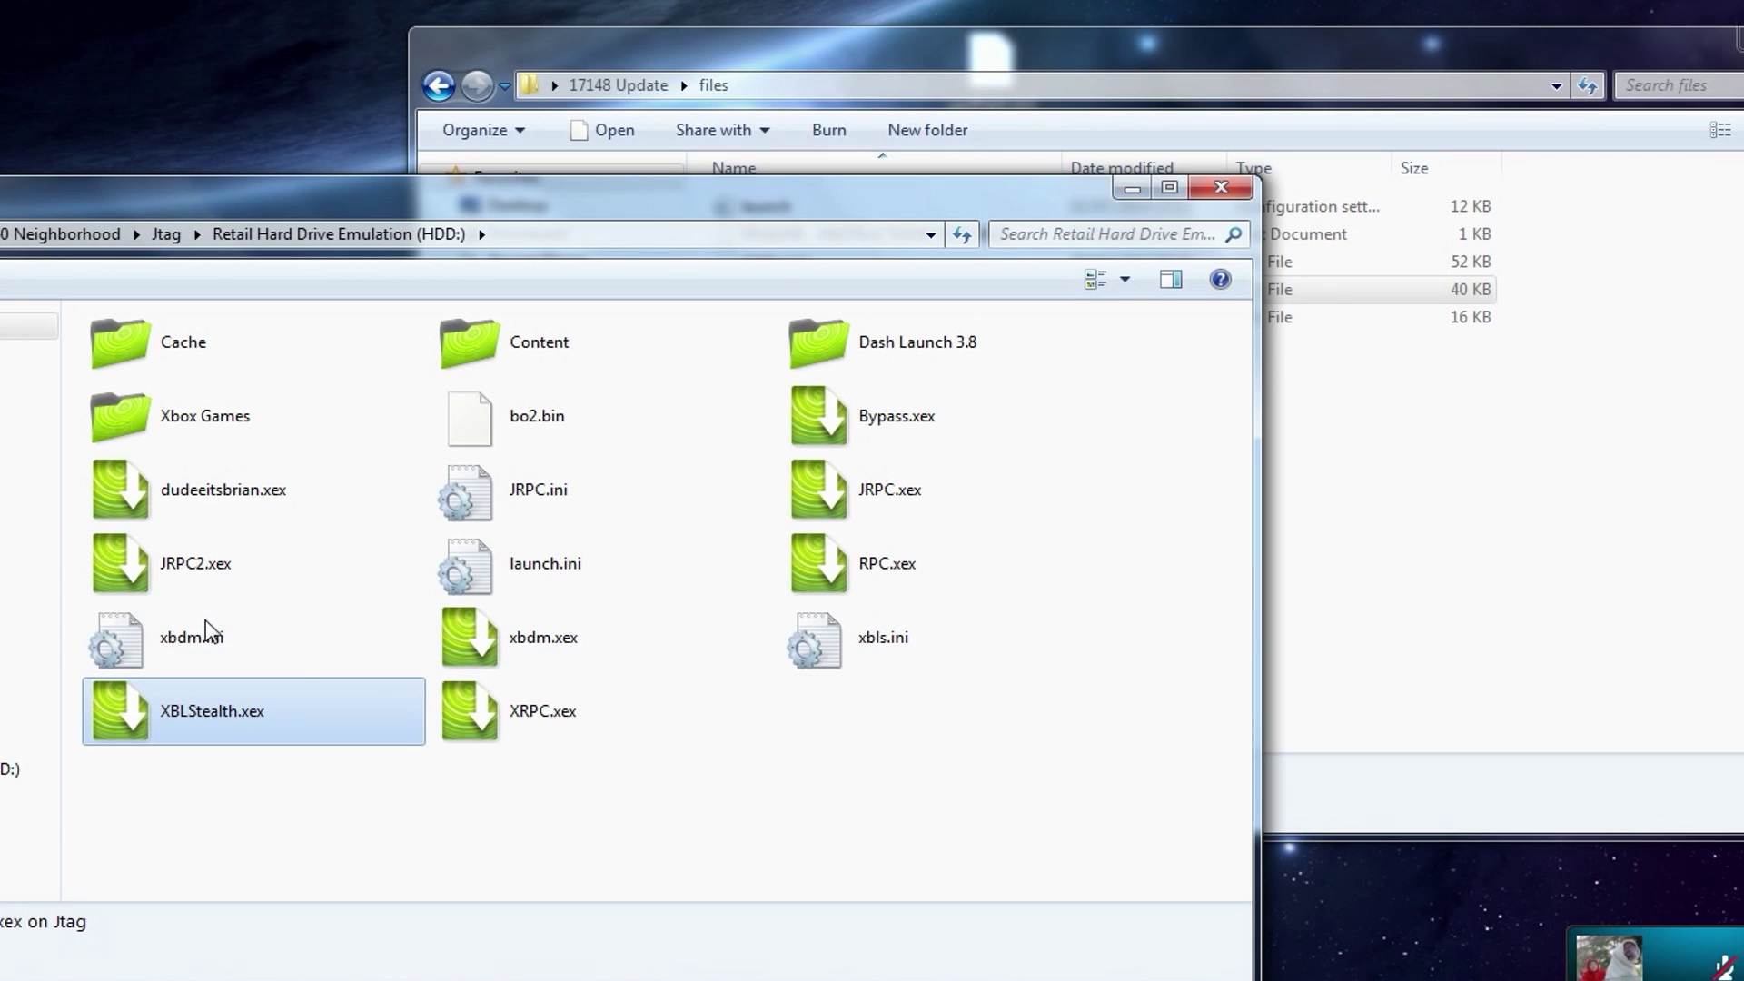
click(594, 564)
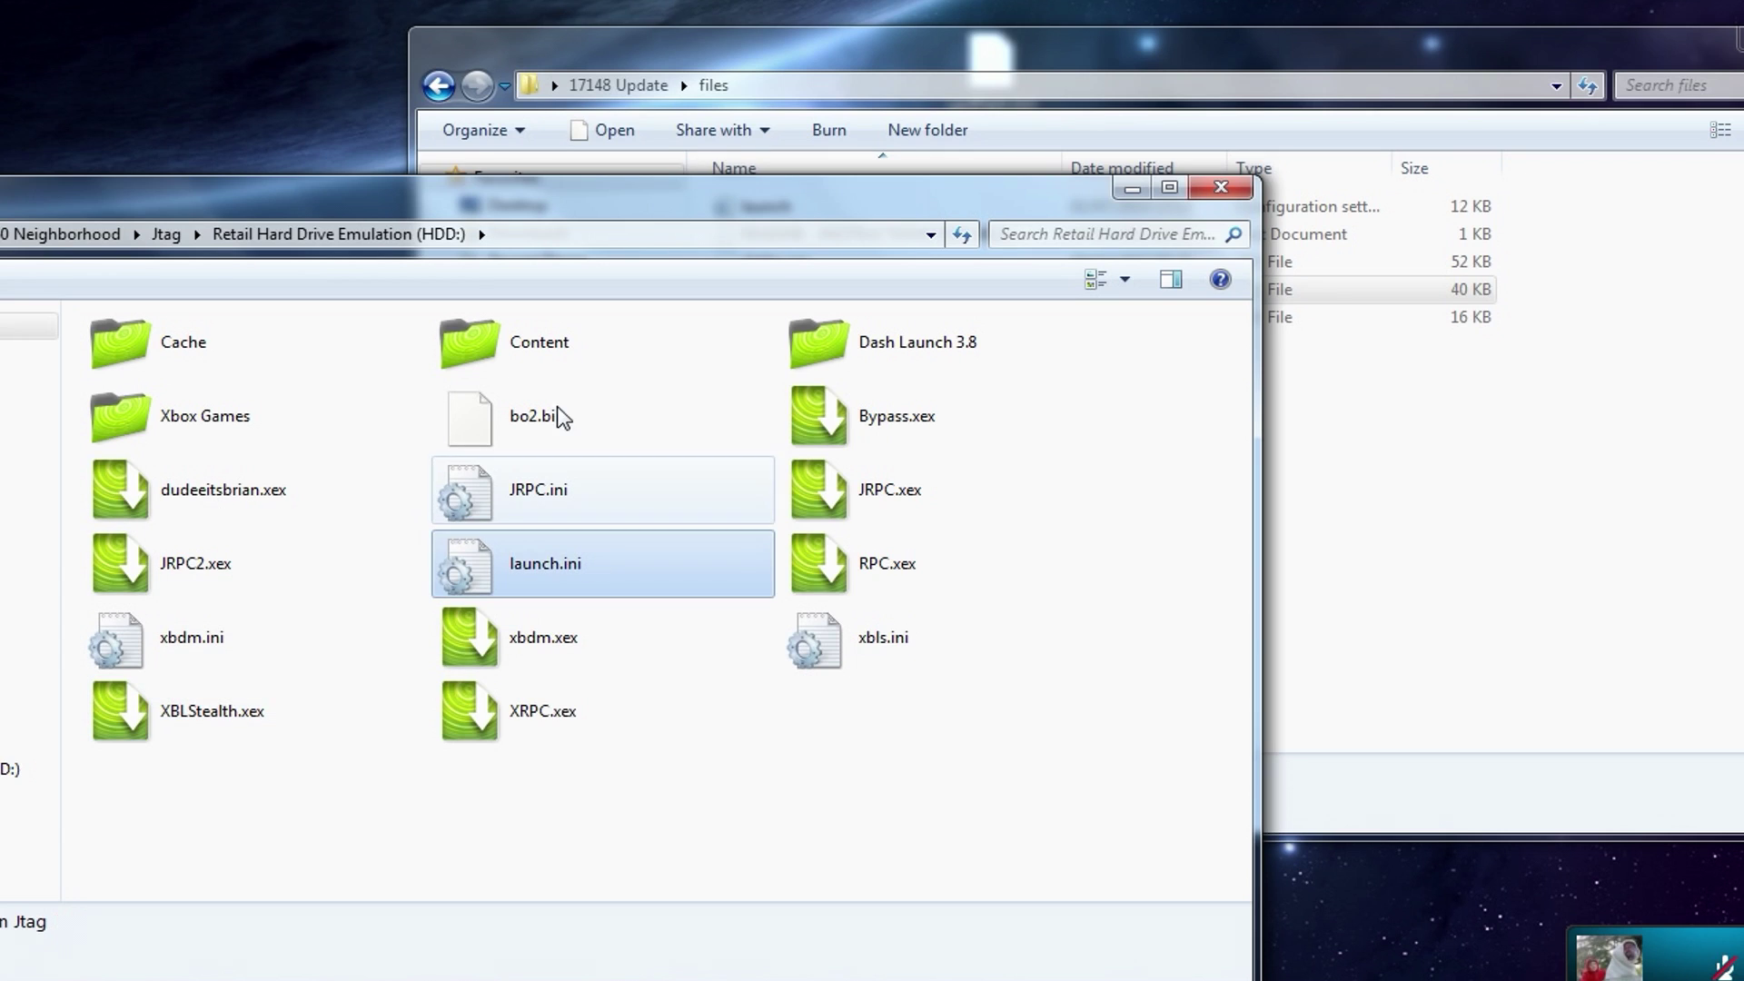
double_click(1015, 363)
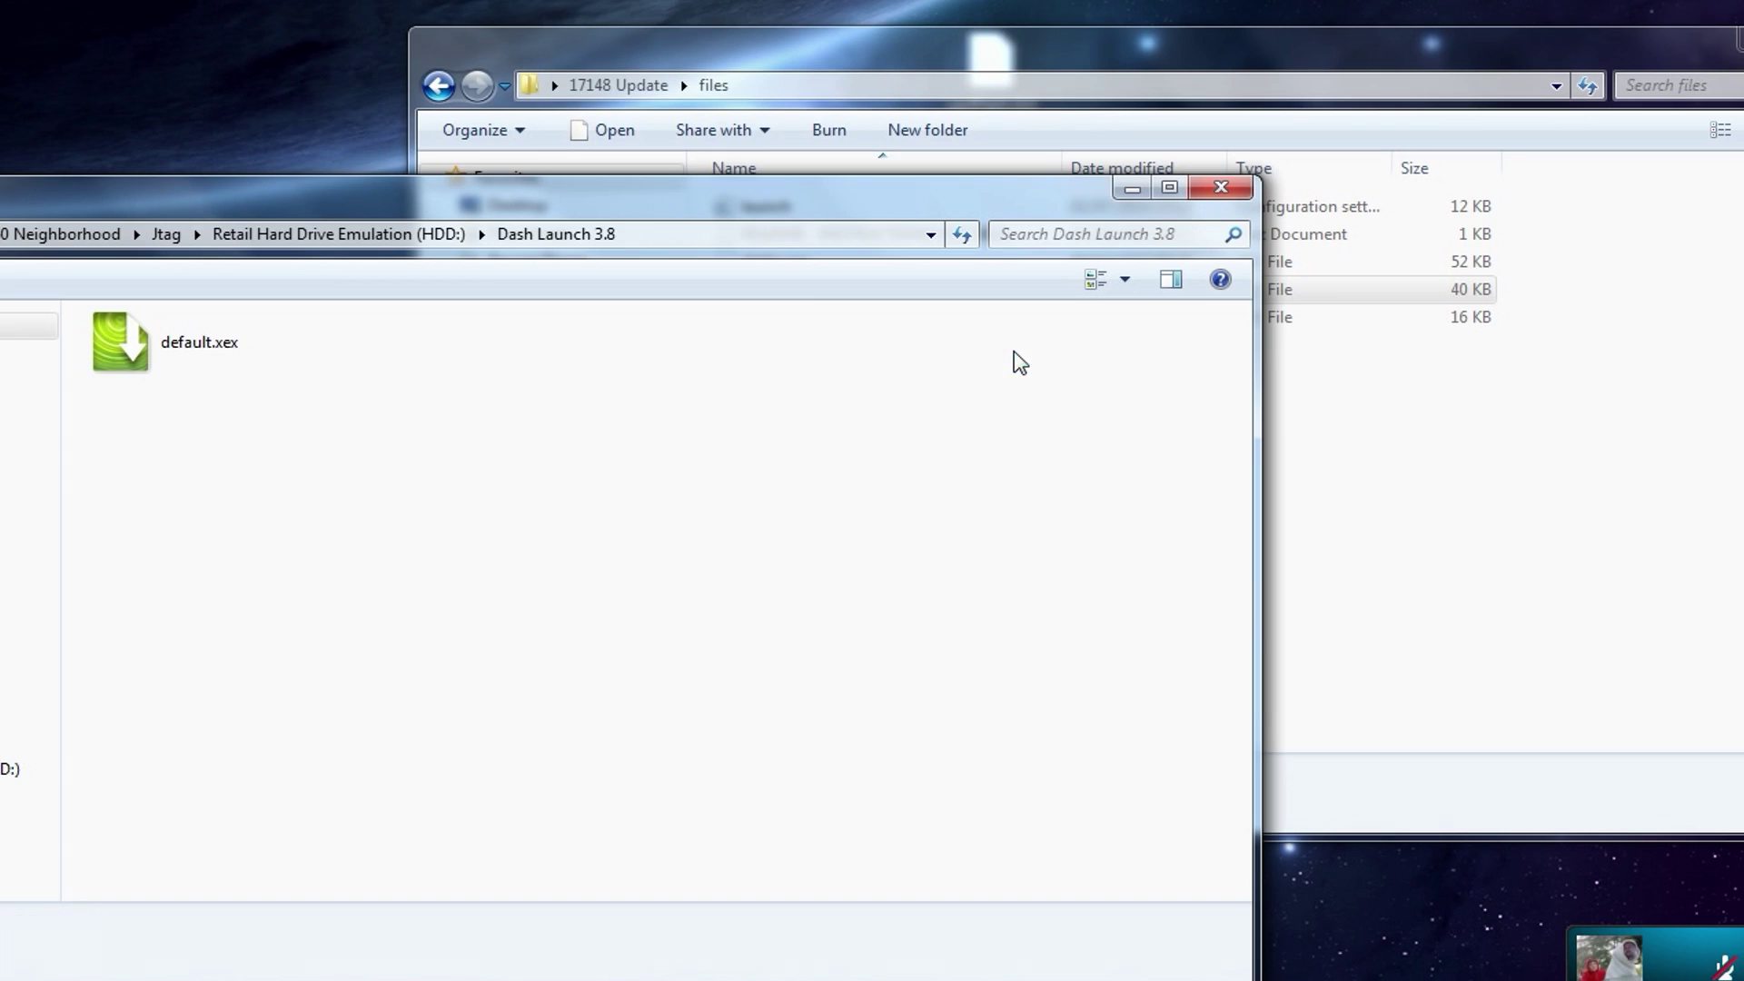
click(233, 359)
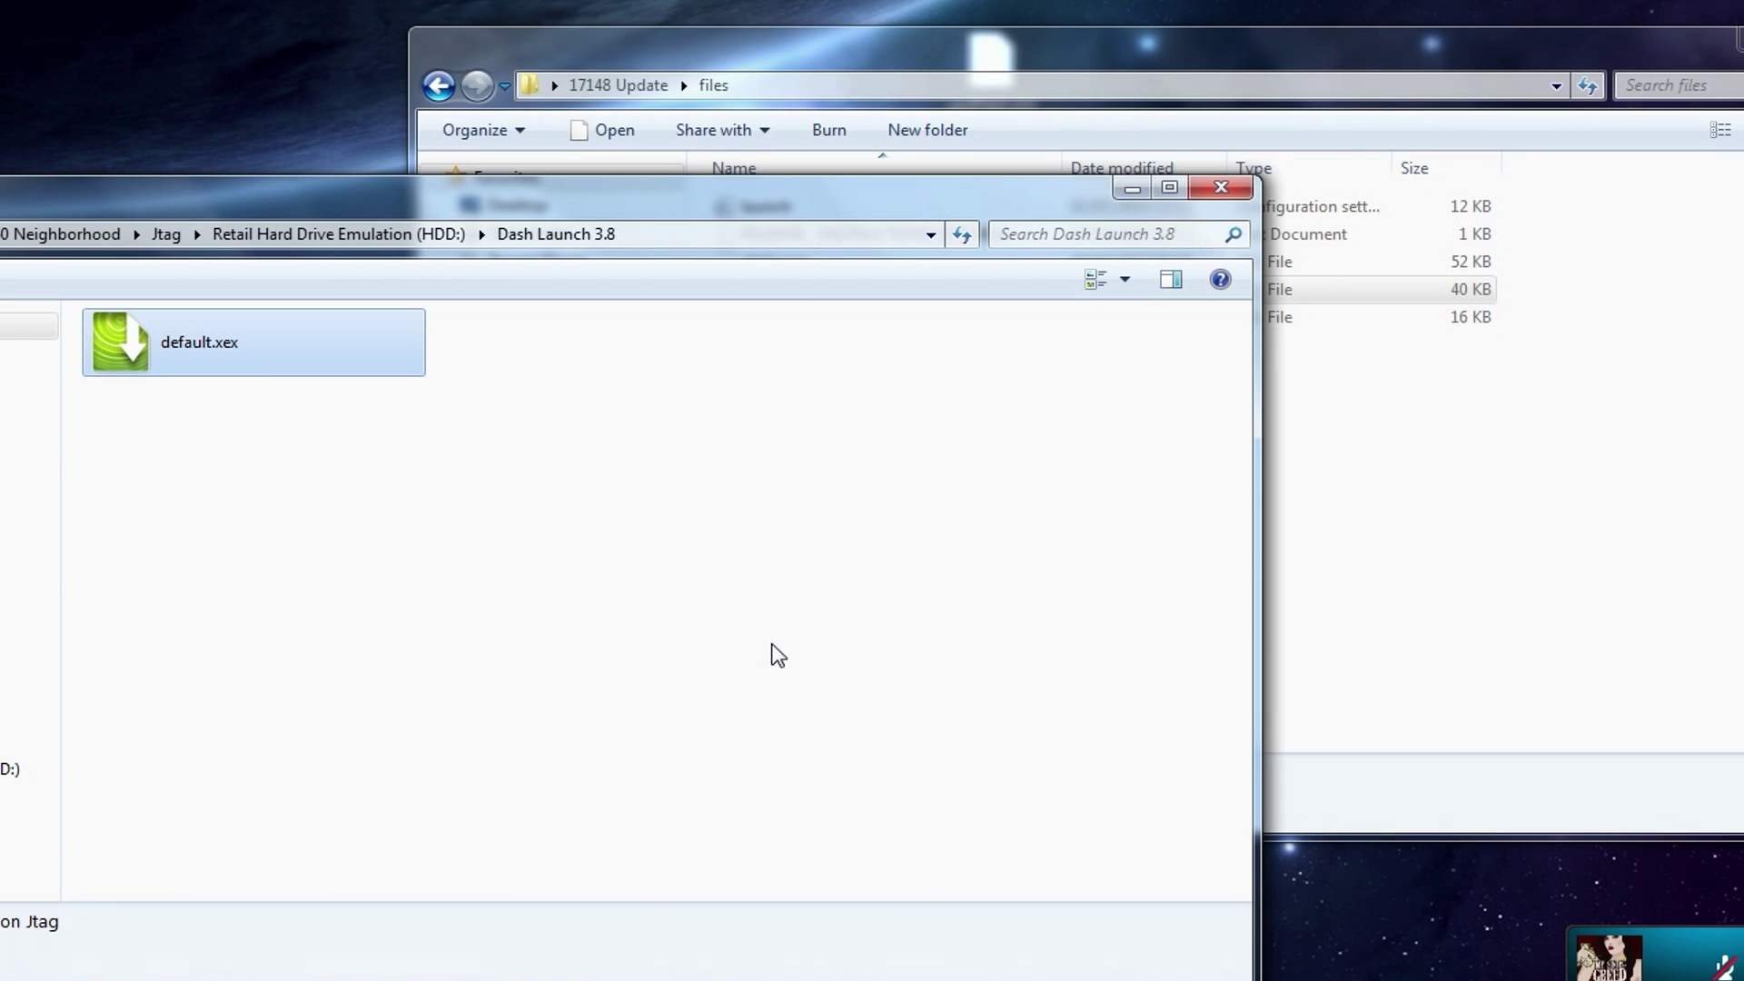
click(469, 979)
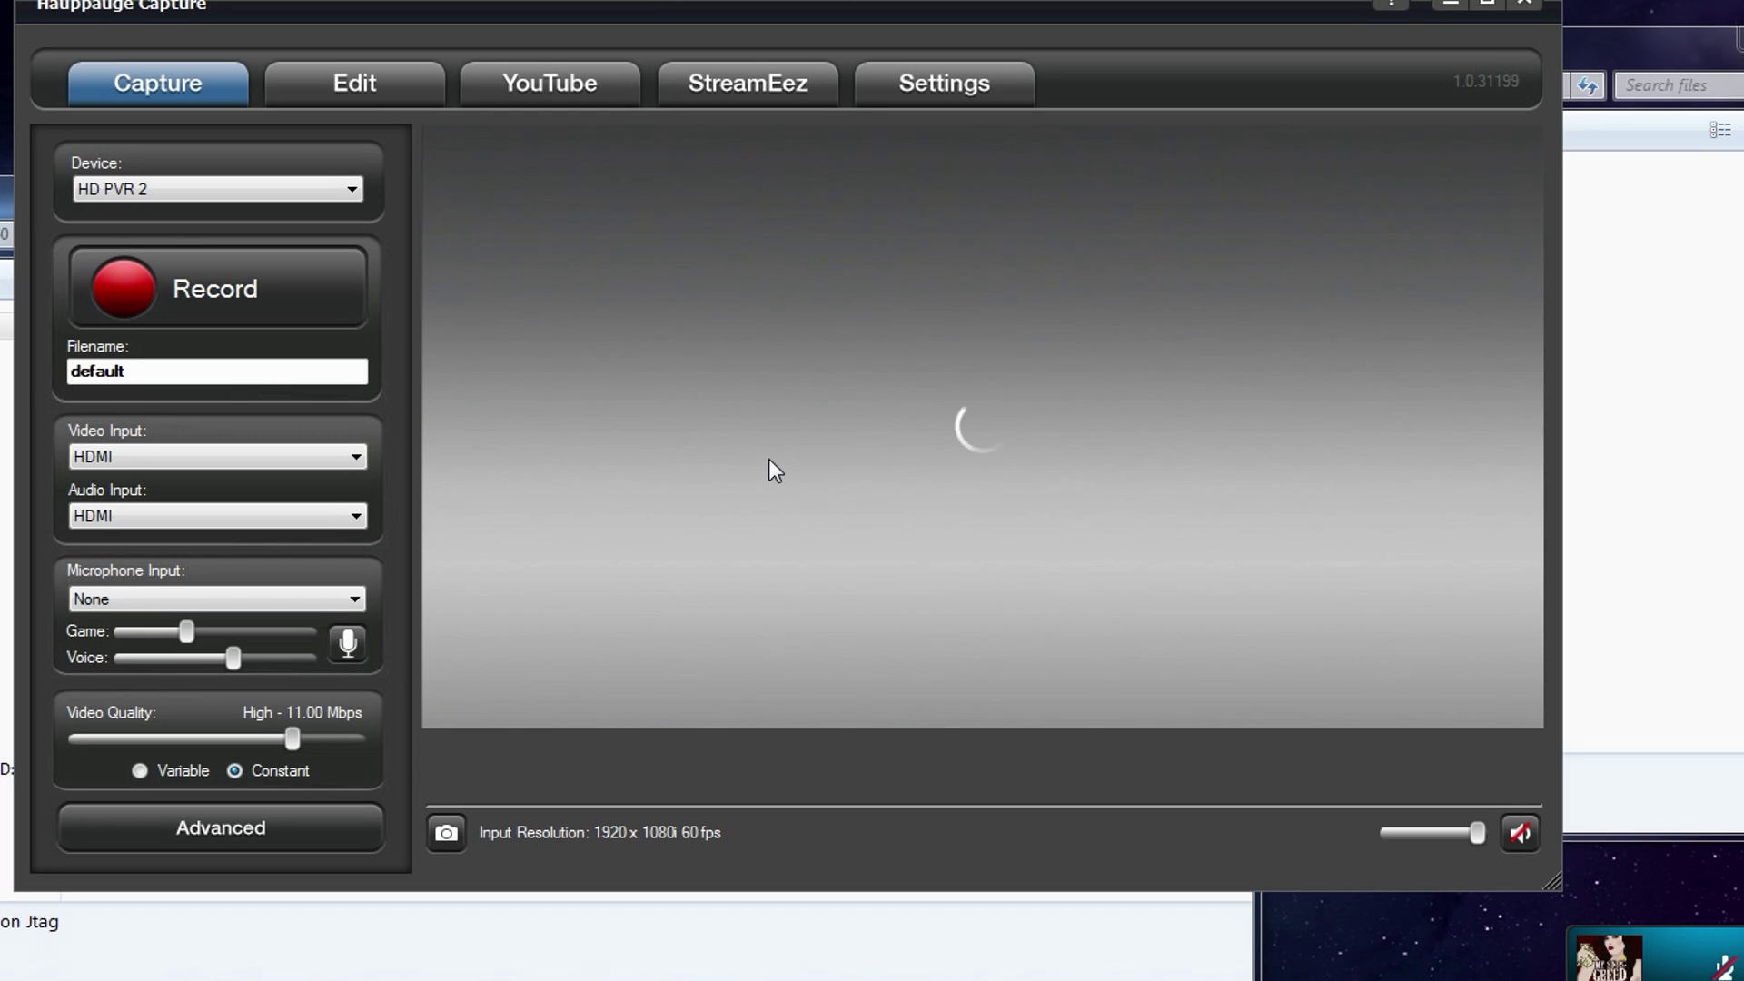
- Bring the 17148 Update files folder in front of the Hauppauge Capture preview
click(1672, 38)
double_click(872, 234)
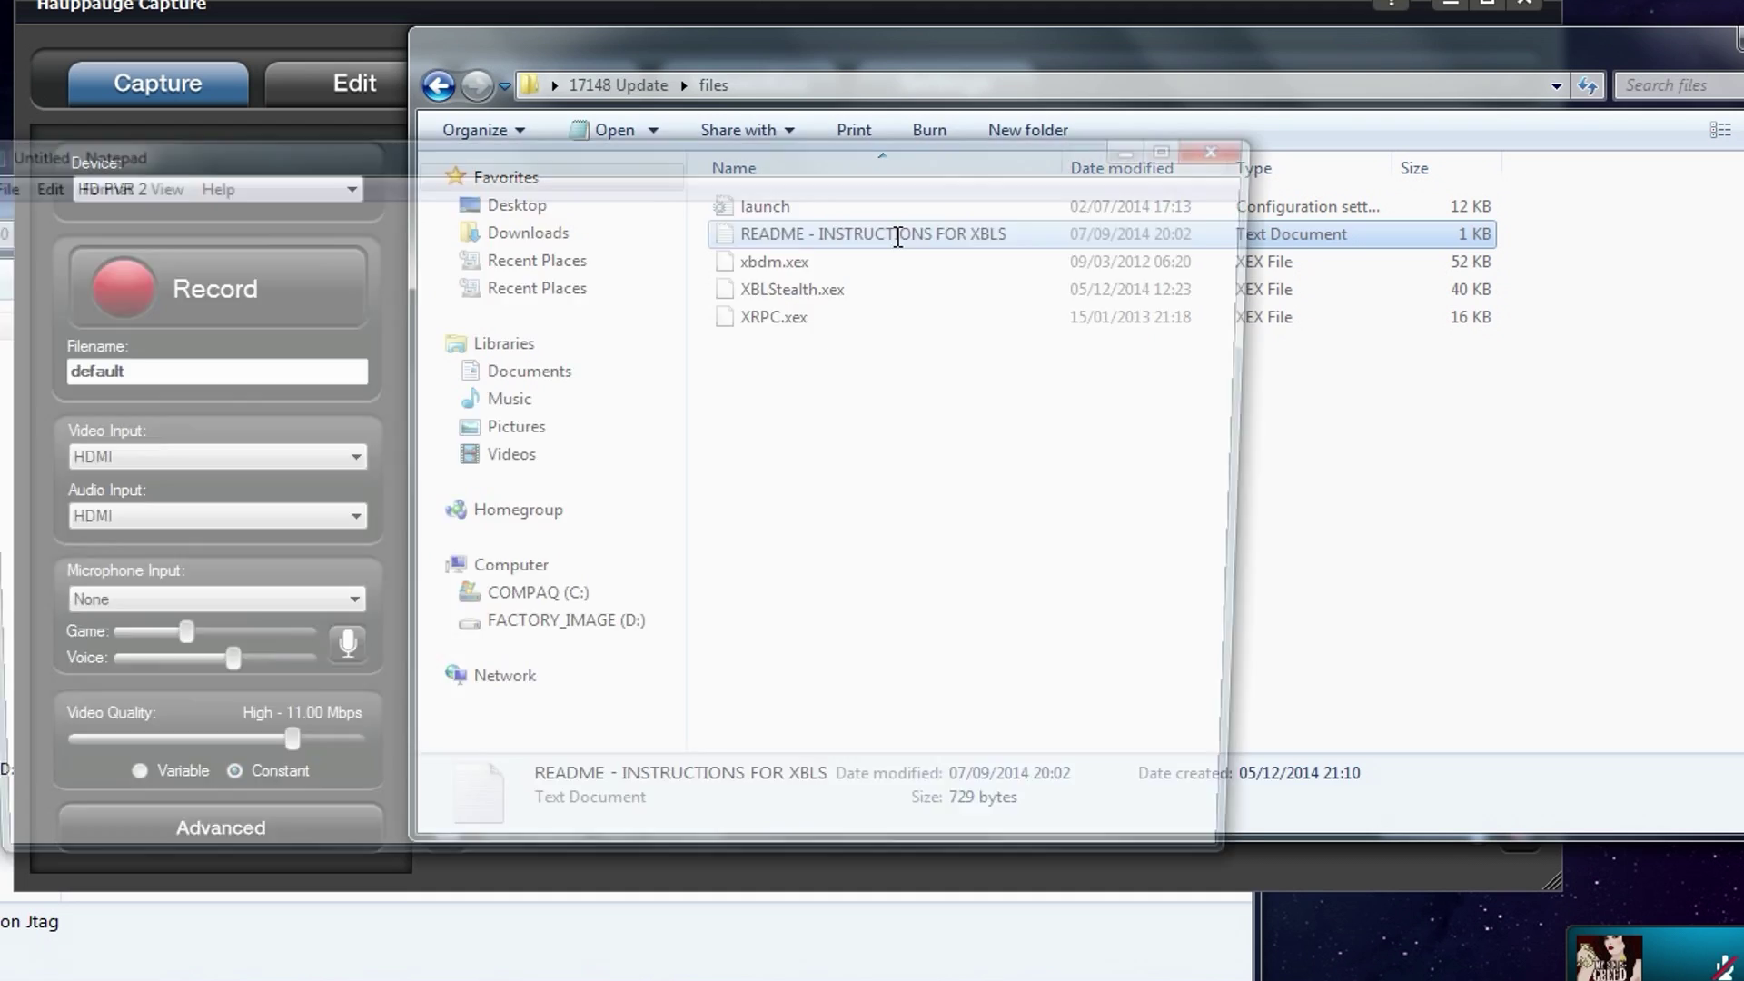
drag(951, 166, 1099, 147)
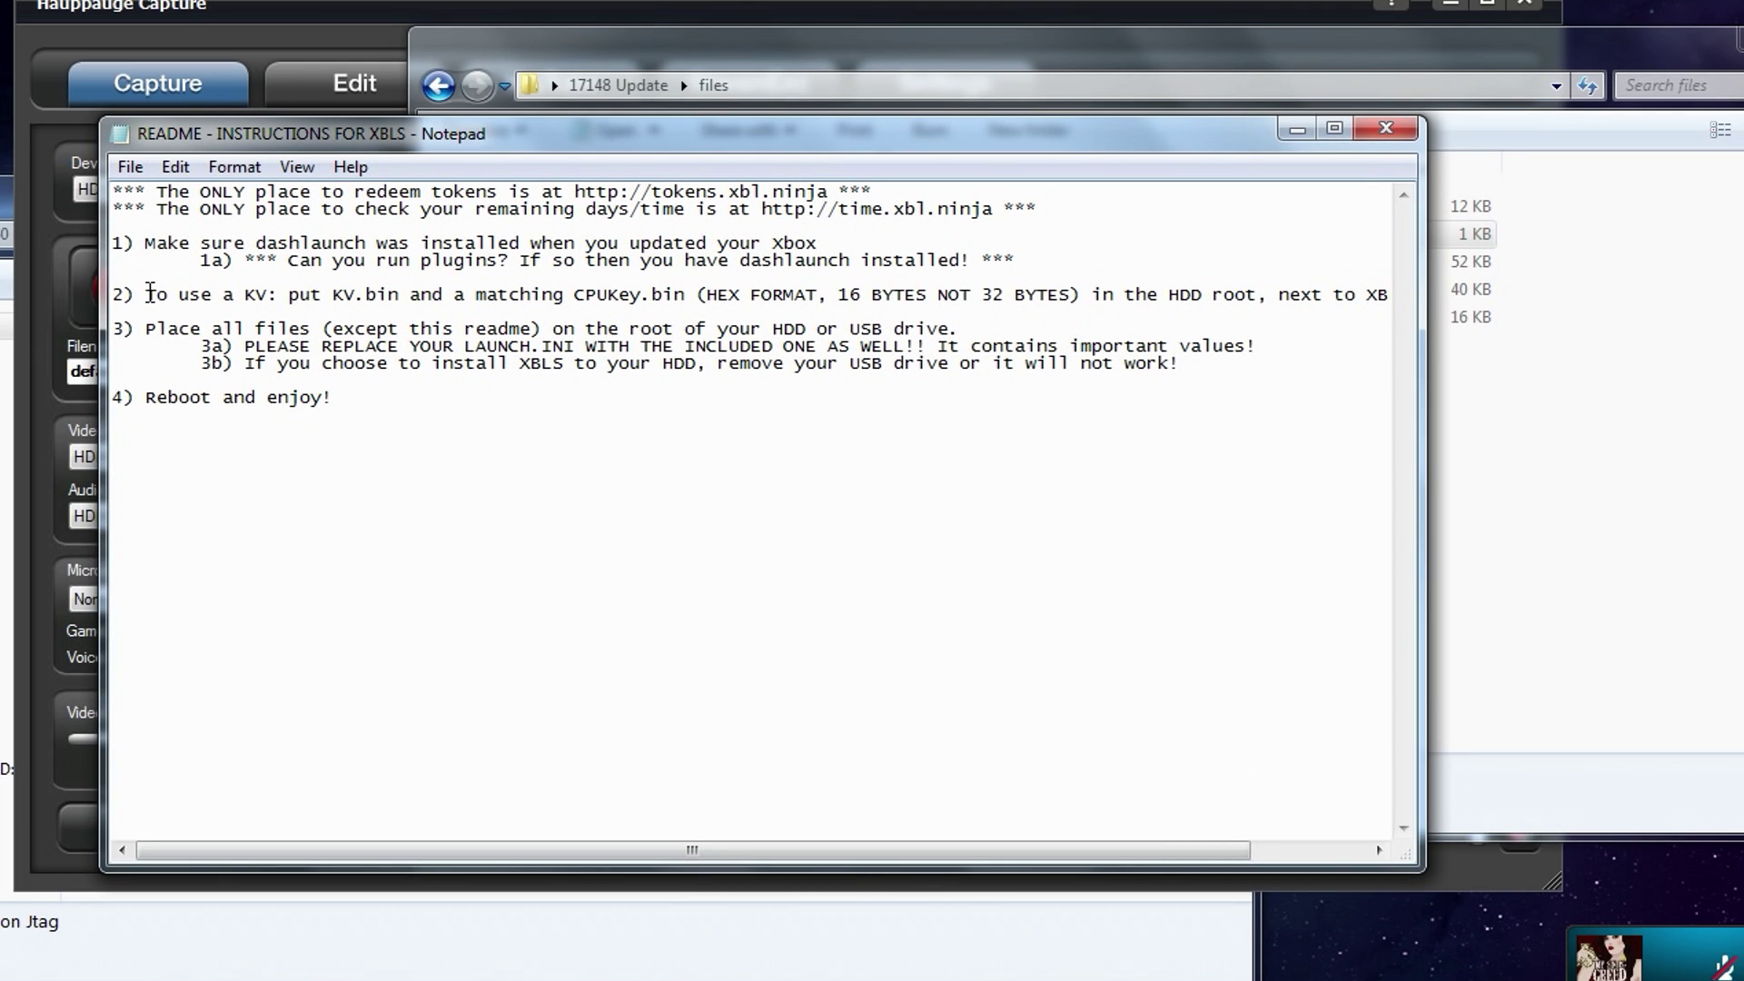
drag(157, 294, 341, 294)
click(507, 295)
click(690, 281)
click(1386, 130)
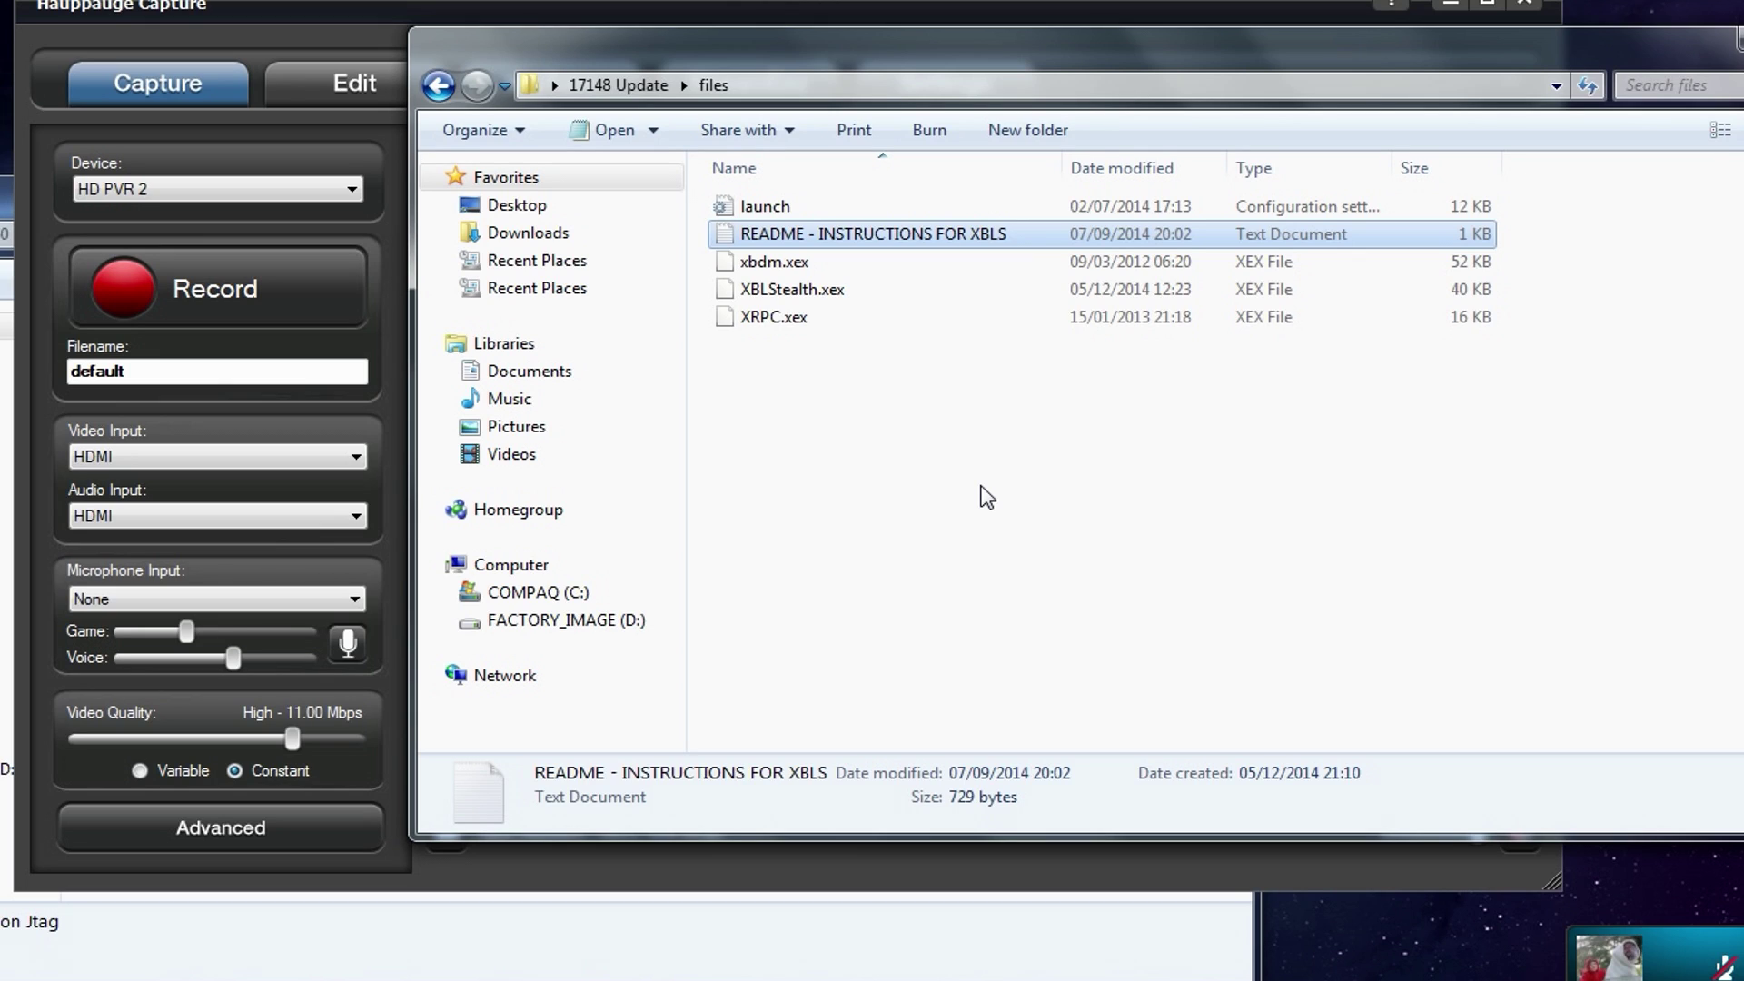
- Minimize the Explorer windows and reposition Hauppauge Capture to watch the update progress bar
click(688, 15)
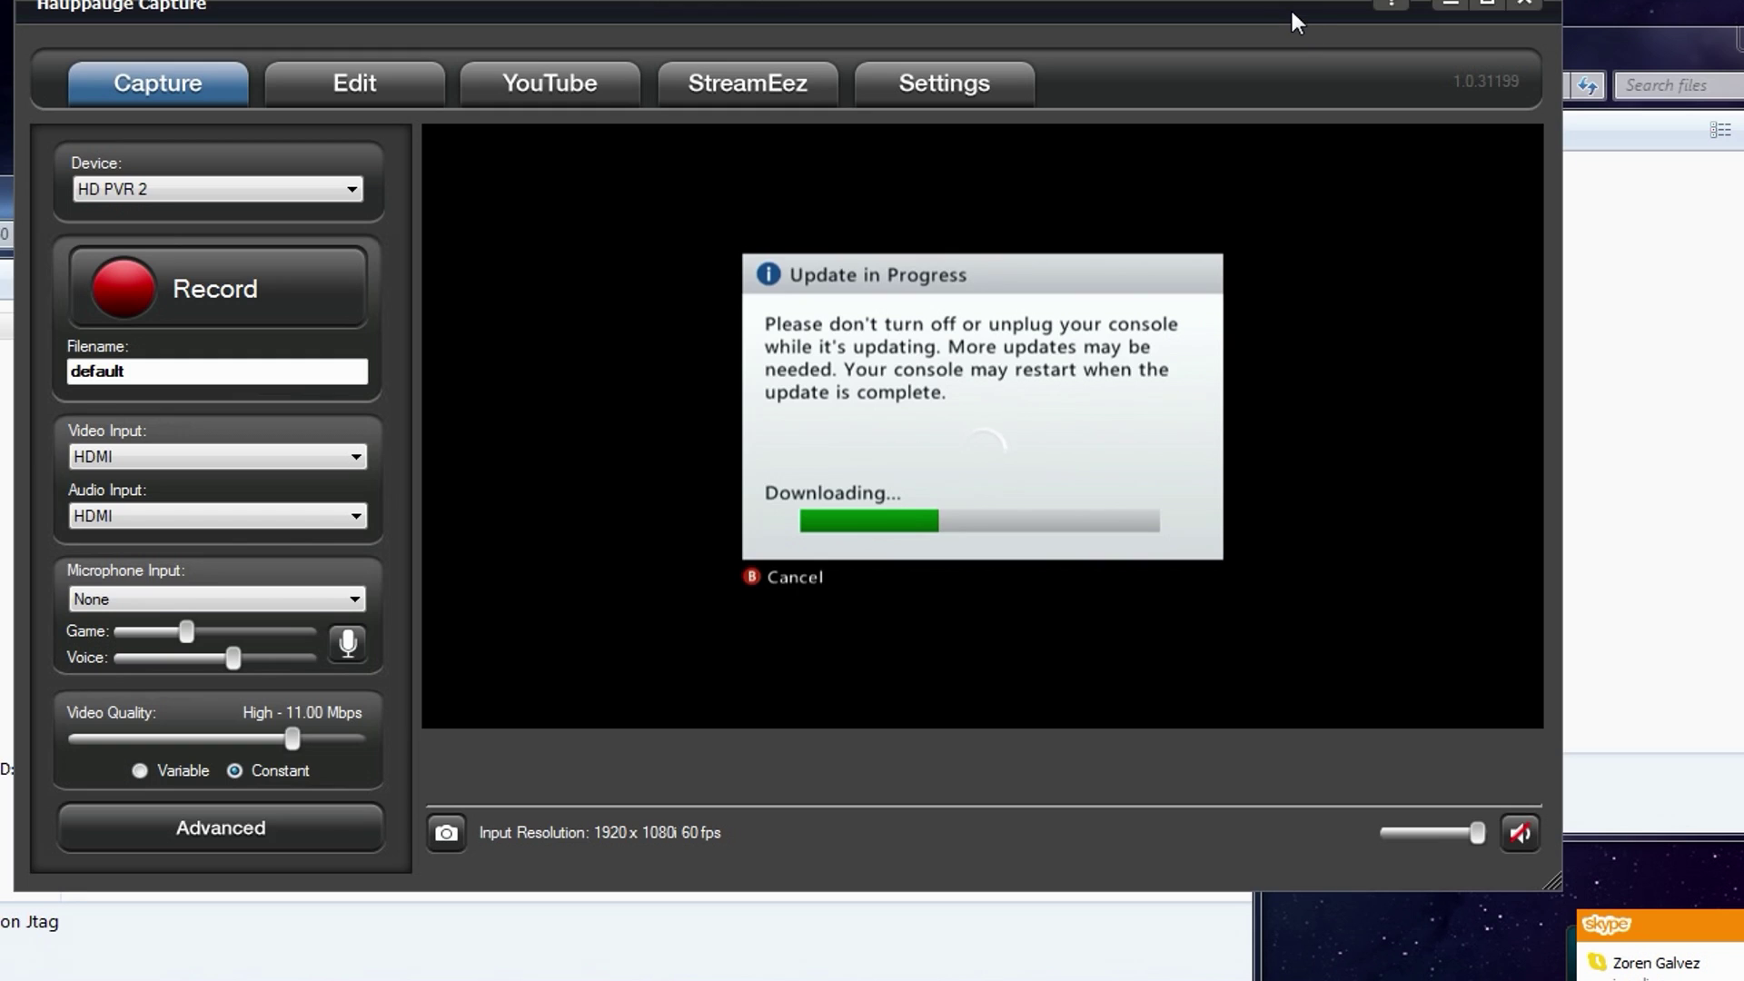
drag(1290, 6, 1200, 0)
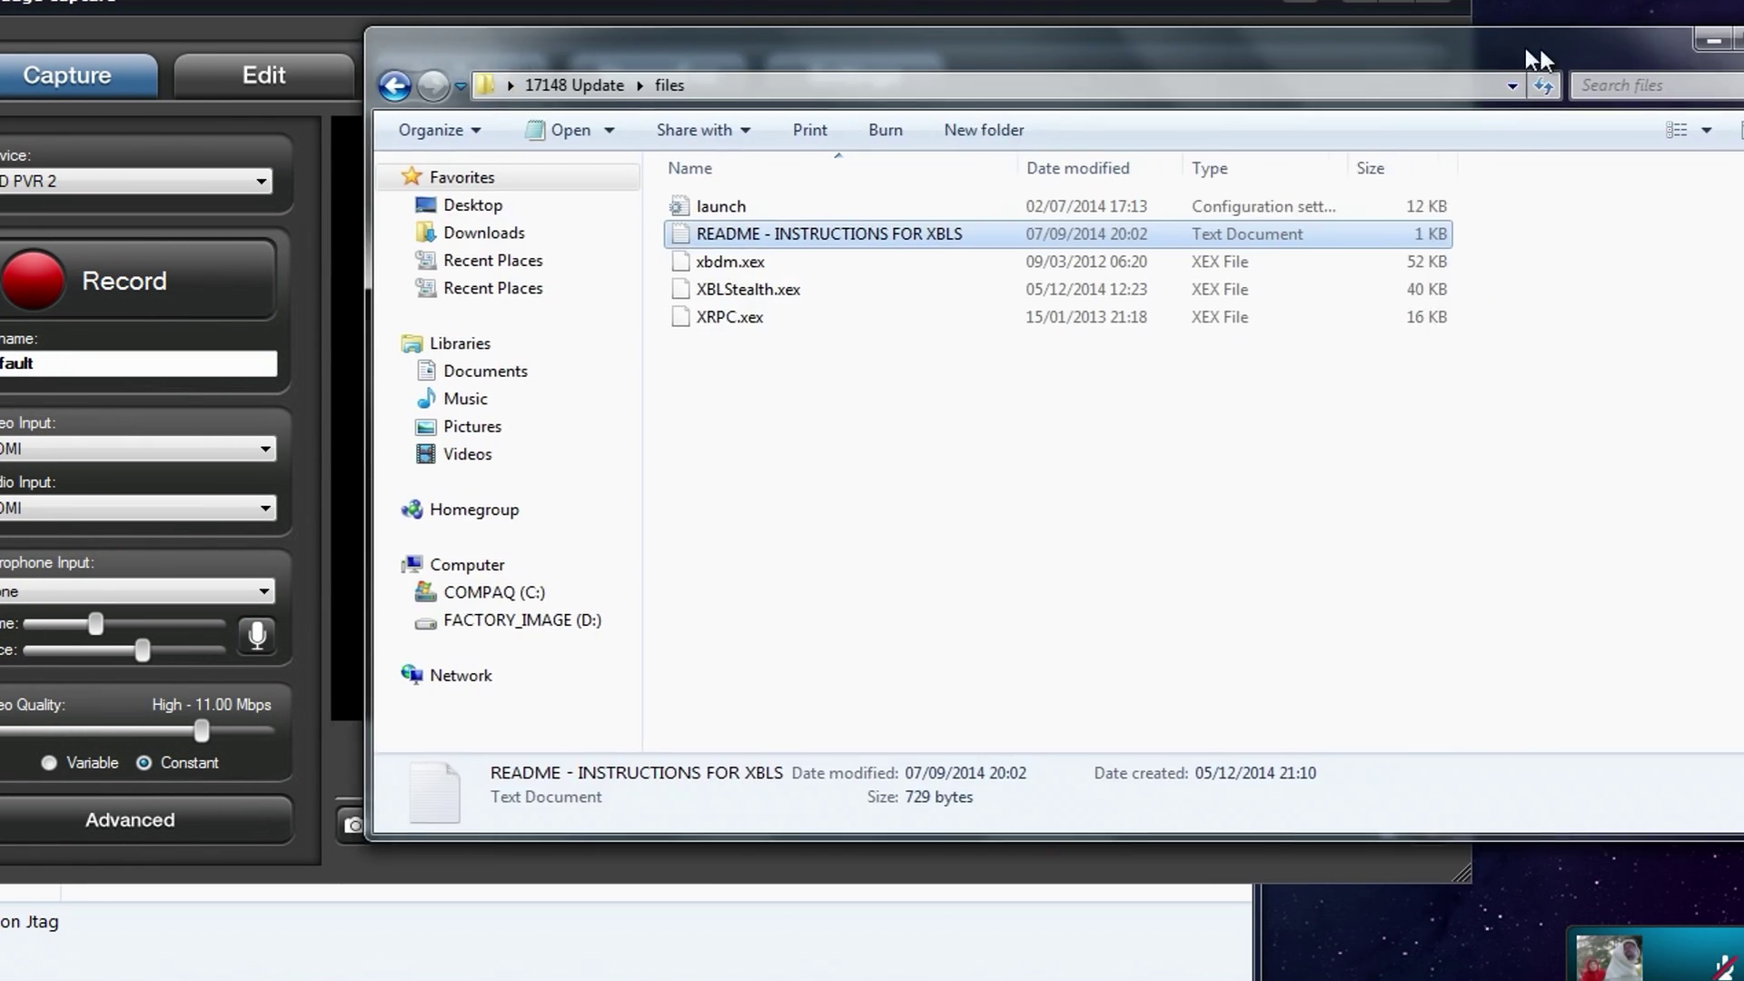
drag(1584, 59, 1359, 56)
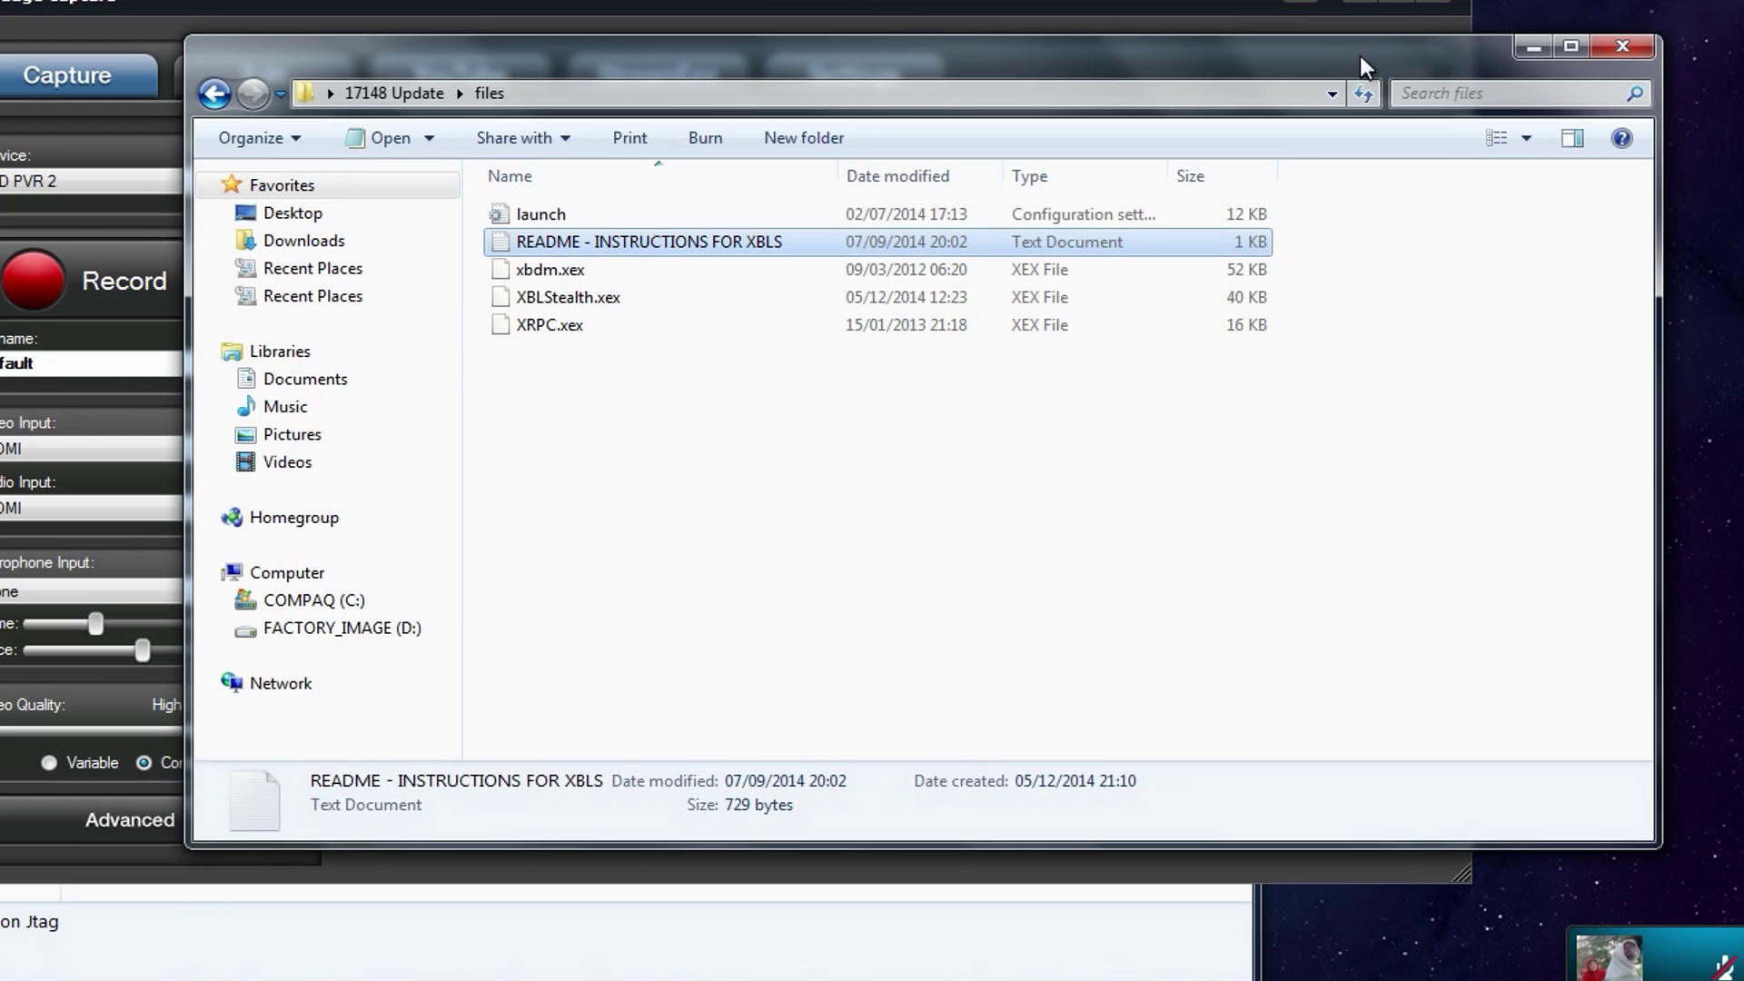
click(1526, 48)
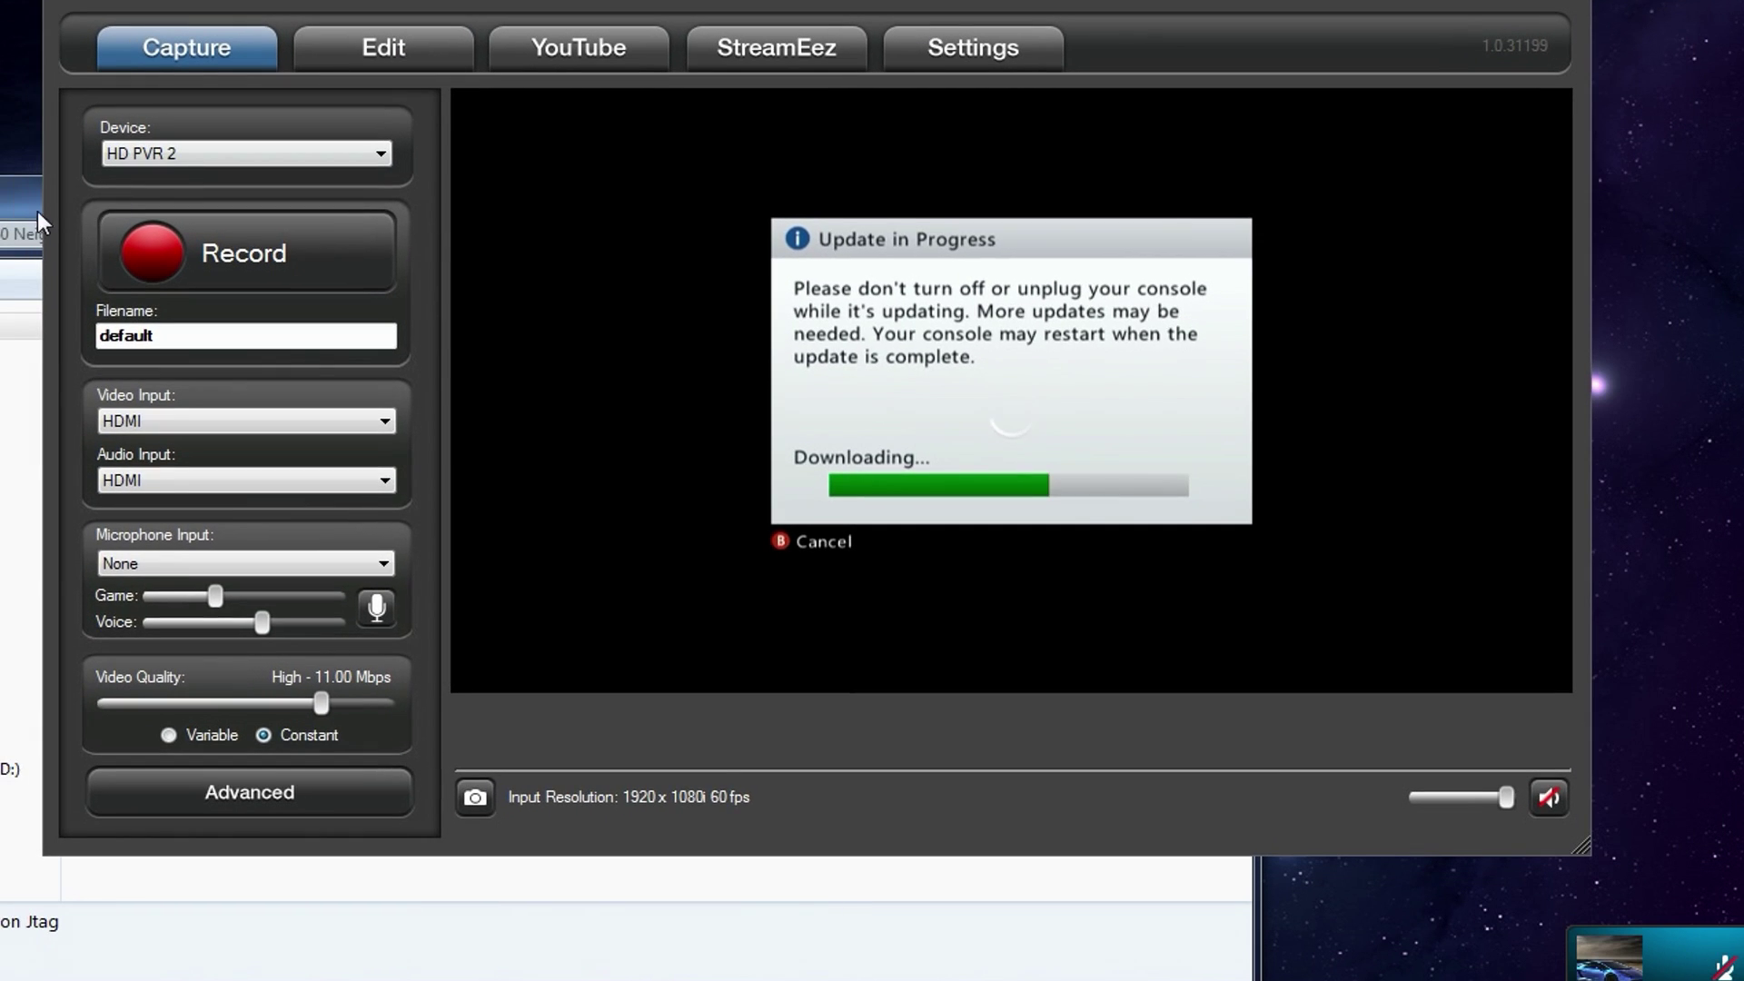
click(38, 222)
click(1149, 146)
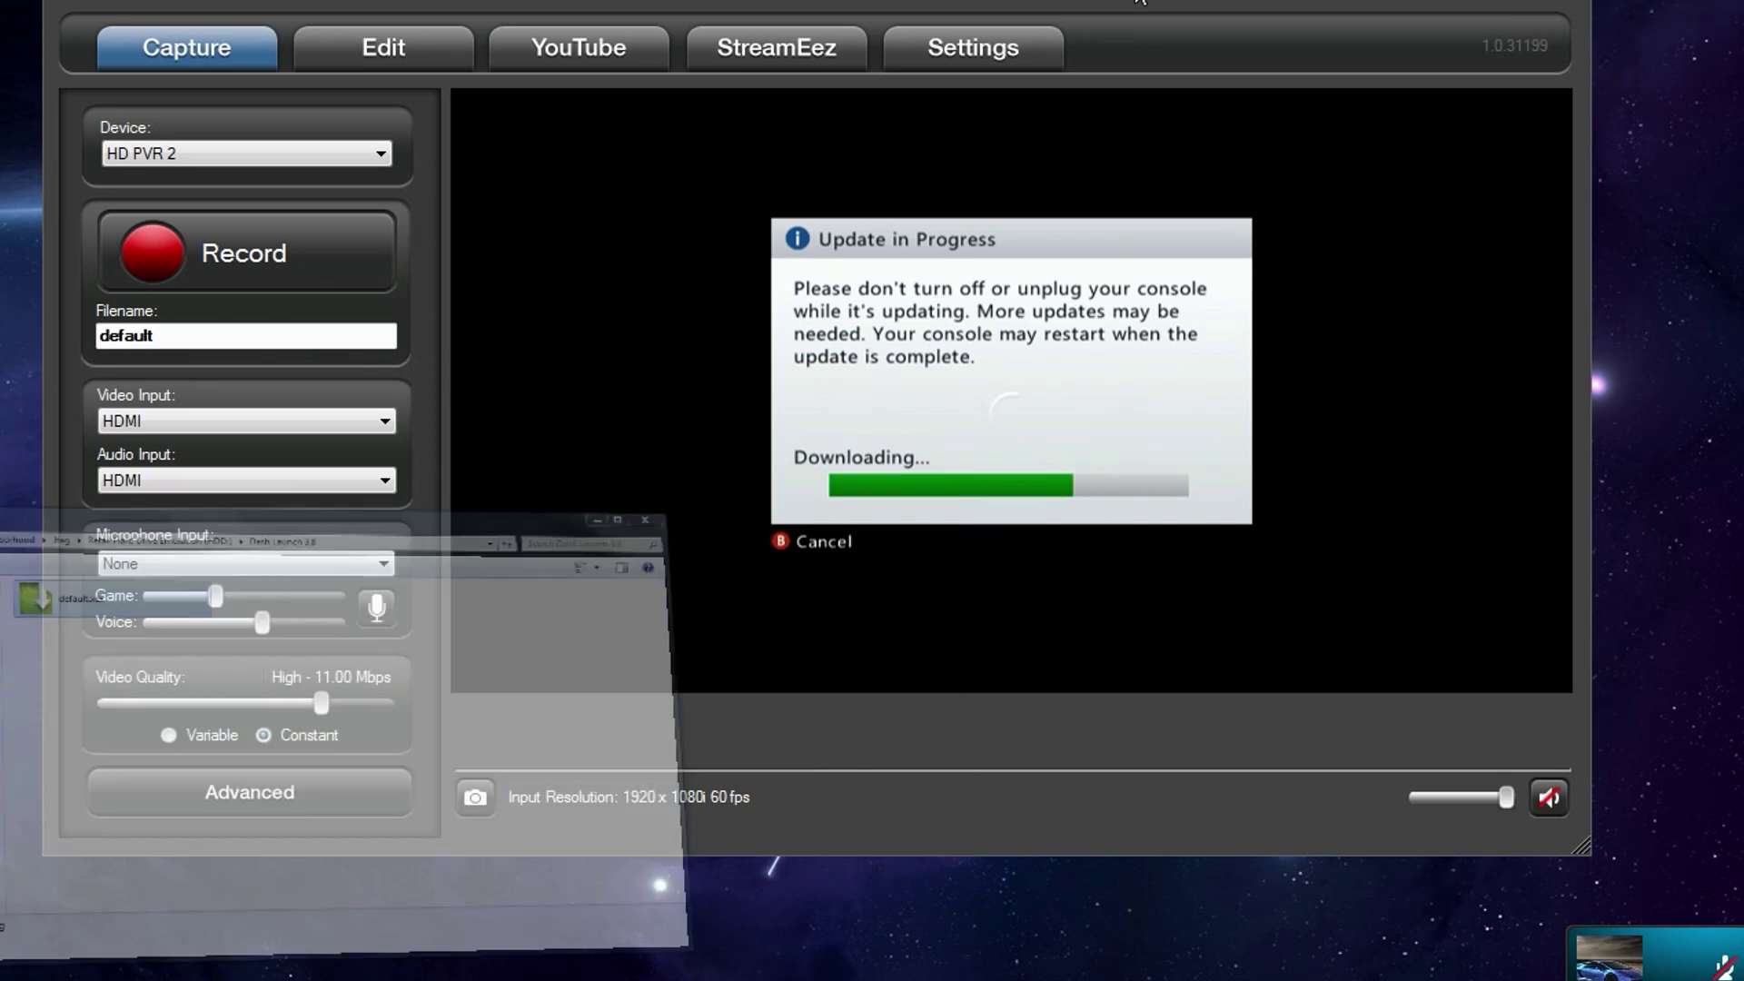
drag(1139, 0, 1035, 27)
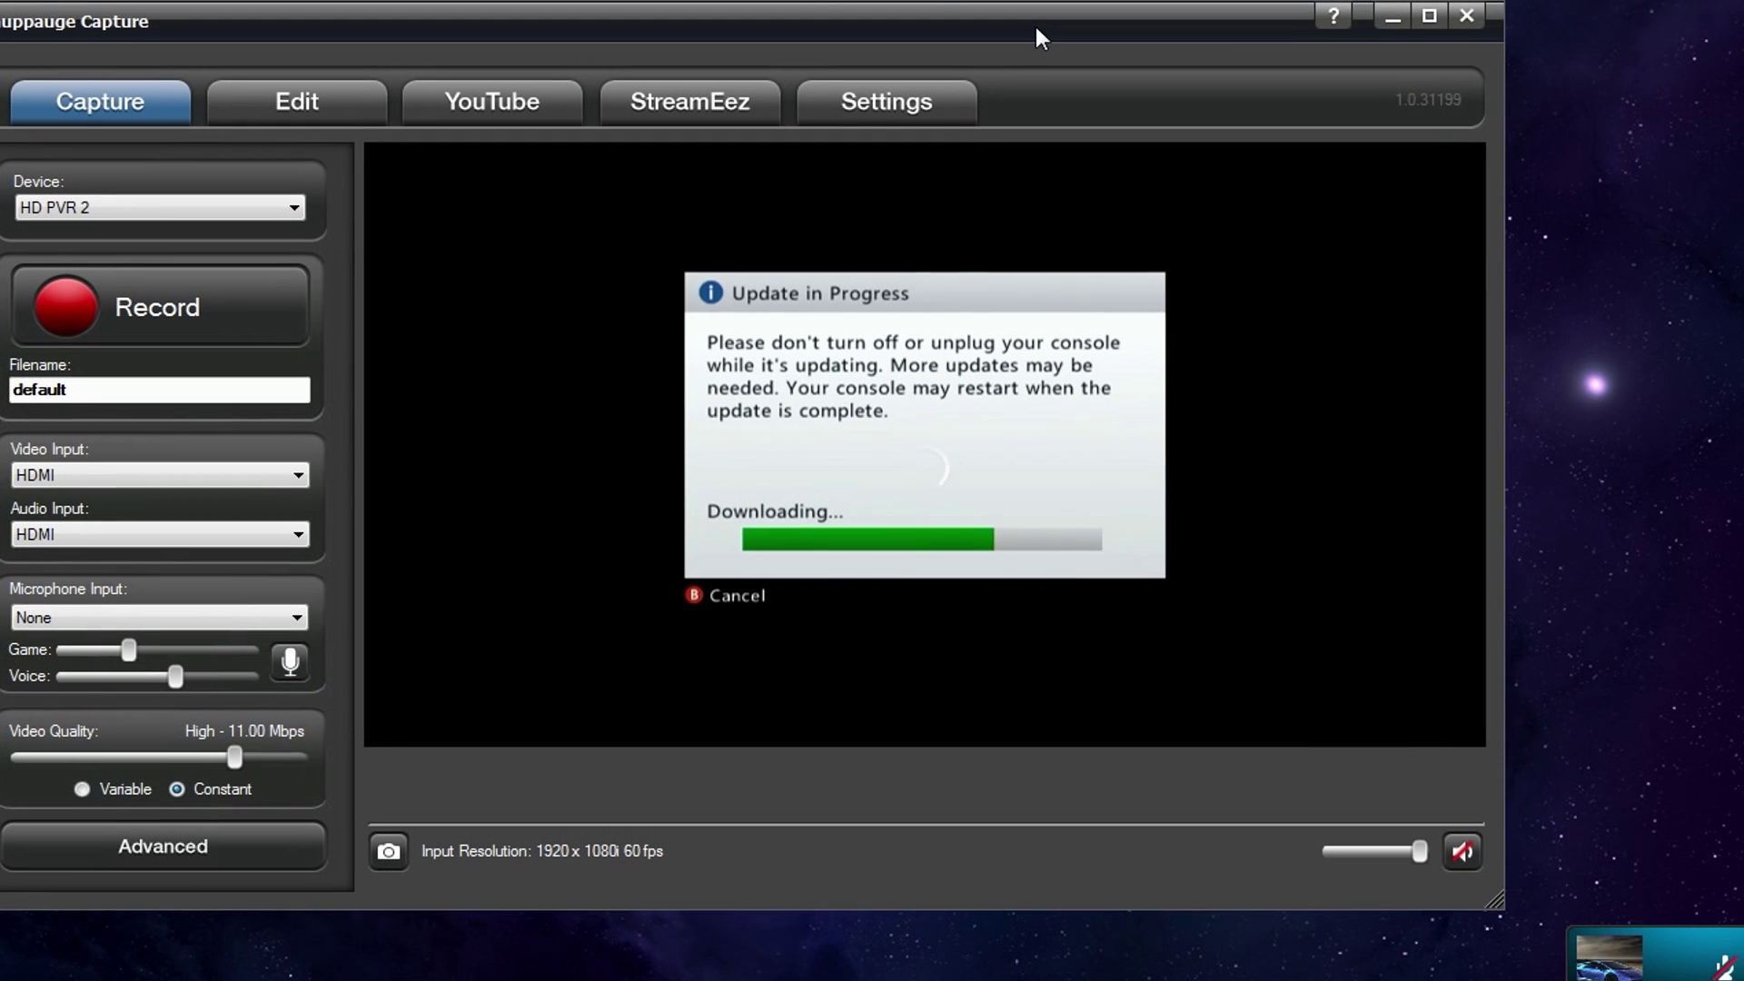